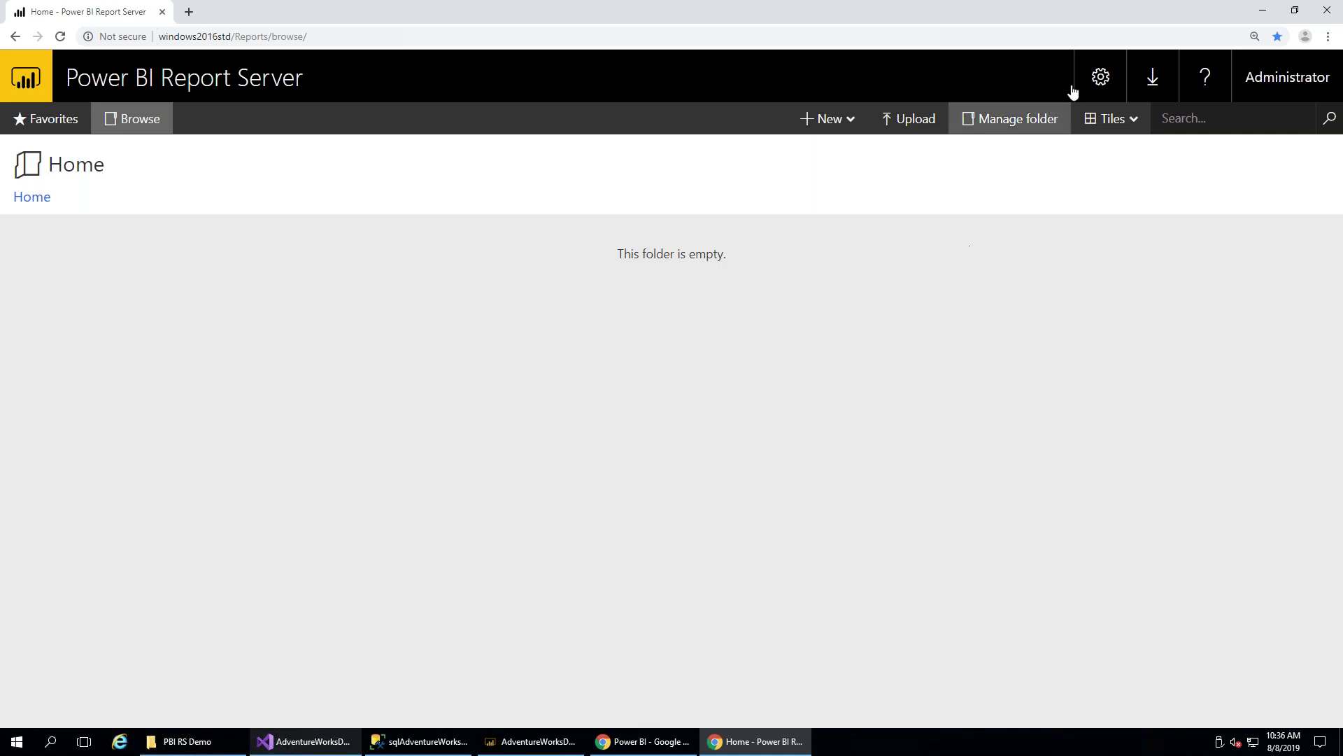
Open the report server's site settings and review the General, Branding, Schedules and Security pages
click(1101, 77)
click(1061, 188)
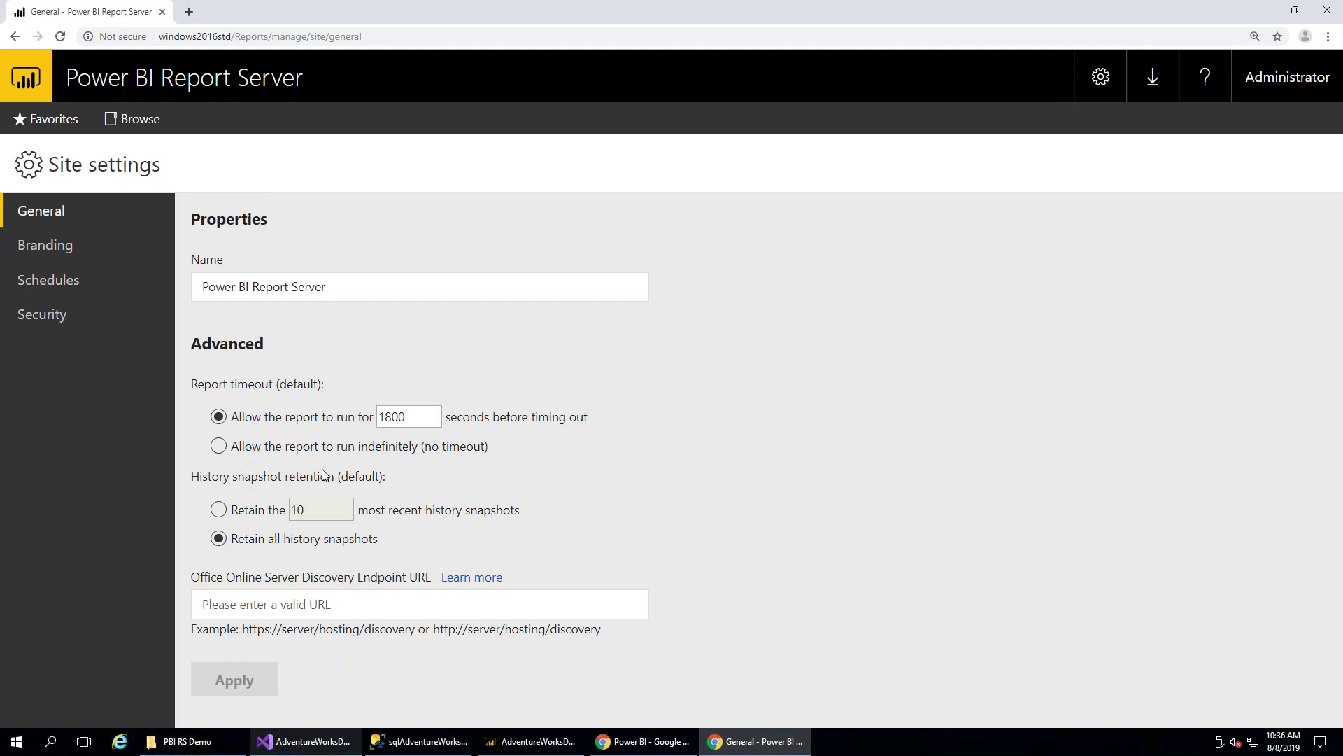
click(56, 249)
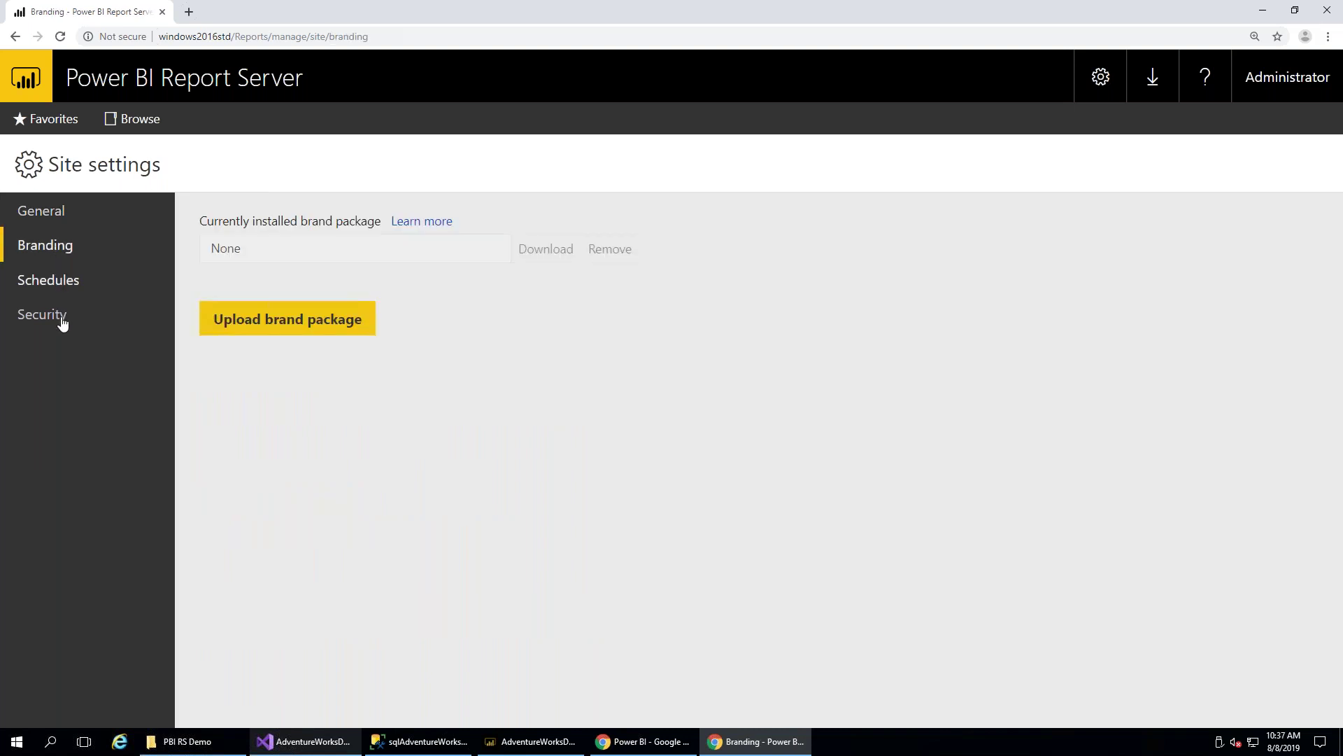
click(51, 280)
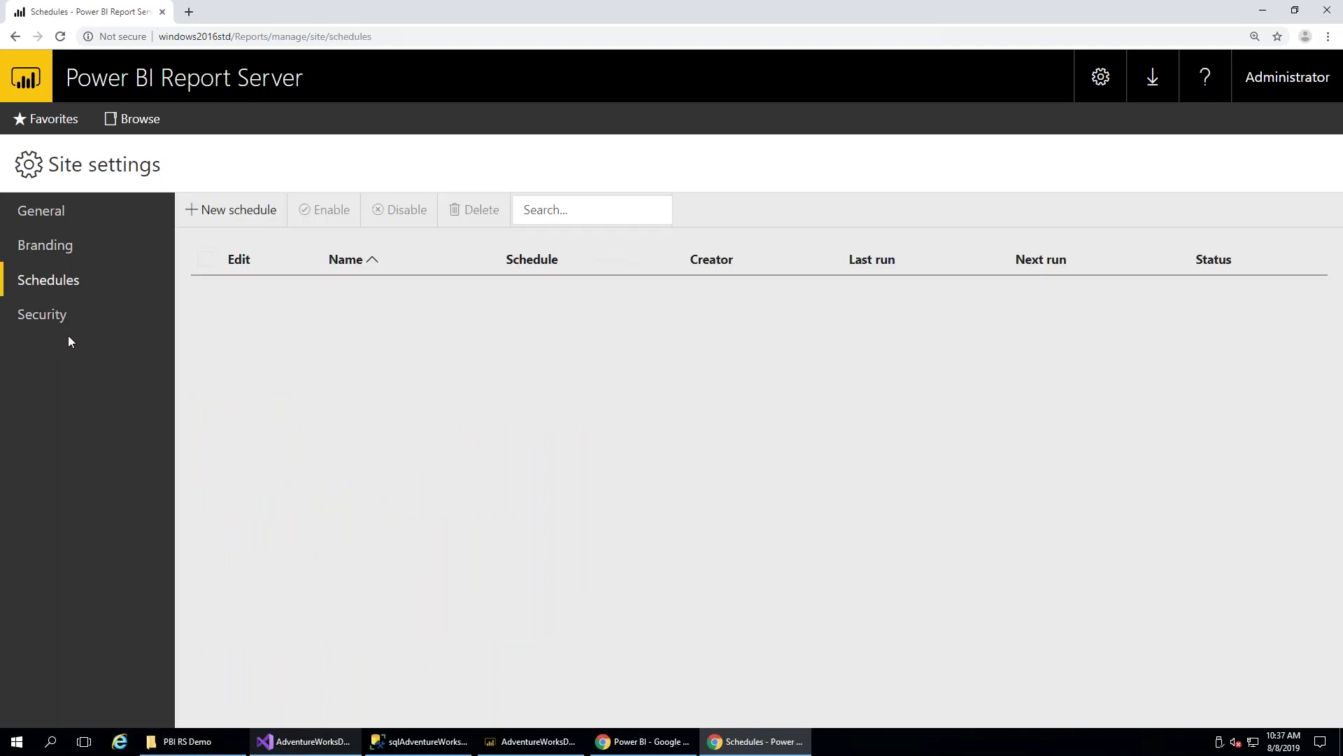
click(49, 312)
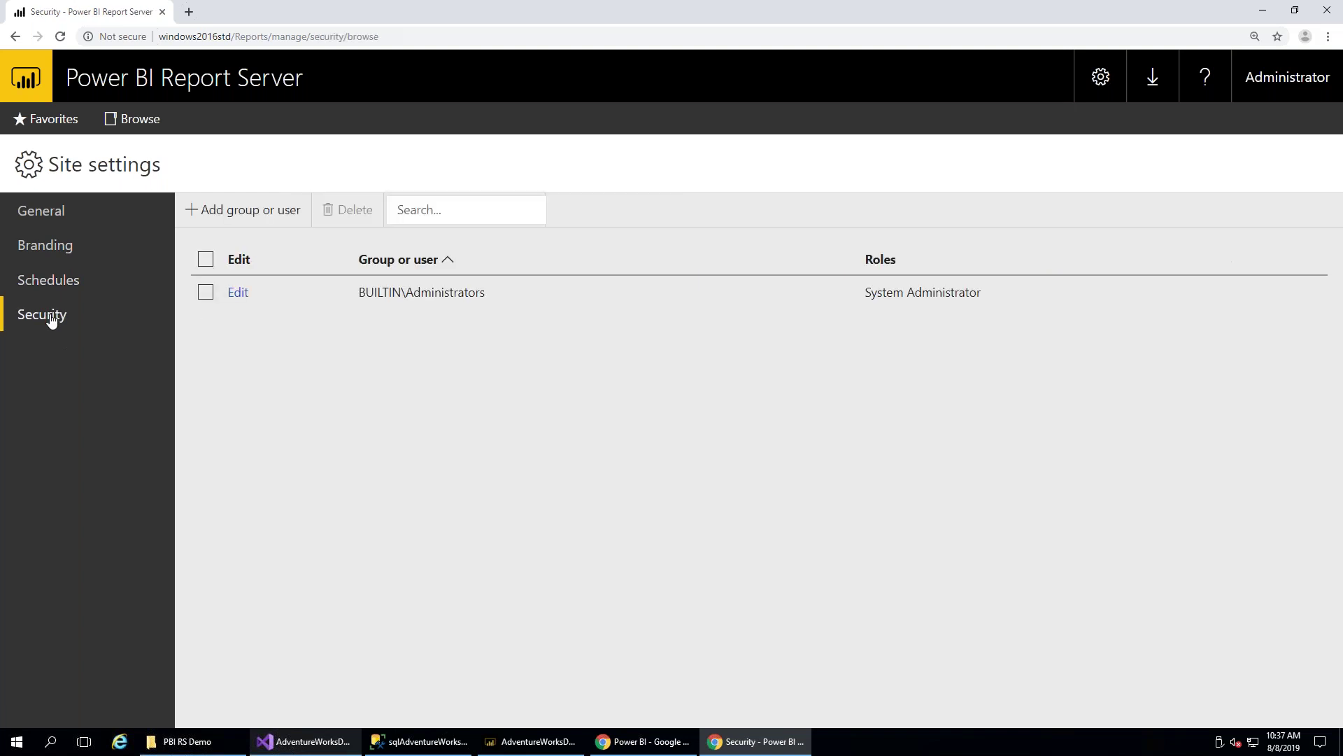
click(56, 252)
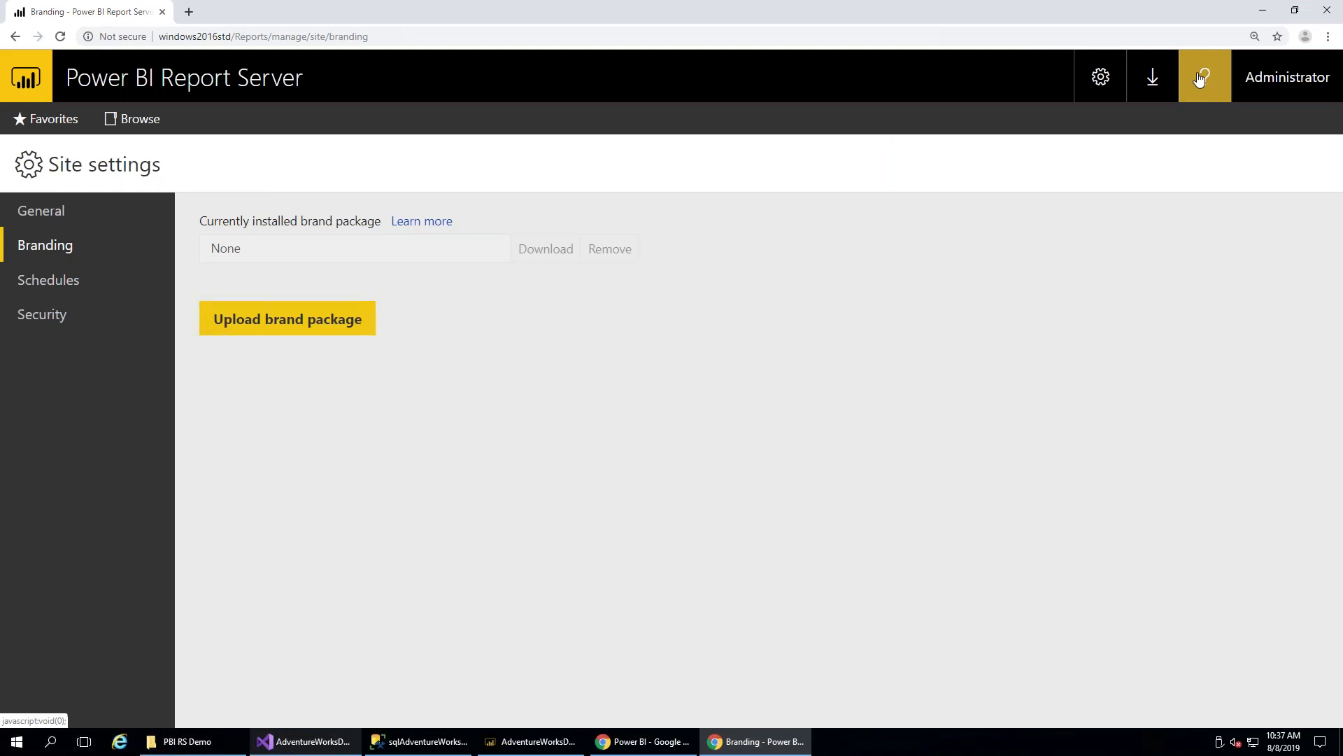
View the About Power BI Report Server information, highlighting the version number and release month, and close it
click(1199, 80)
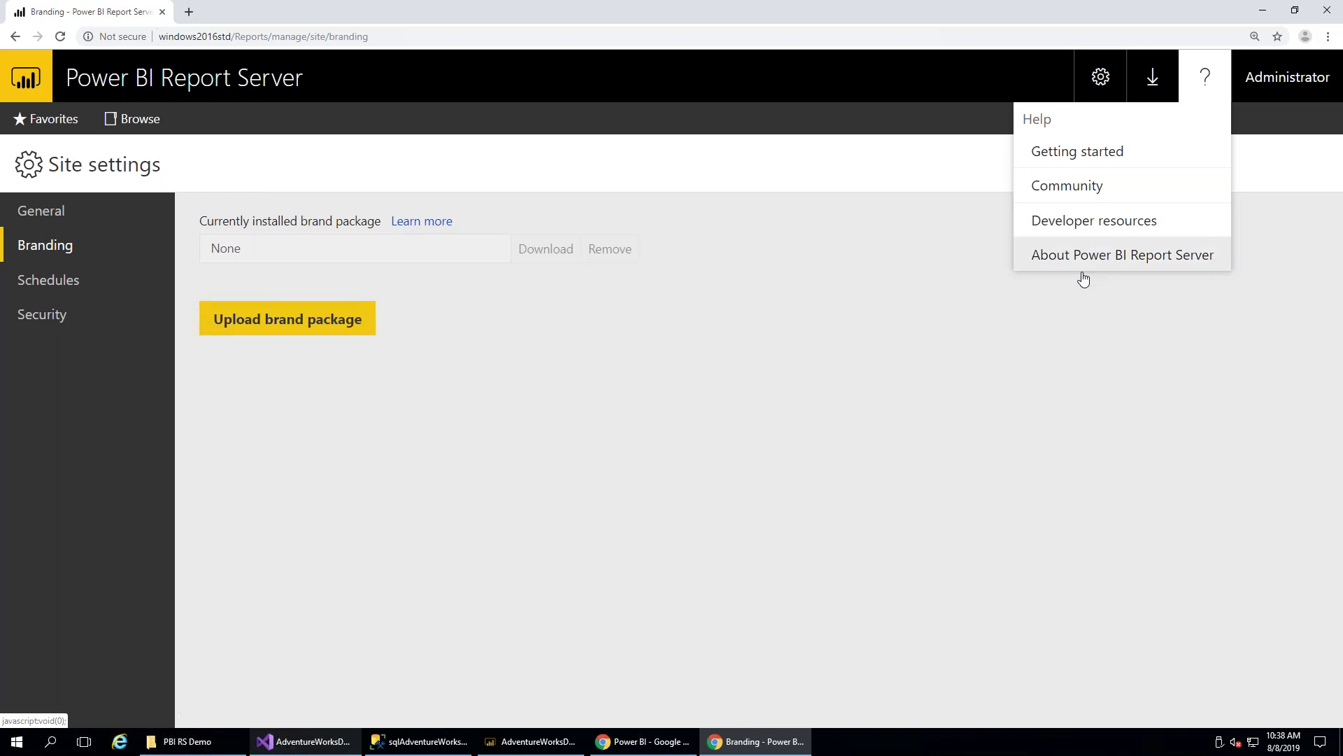
click(1000, 311)
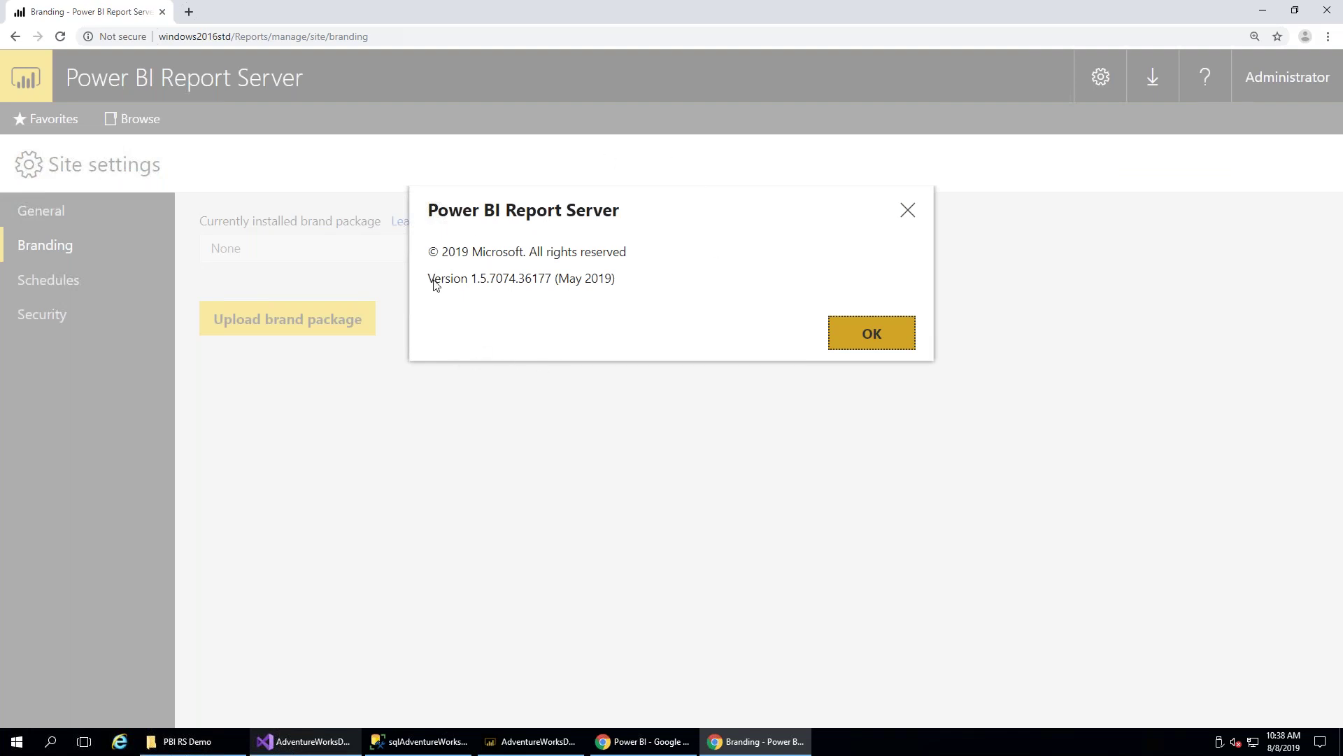
drag(558, 278, 615, 278)
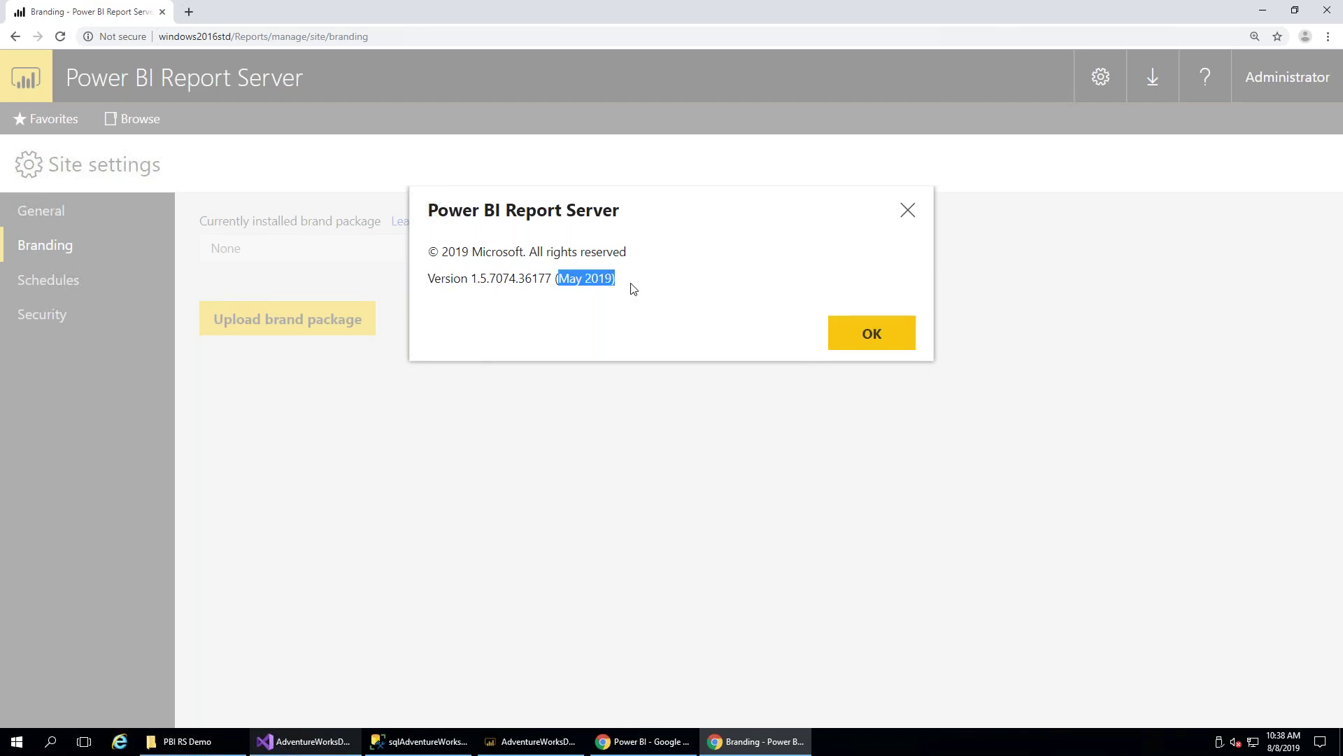
drag(472, 277, 559, 279)
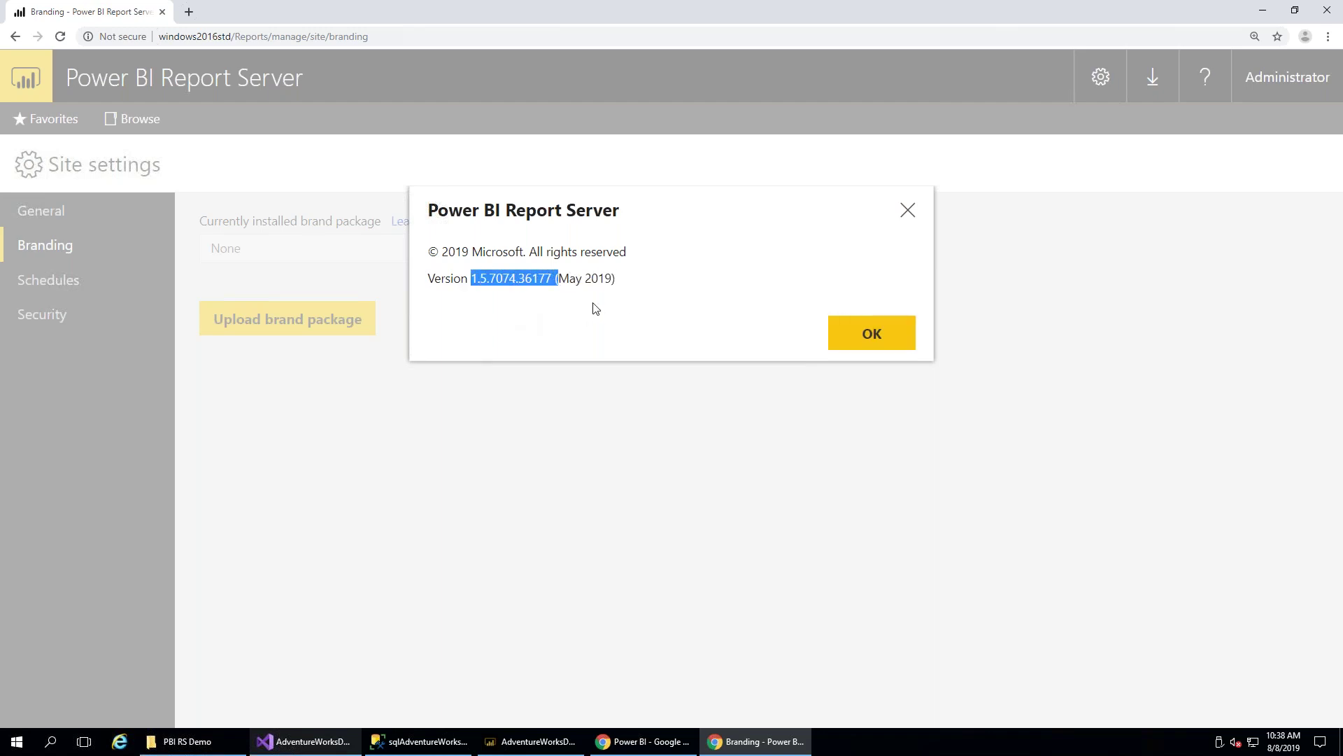
click(621, 280)
drag(559, 277, 611, 280)
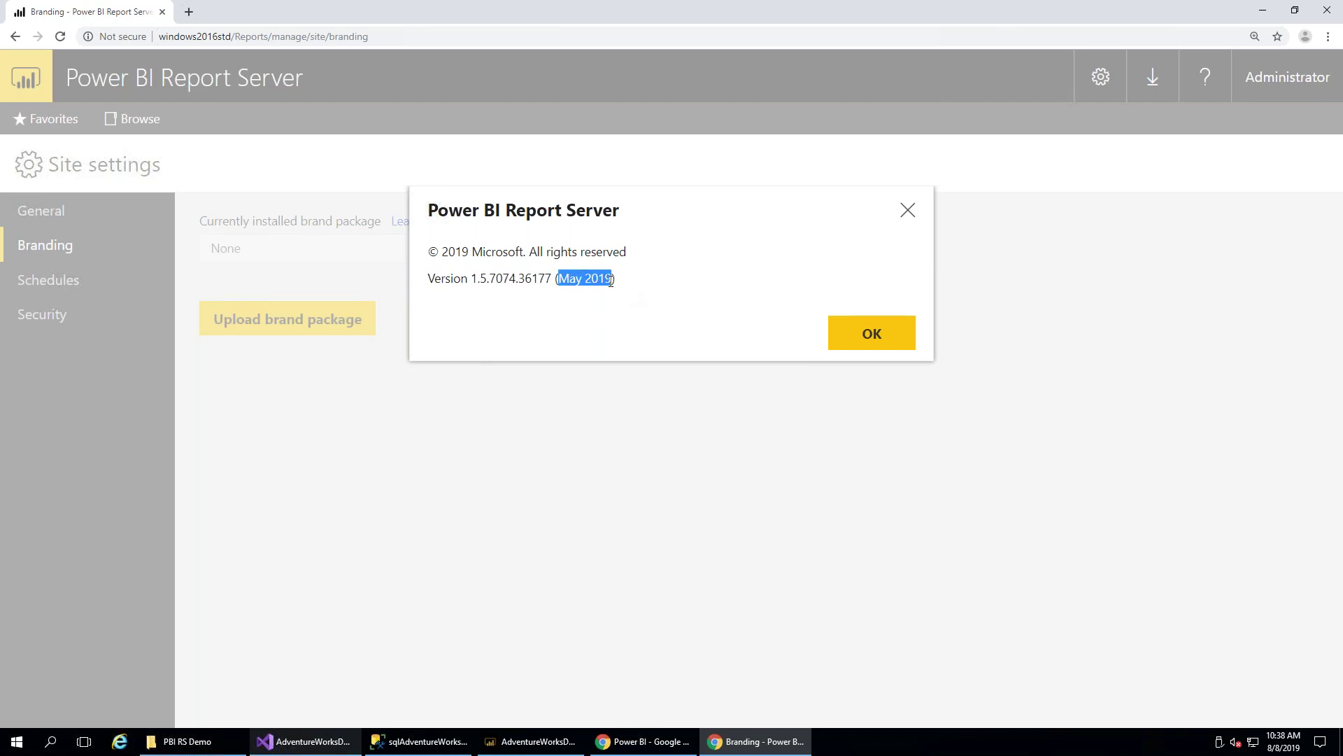
click(910, 210)
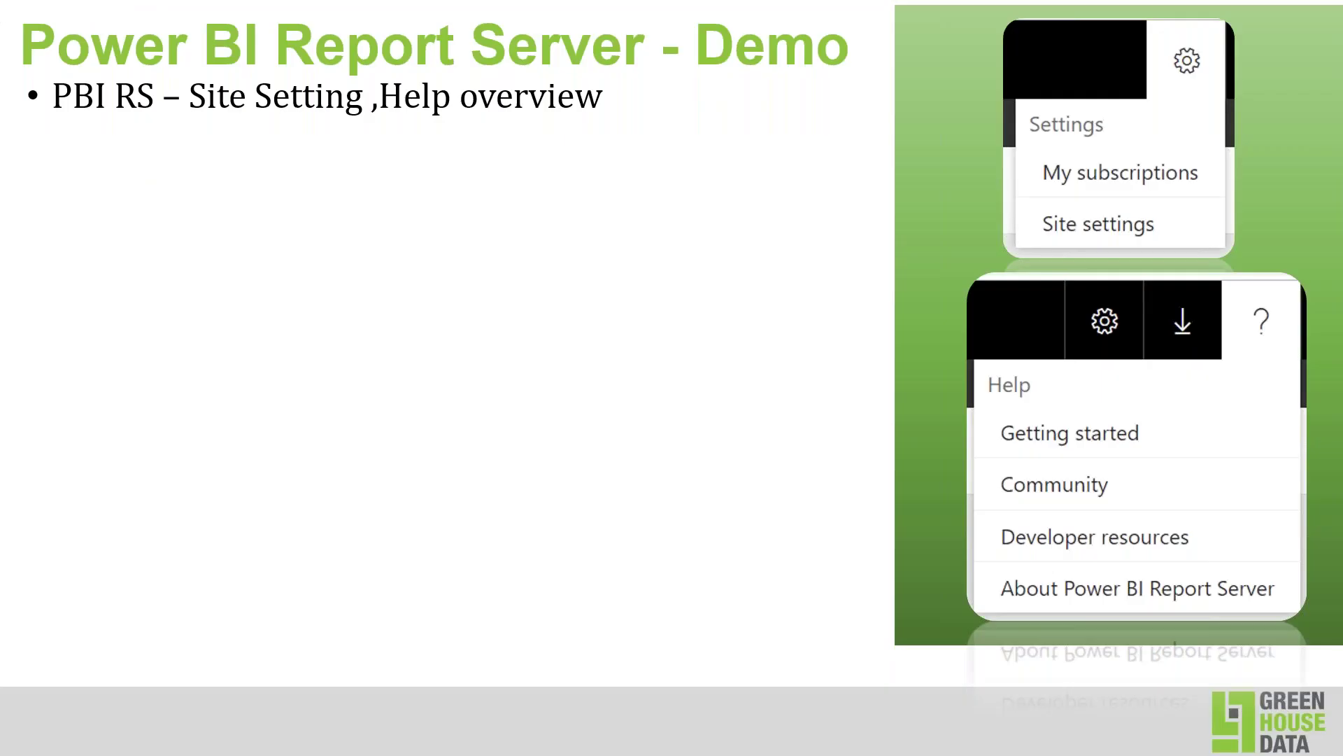
key(Right)
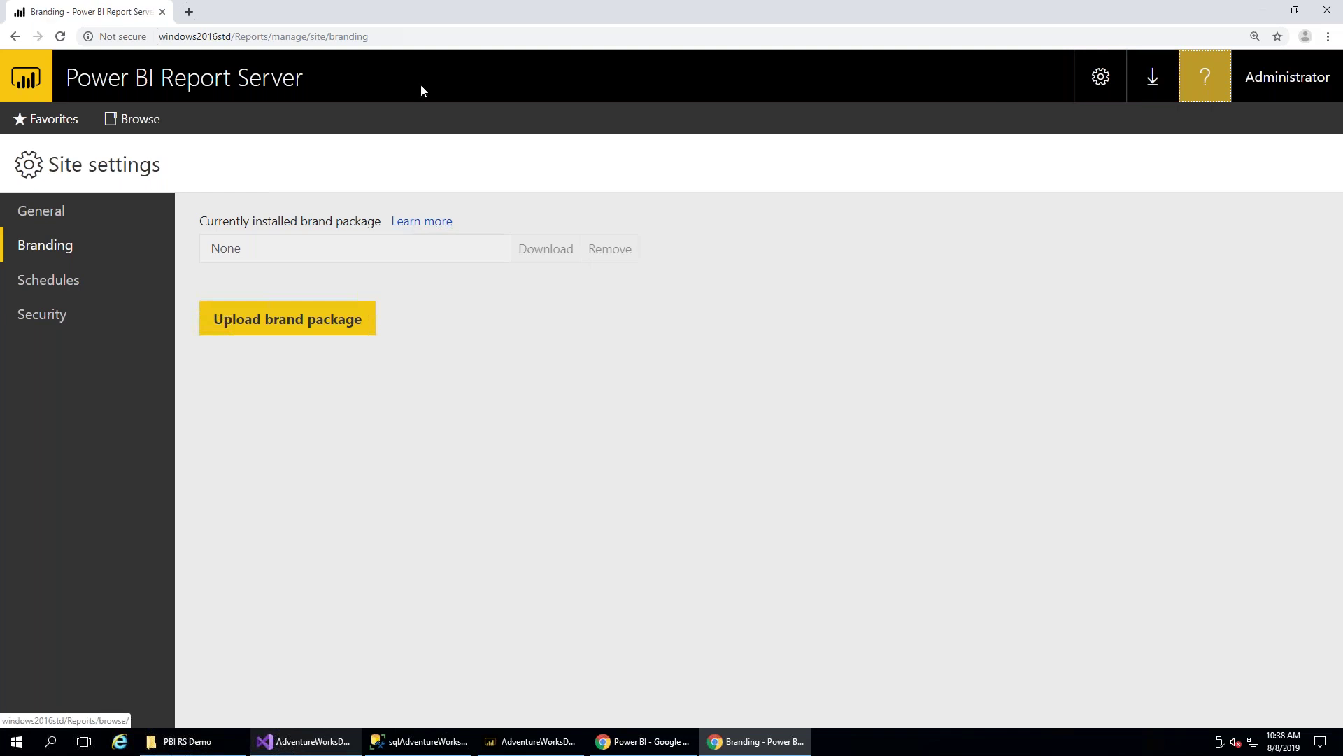
Highlight the report server portal's address and show the list of tools it offers for download
drag(382, 37, 158, 36)
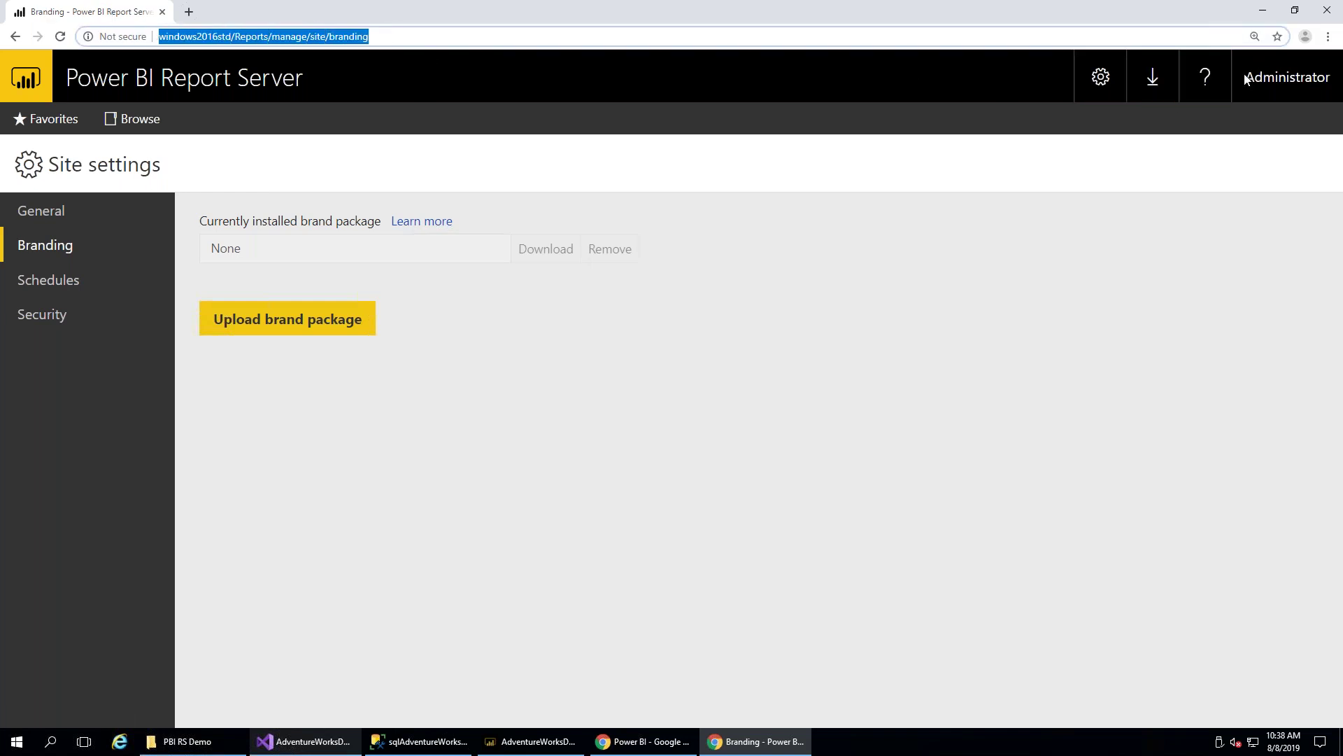
click(1155, 84)
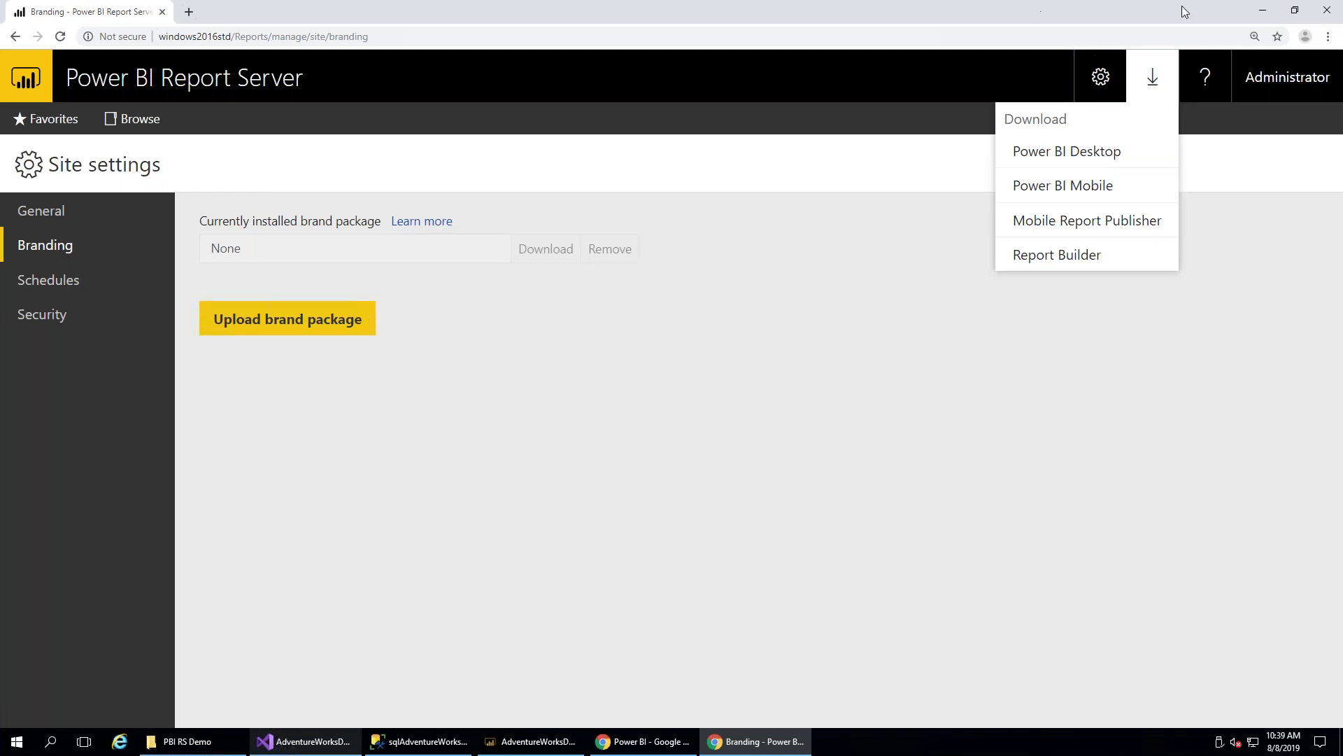
Switch to the PBI RS Demo folder and point out the Power BI Desktop (May 2019) shortcut and PaginatedReport Builder Example file
click(200, 738)
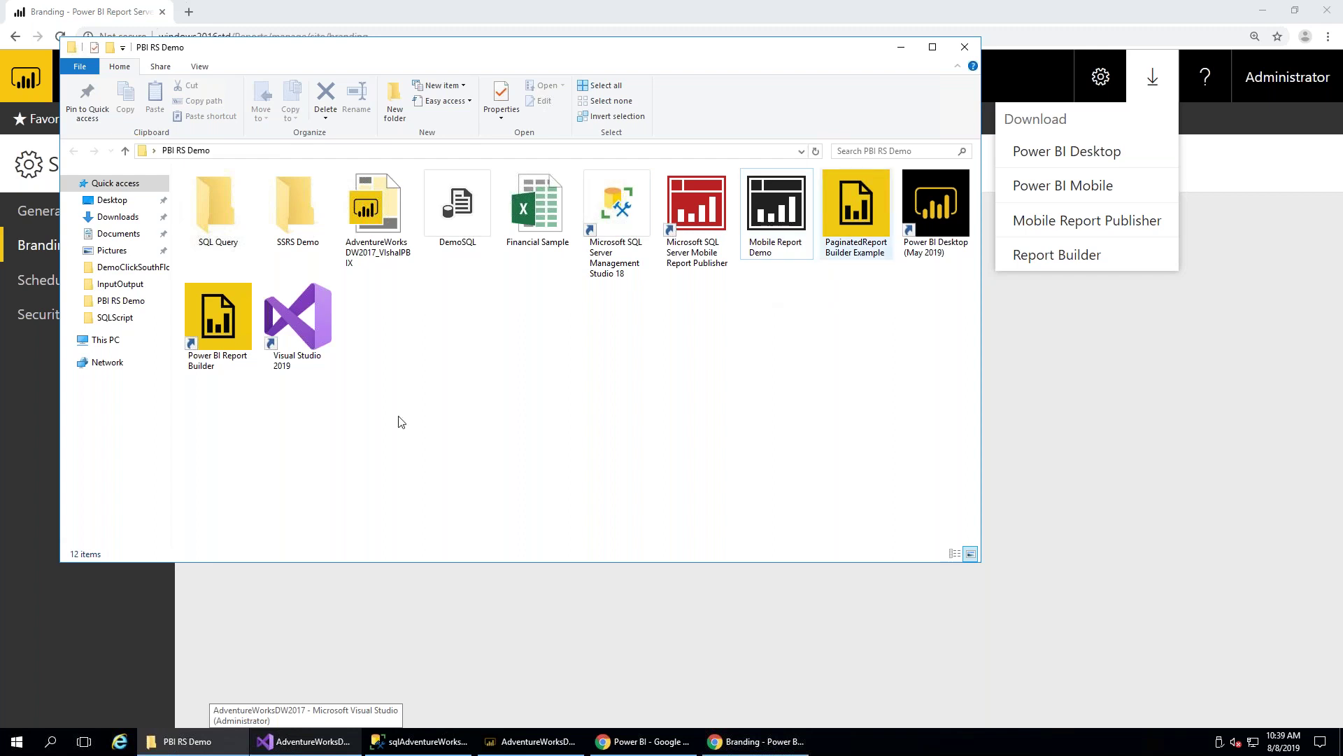
click(922, 223)
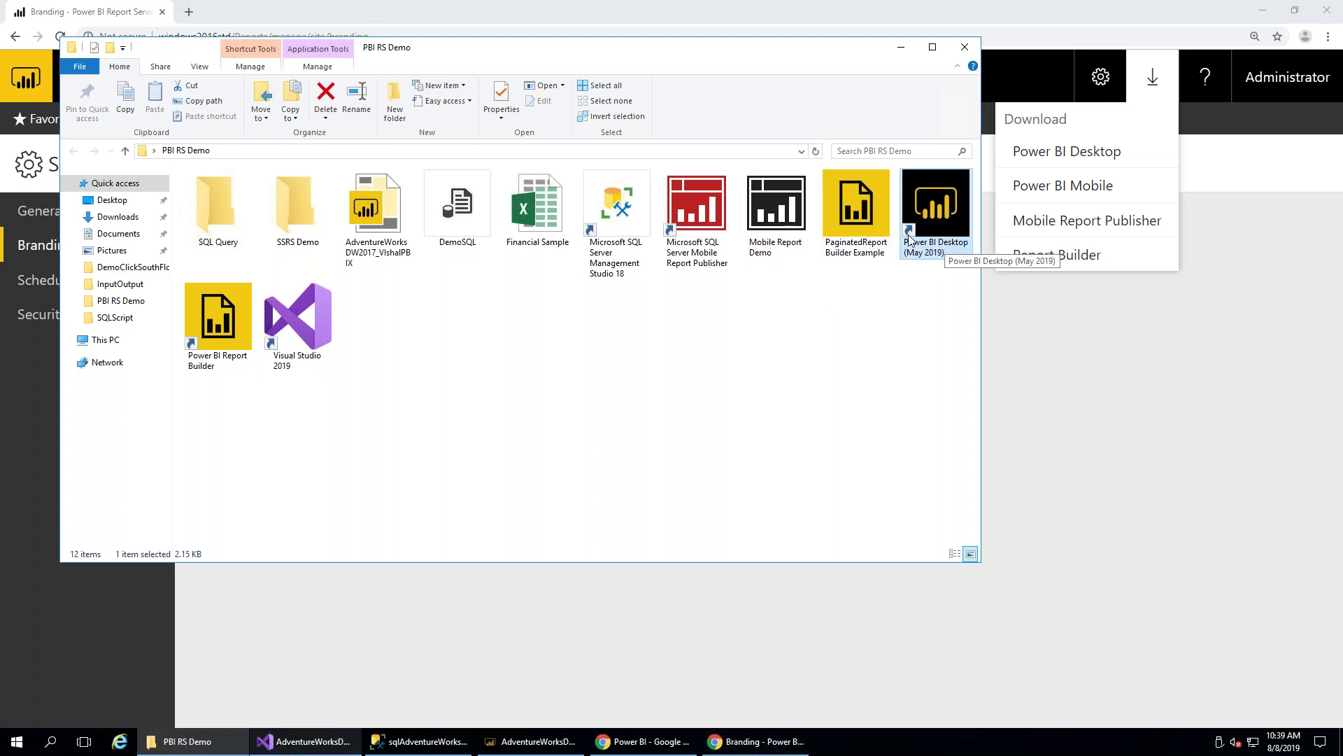
click(867, 243)
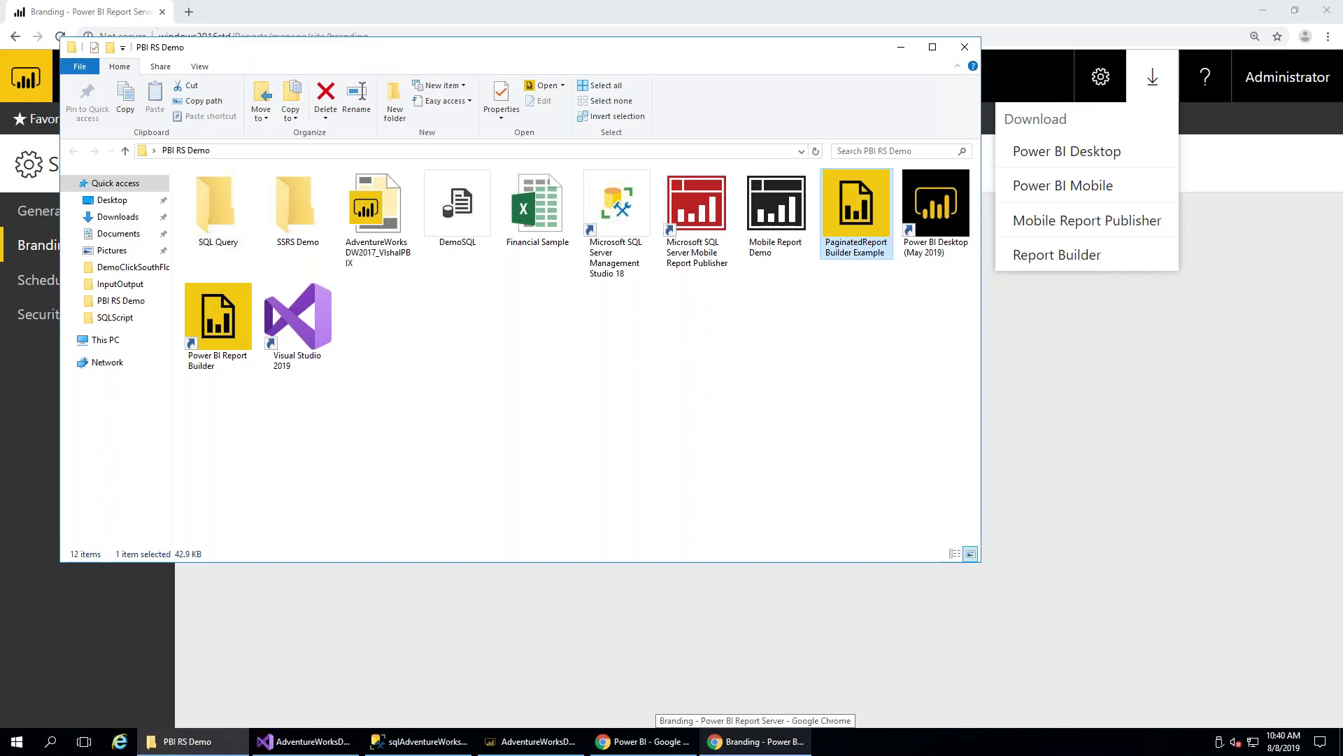
key(alt+Tab)
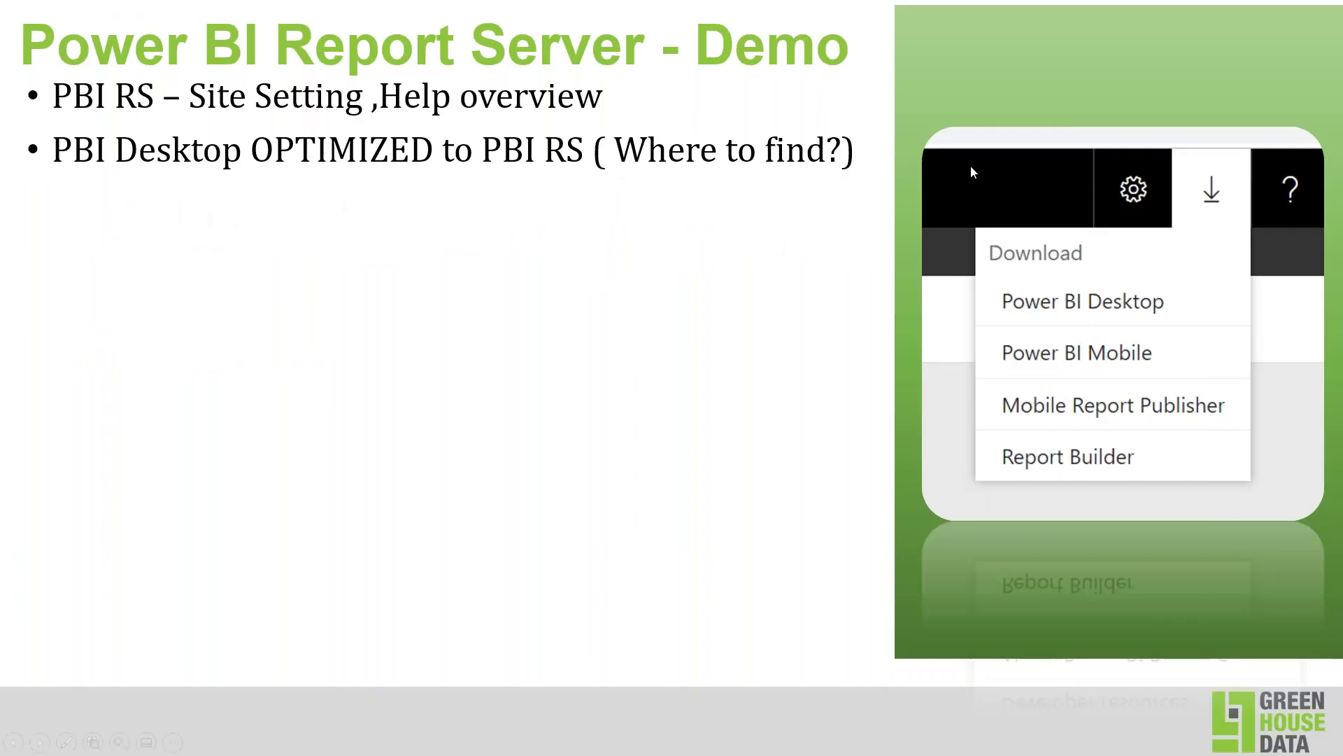
key(Right)
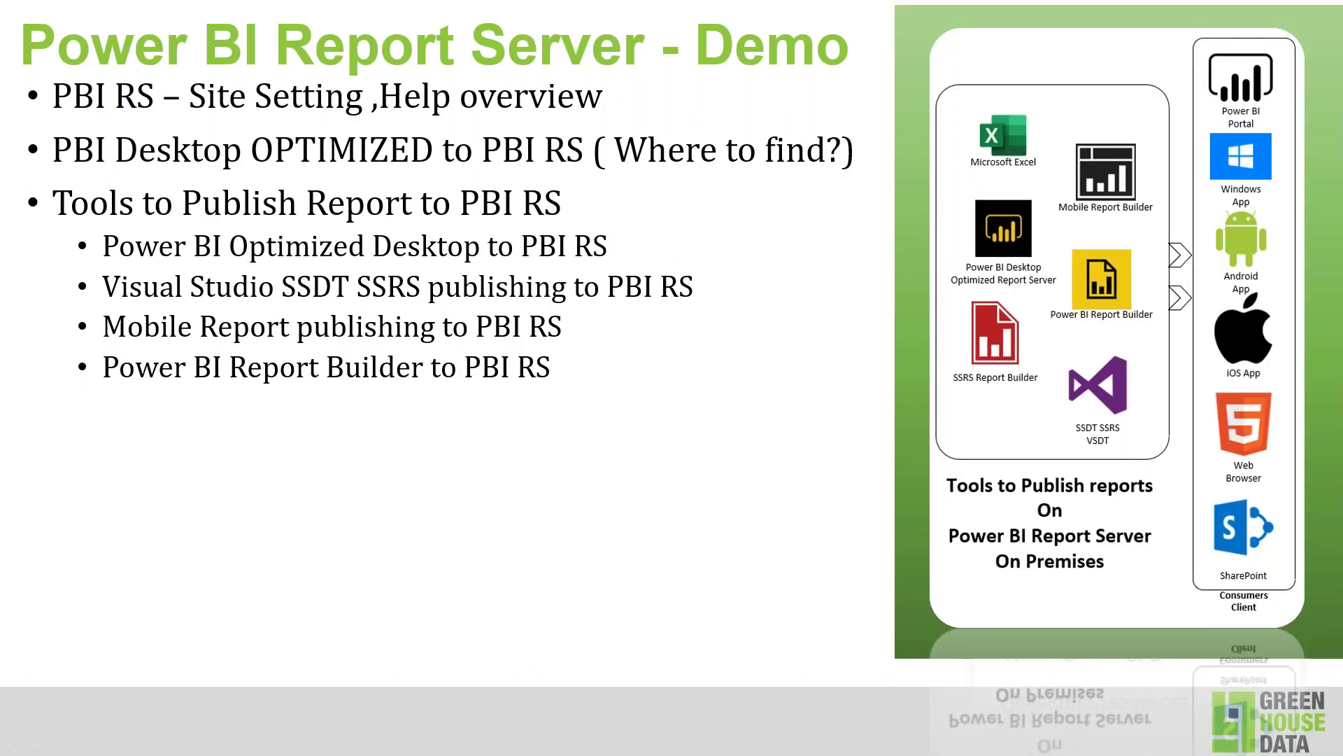
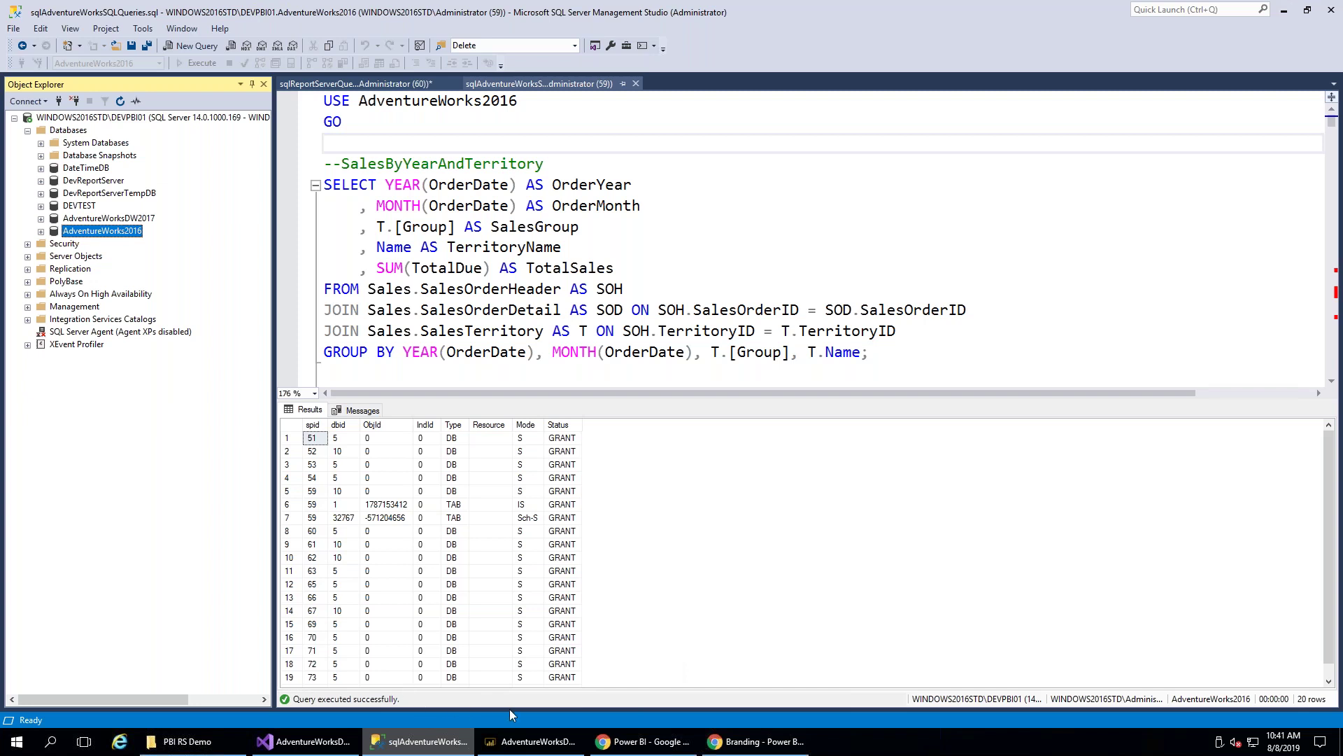
Switch to the AdventureWorksDW2017 report in Power BI Desktop and view the common data source types it can connect to
click(526, 743)
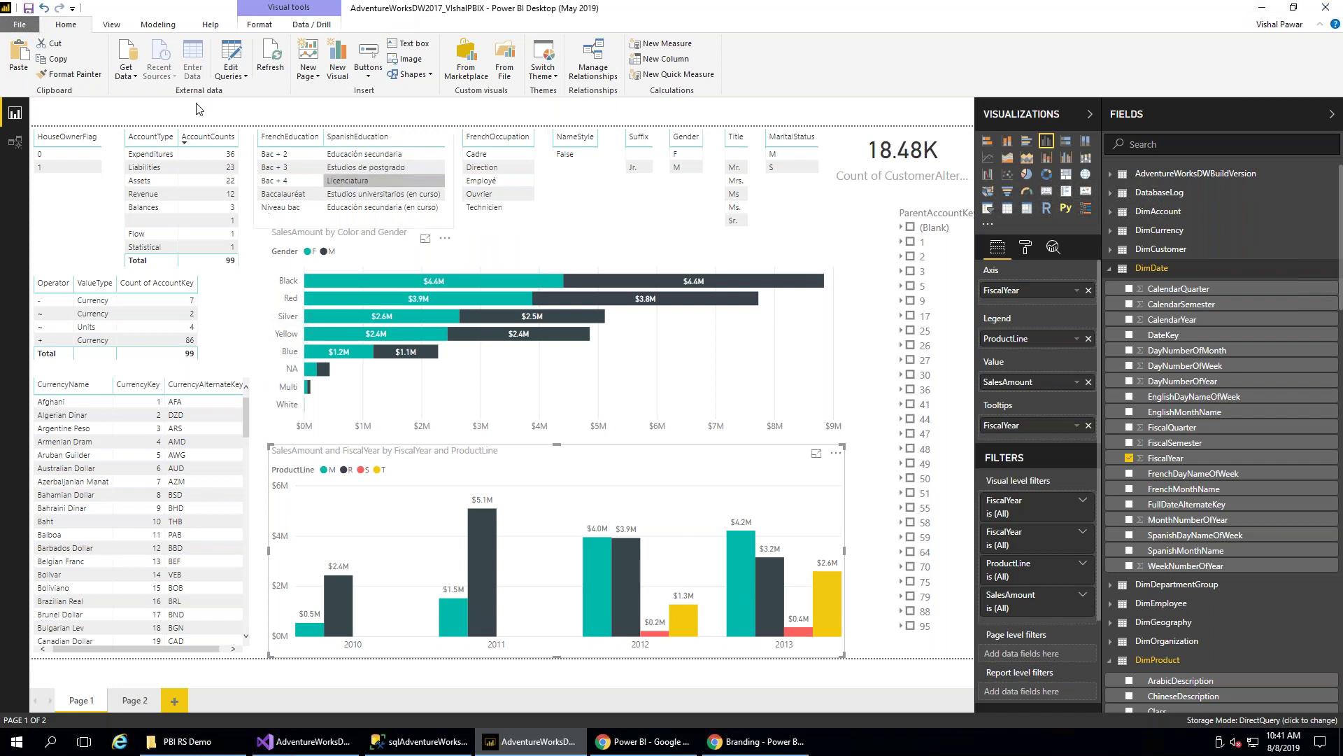
click(130, 73)
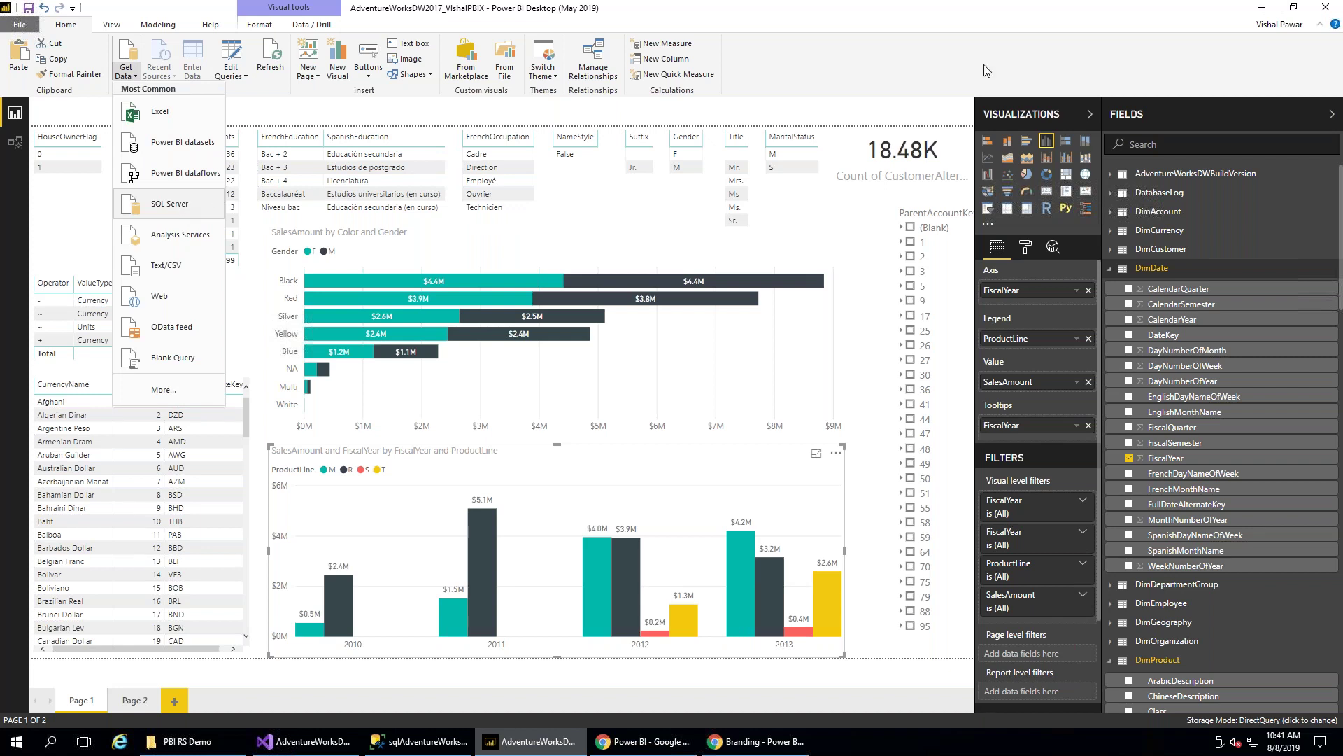
key(Escape)
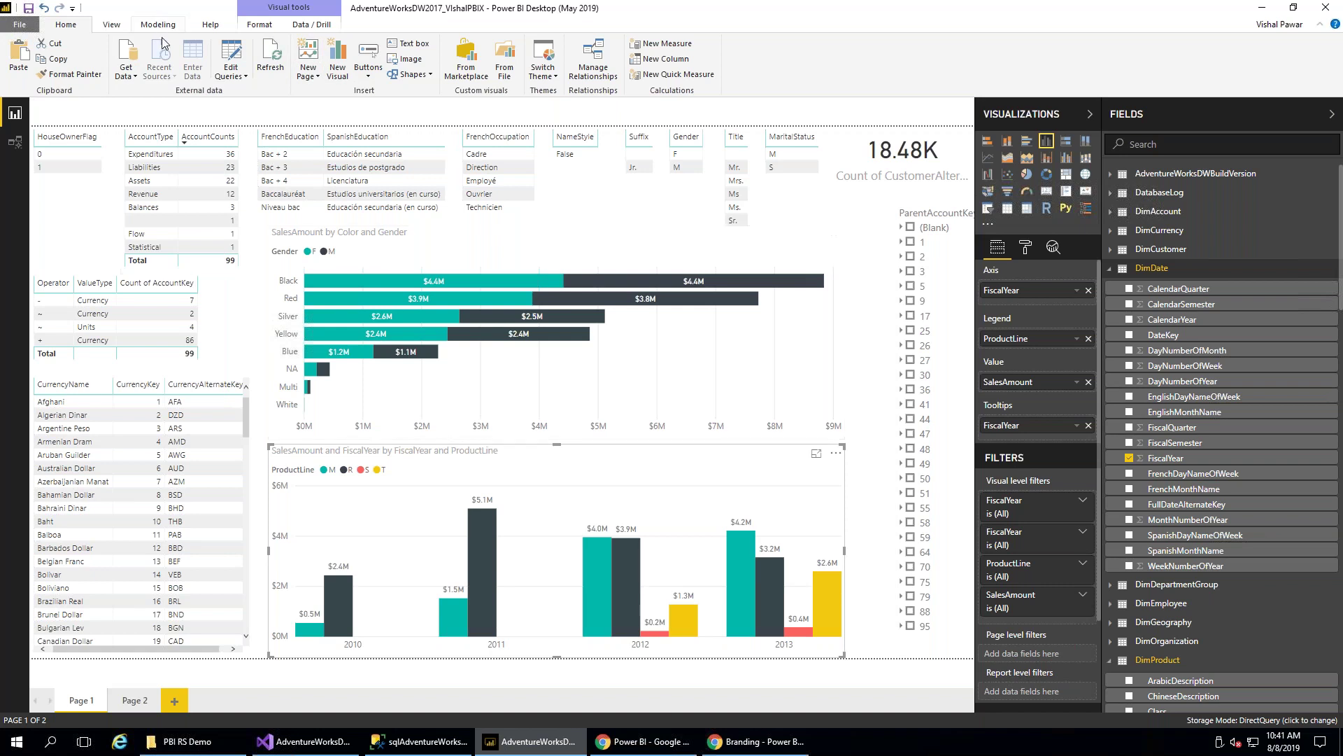
Inspect the DimCustomer and DimAccount queries in the Power Query Editor and close the editor
click(243, 59)
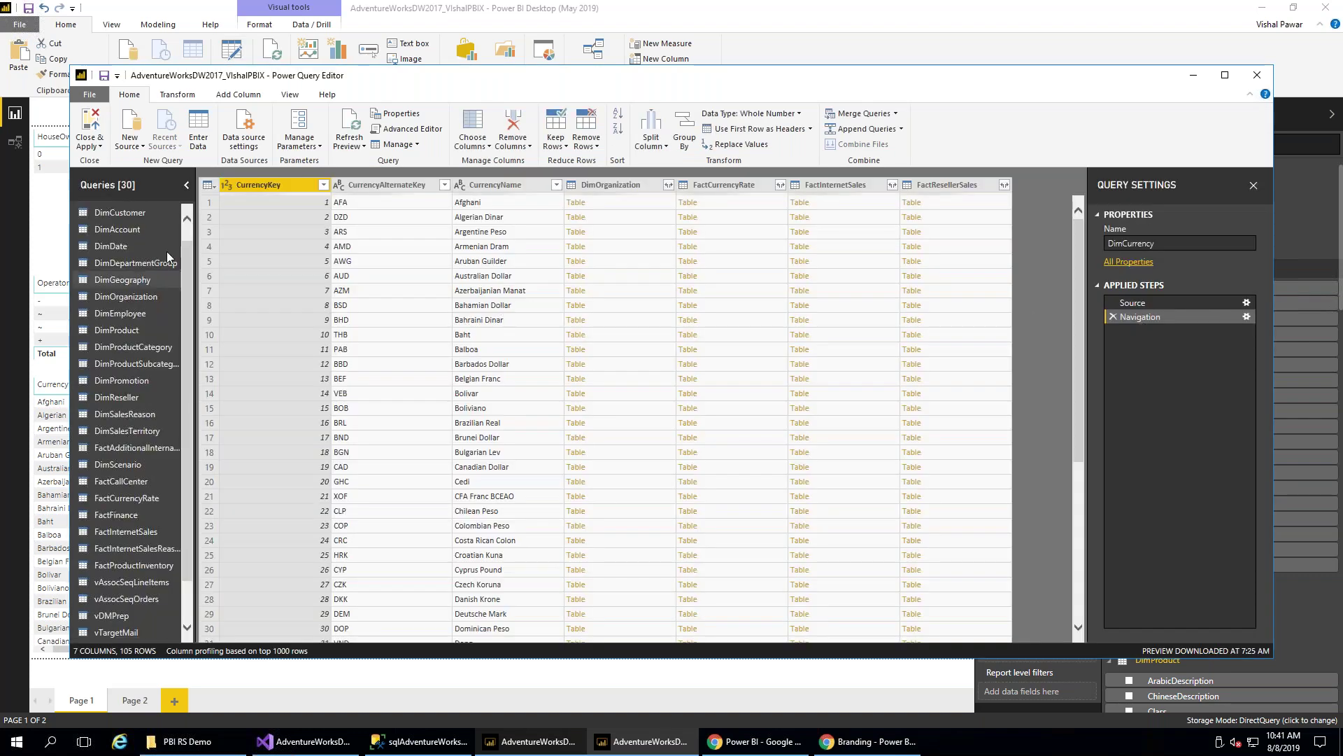
click(135, 210)
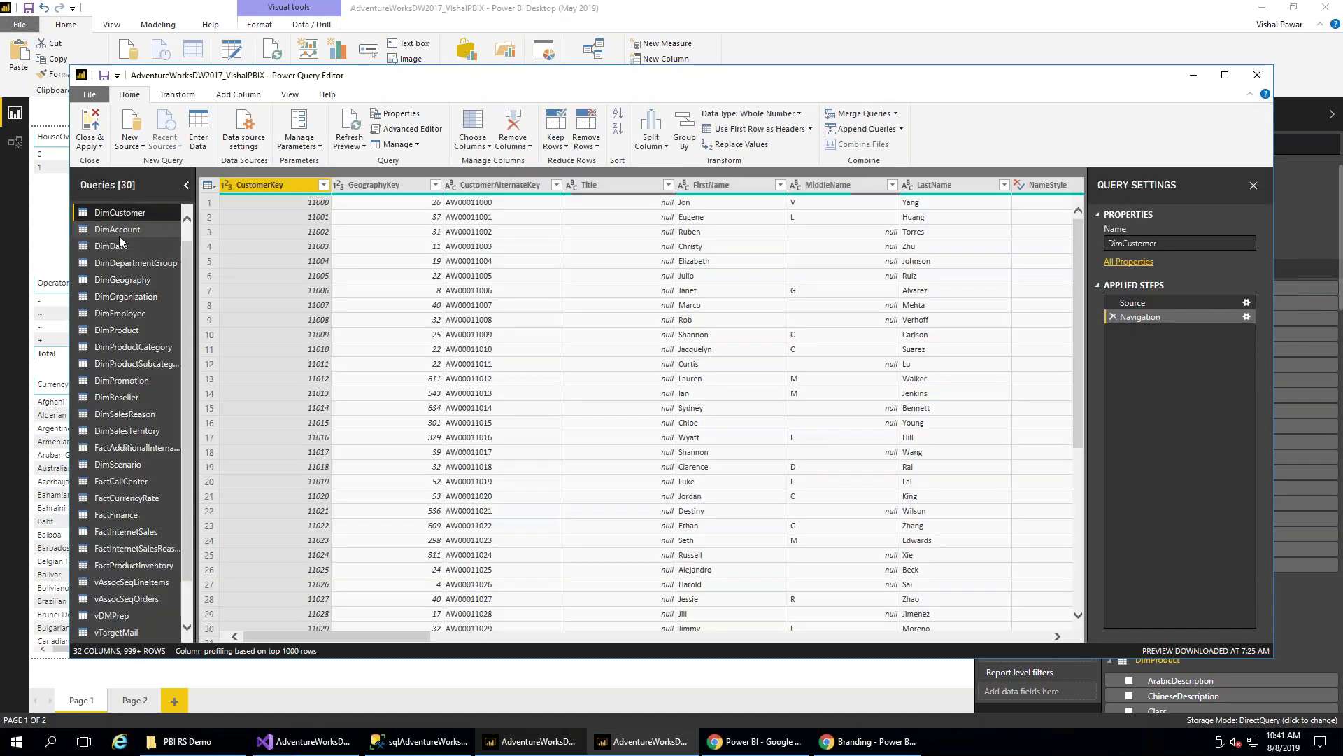
click(119, 234)
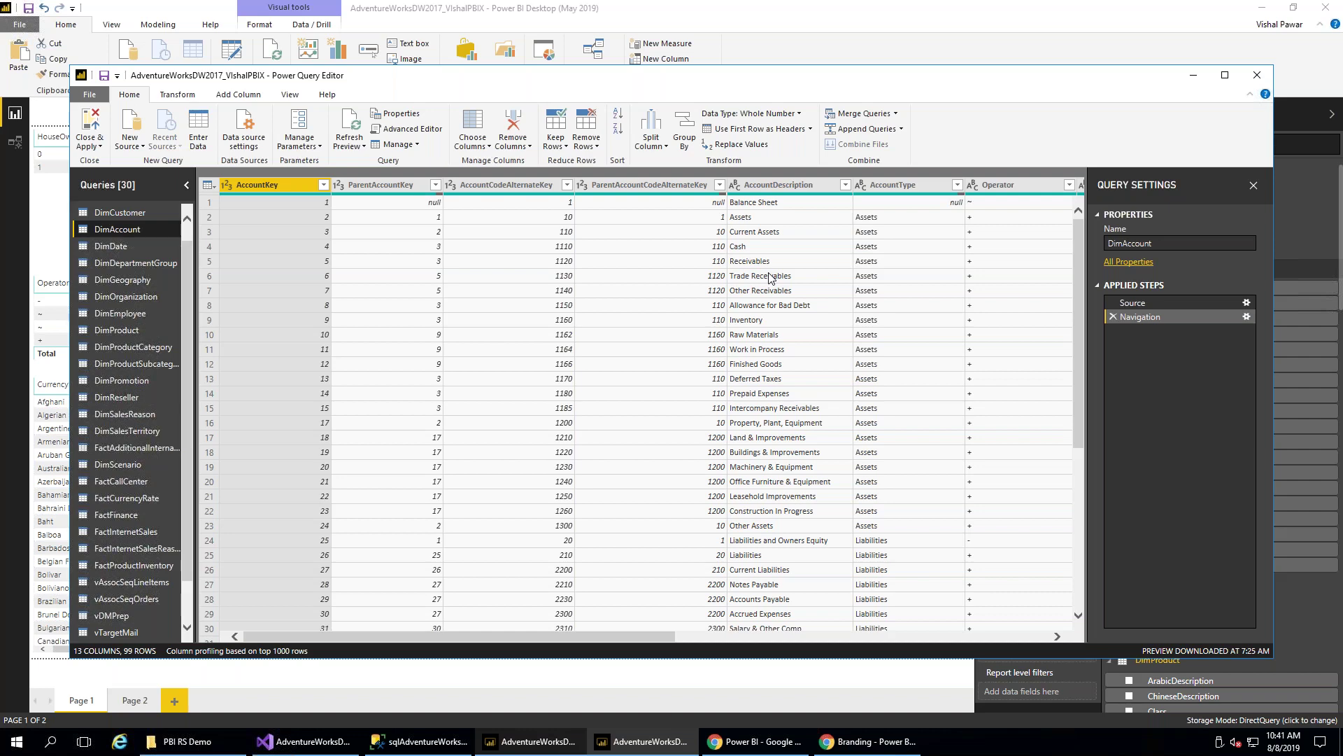
click(1257, 75)
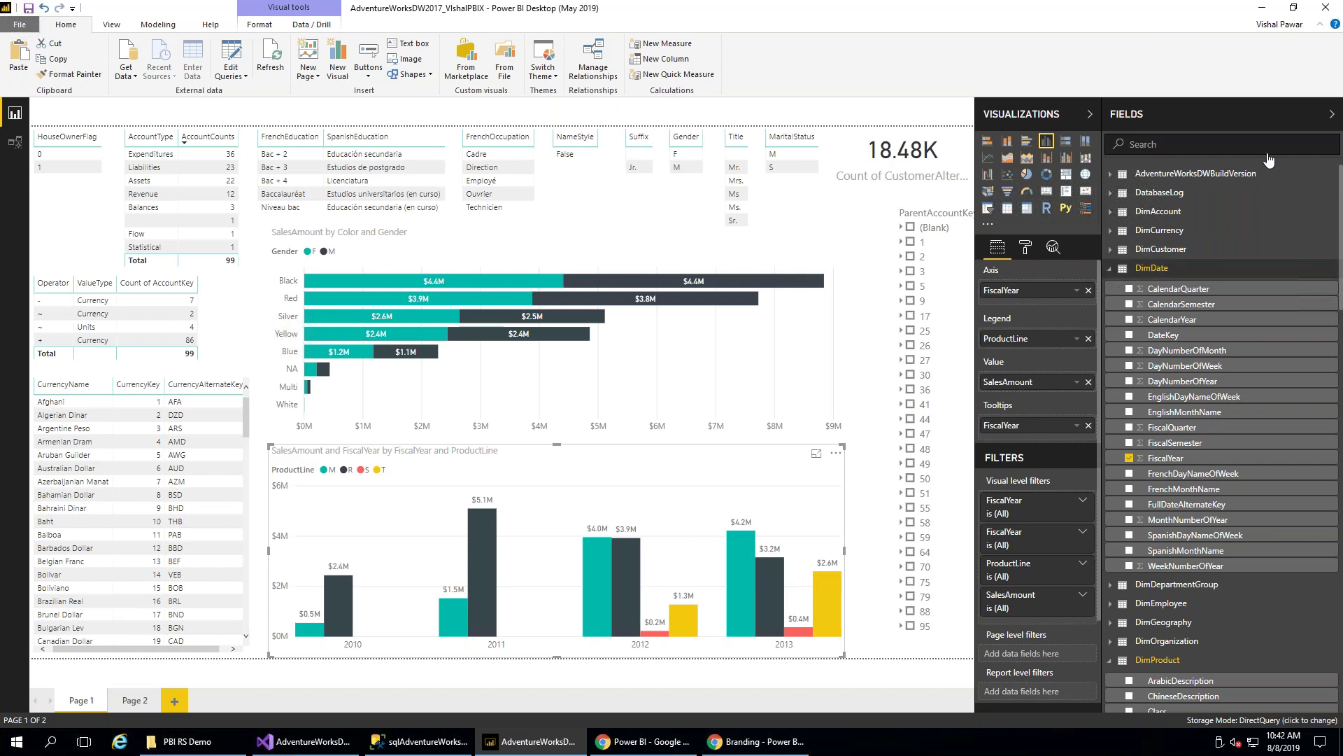
Add a new report page and place a table with DimDate's EnglishDayNameOfWeek field near the page's upper-left corner
click(175, 701)
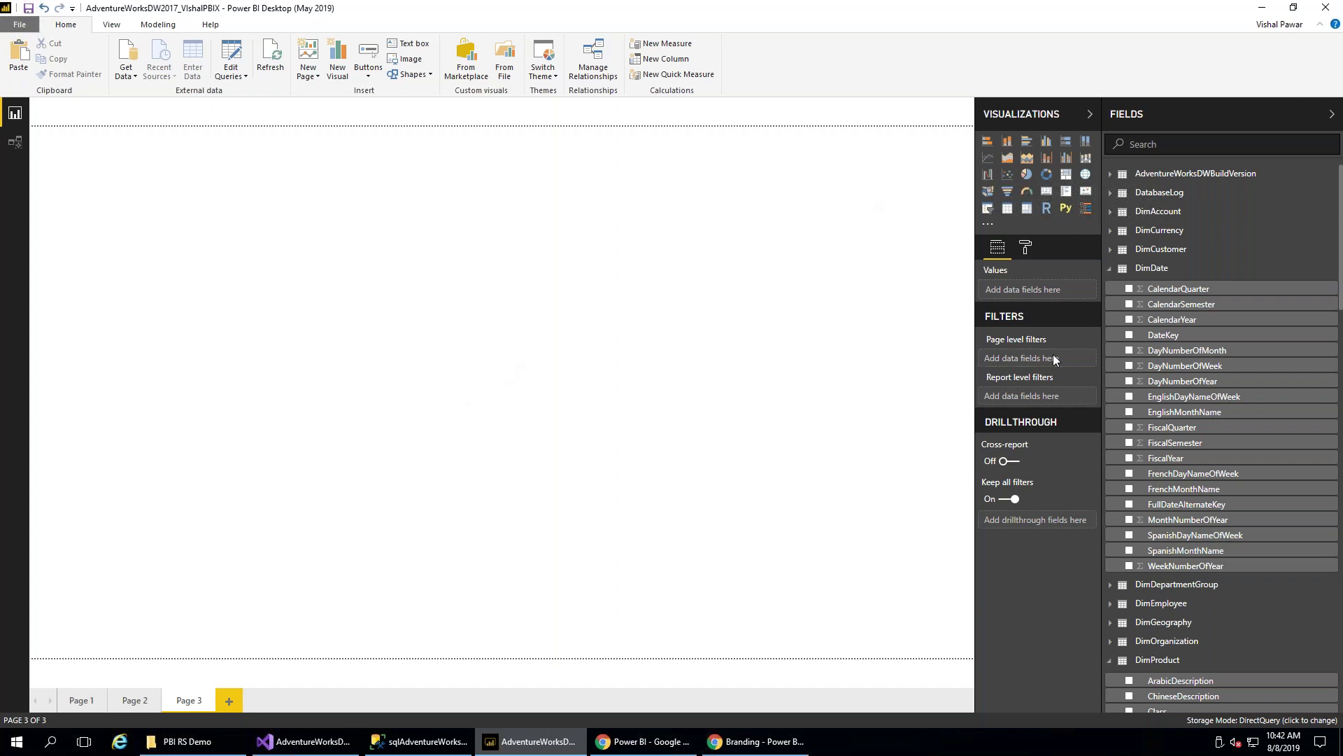
drag(703, 377, 114, 204)
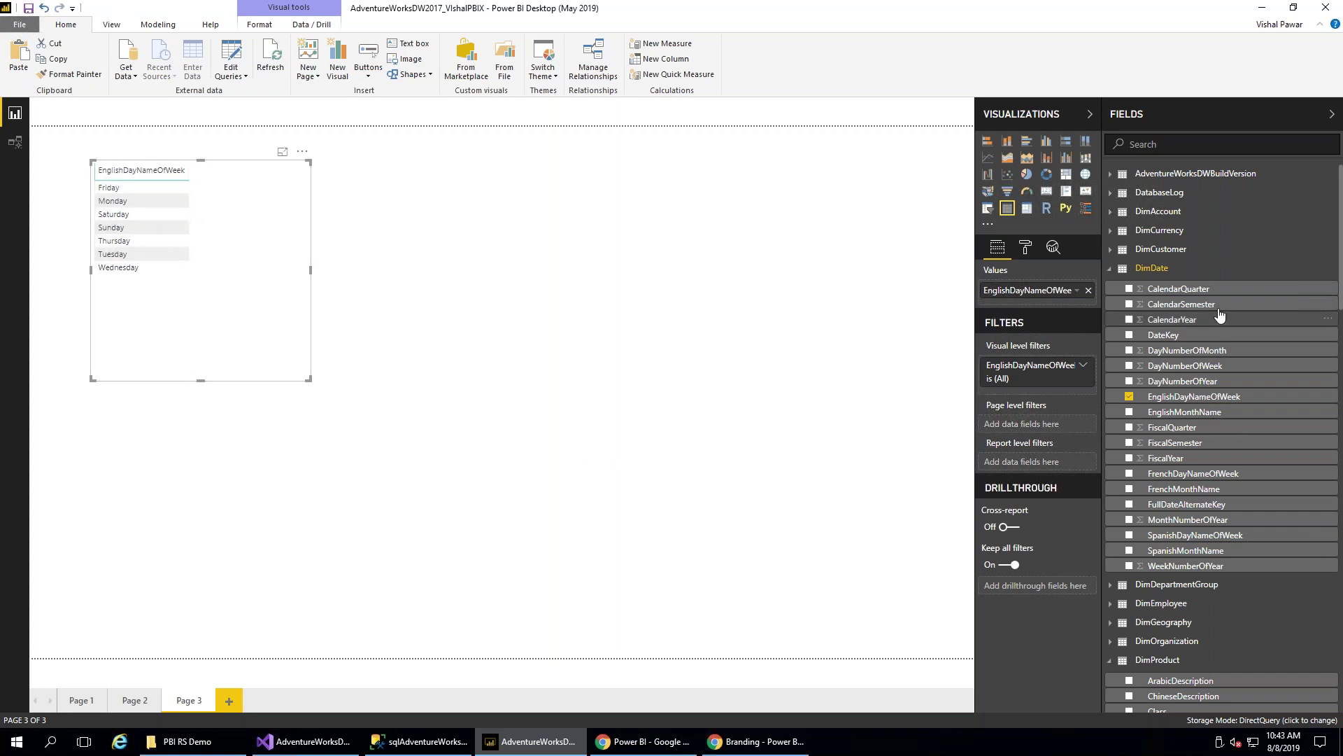
Create a column chart of FactFinance's Amount by DepartmentGroupName, finding the department field by searching the fields for "depart"
scroll(1202, 461, down, 15)
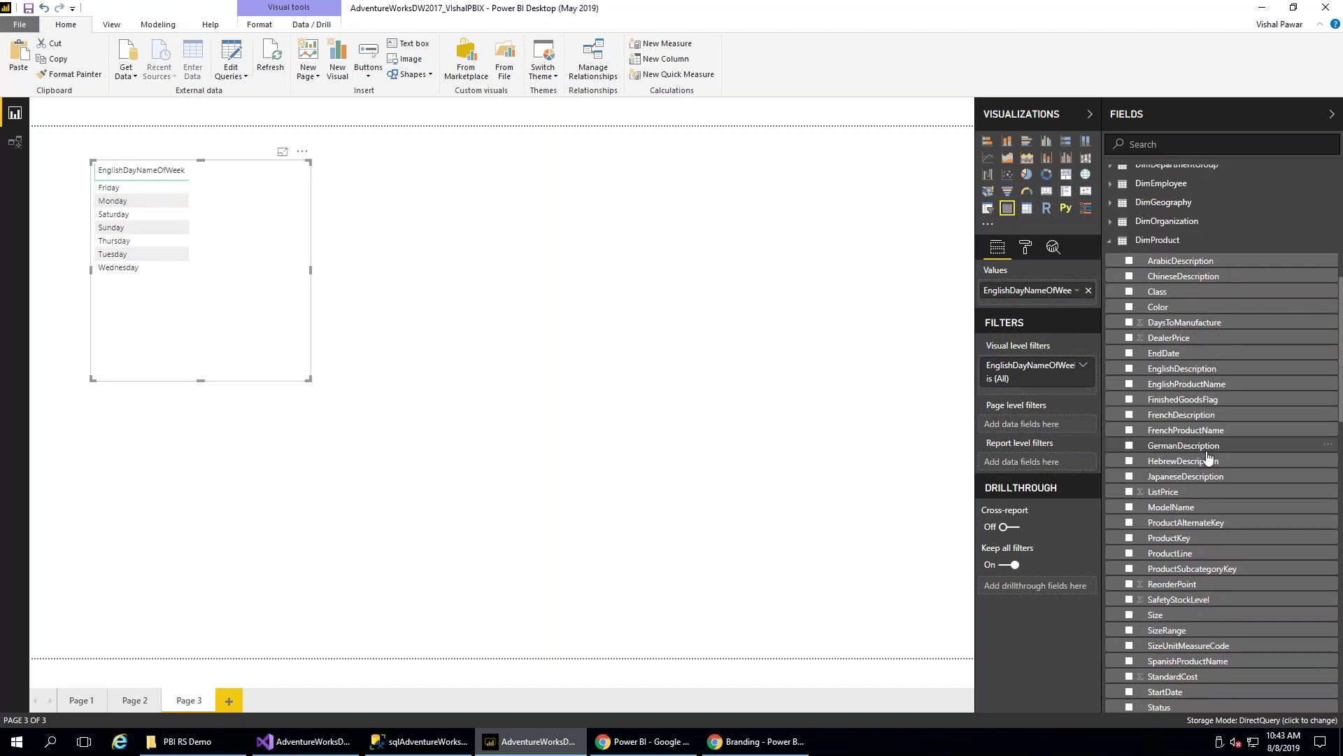
scroll(1202, 465, down, 3)
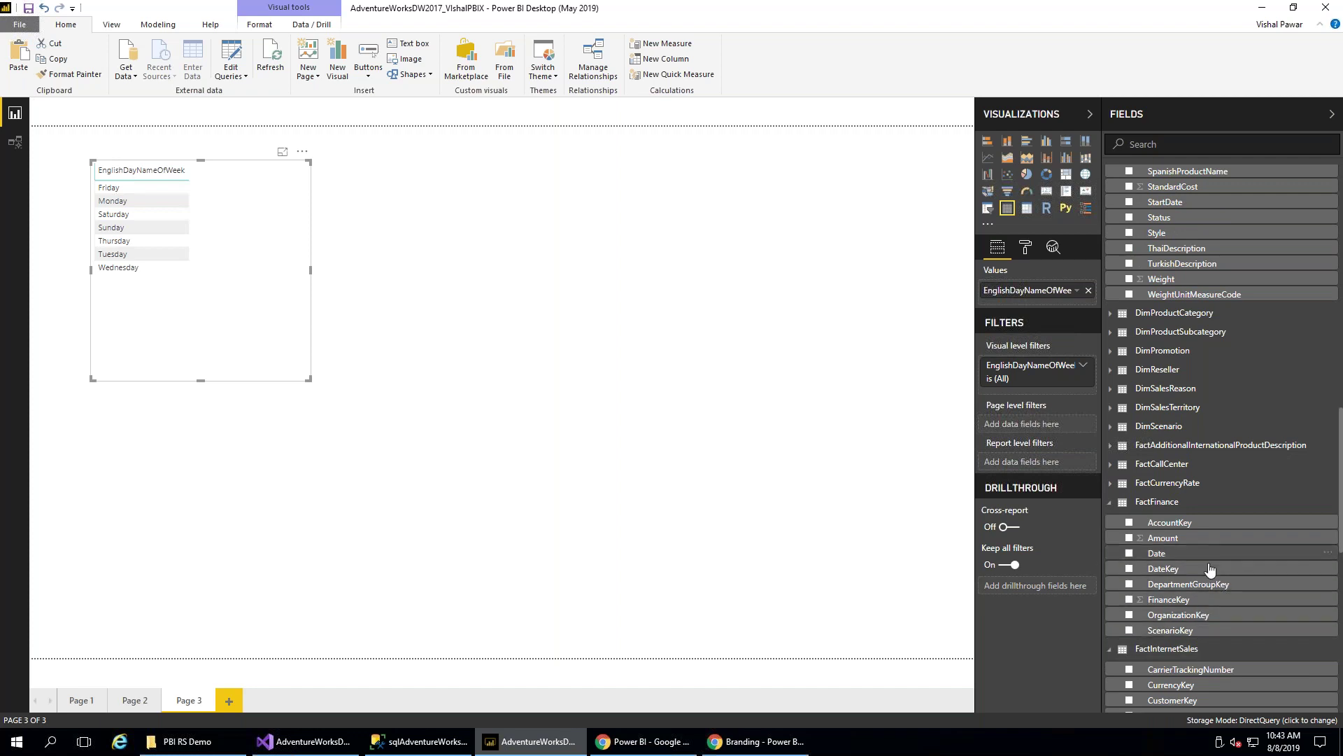
drag(1217, 541, 574, 258)
click(1281, 144)
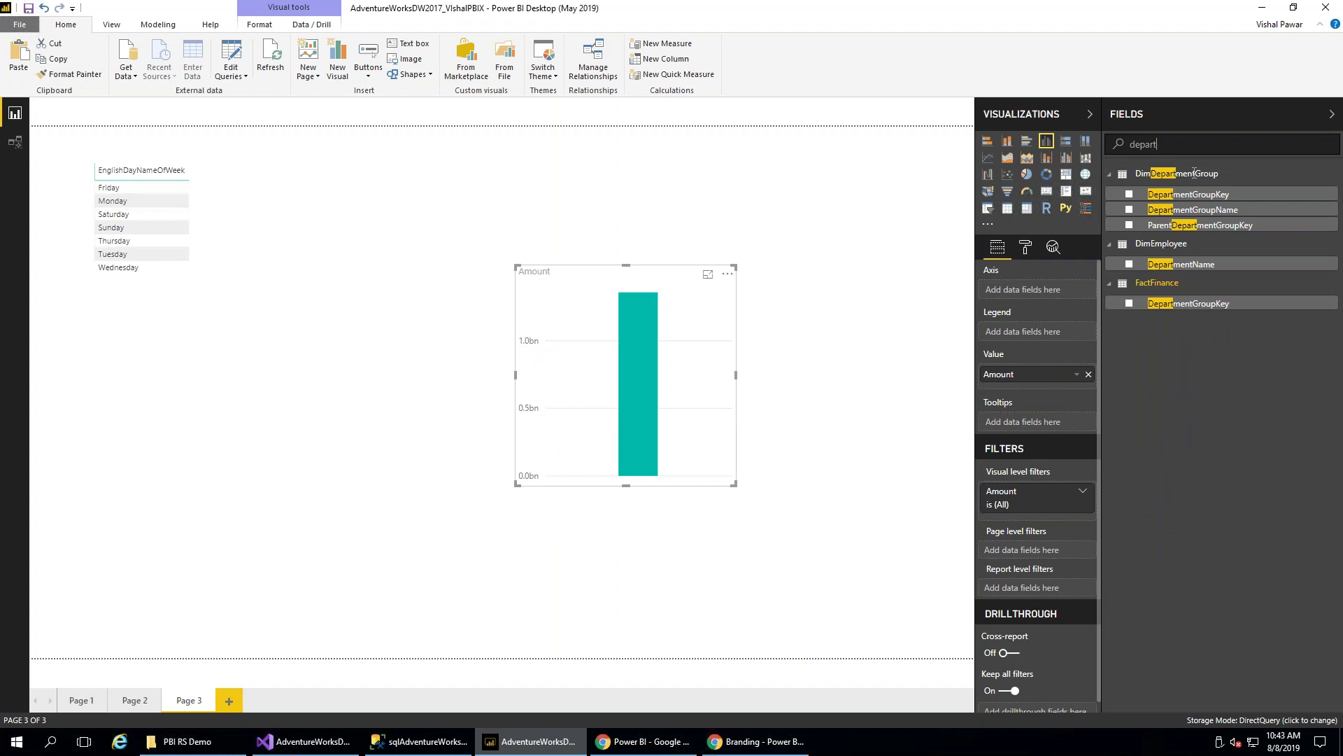
drag(1213, 213, 668, 505)
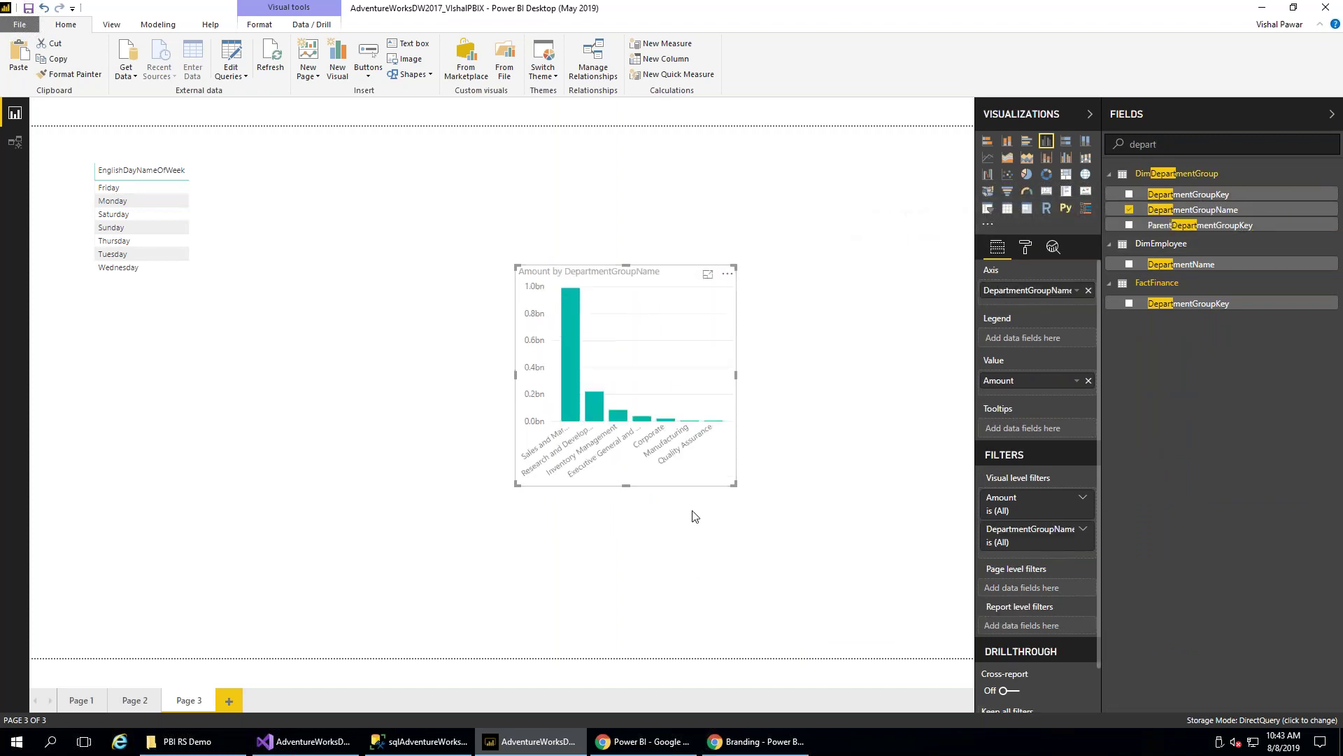
Widen the Amount by DepartmentGroupName chart to the page's right edge and make it slightly taller
click(736, 484)
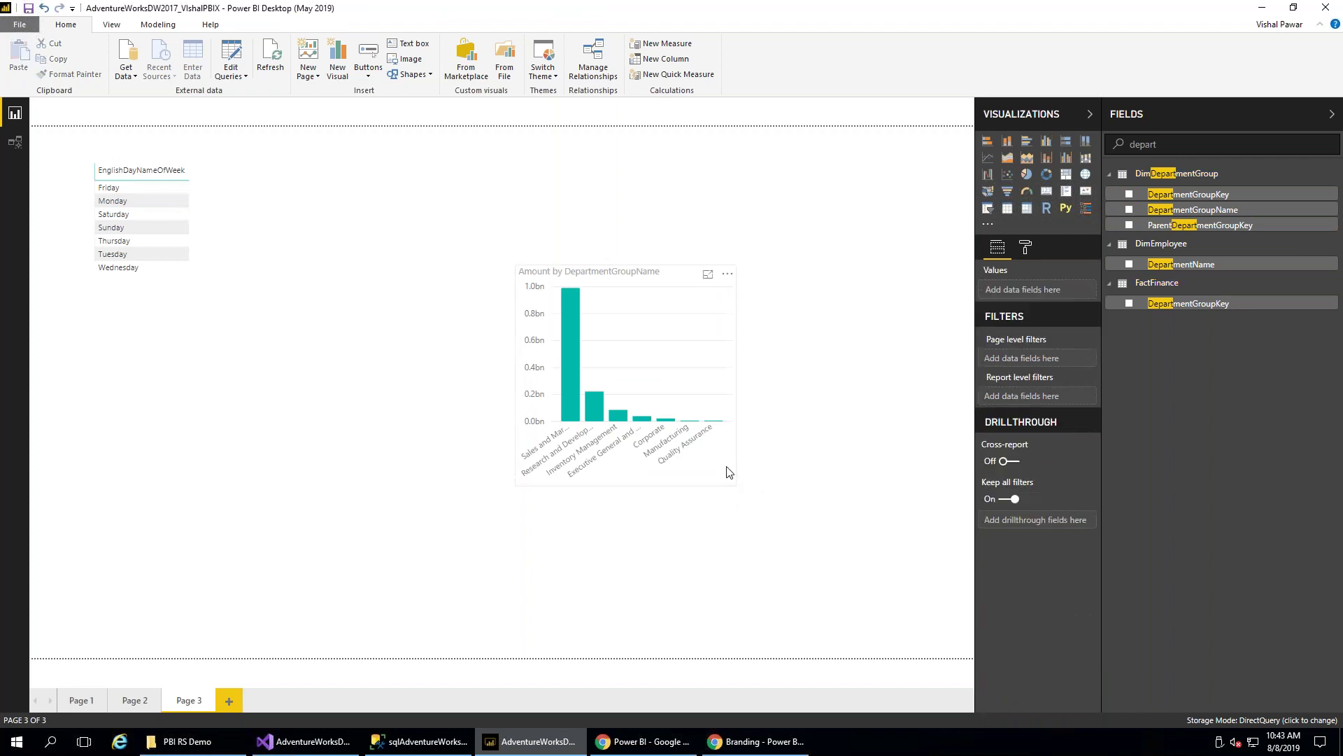
click(728, 473)
drag(735, 483, 1027, 515)
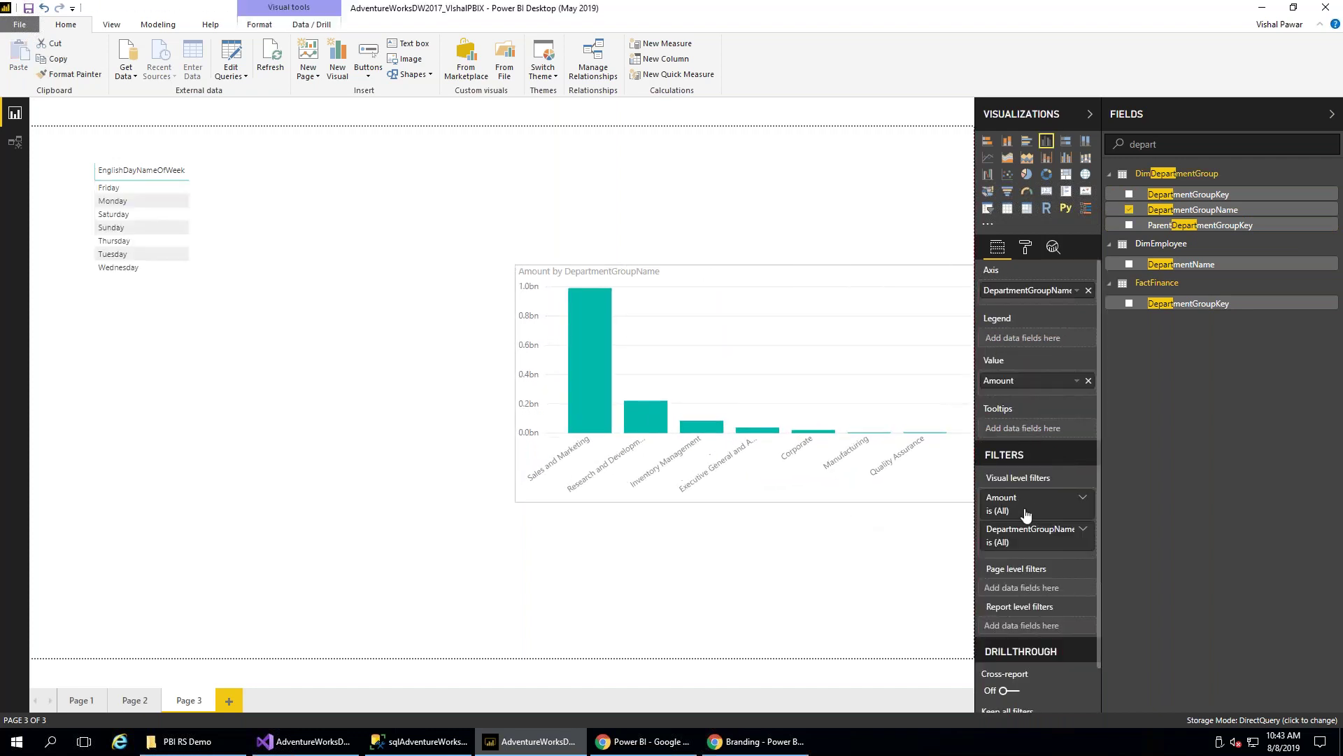
Move the Amount by DepartmentGroupName chart up and toward the page's center, beside the day-of-week table
drag(863, 312, 602, 246)
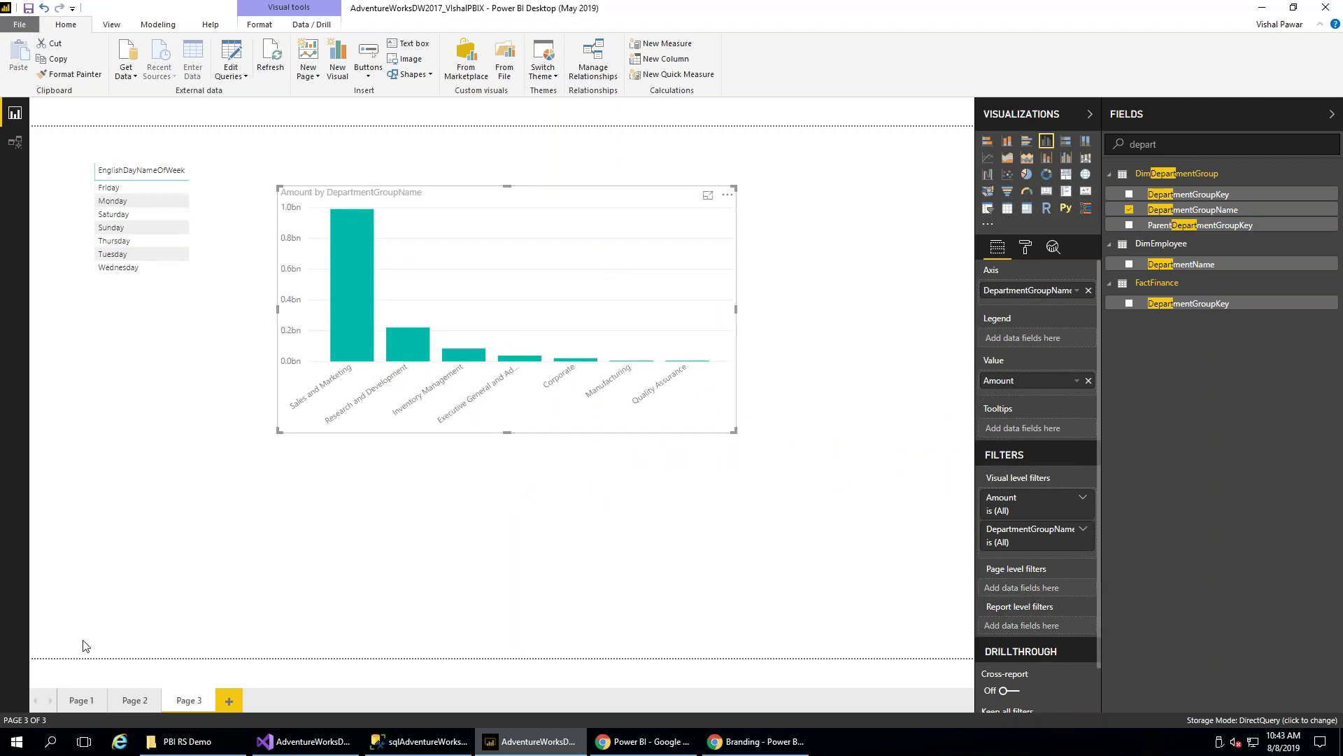
Test the ParentAccountKey slicer on Page 1 by filtering to 17 and clearing the selection
click(90, 690)
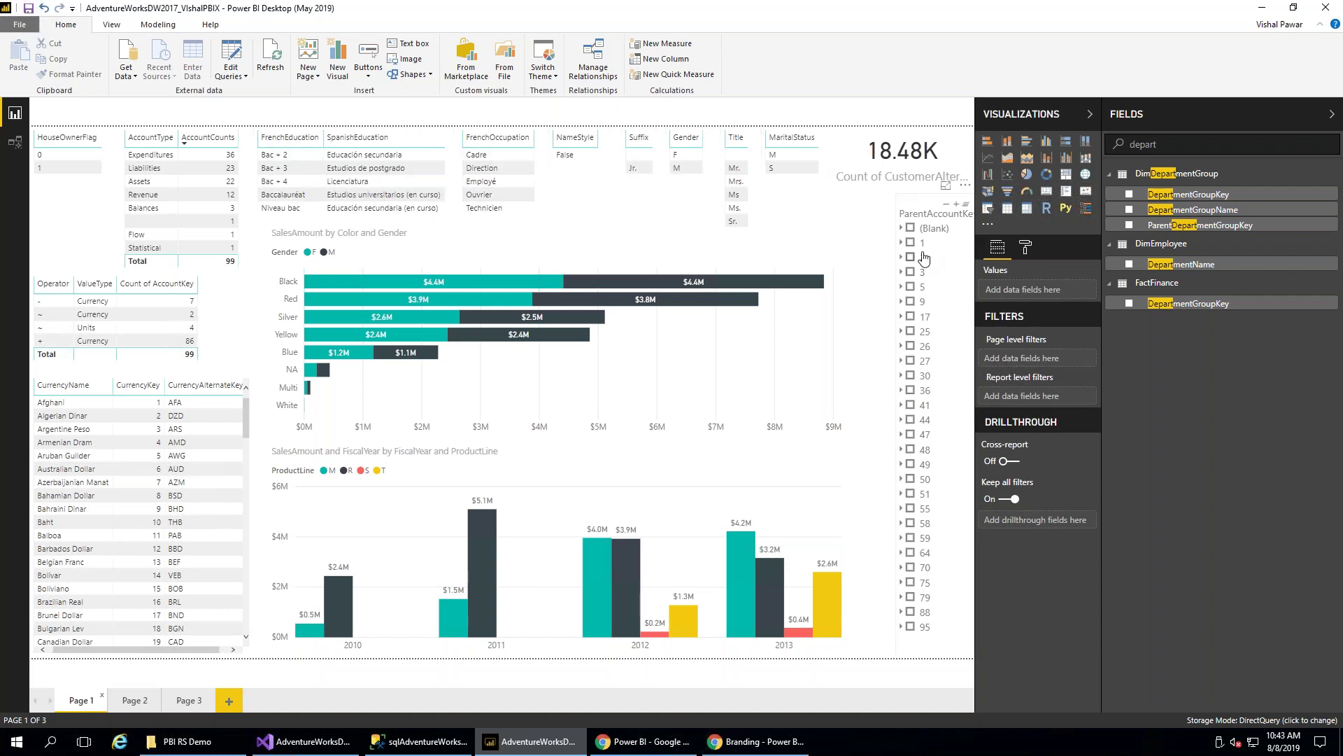
click(910, 317)
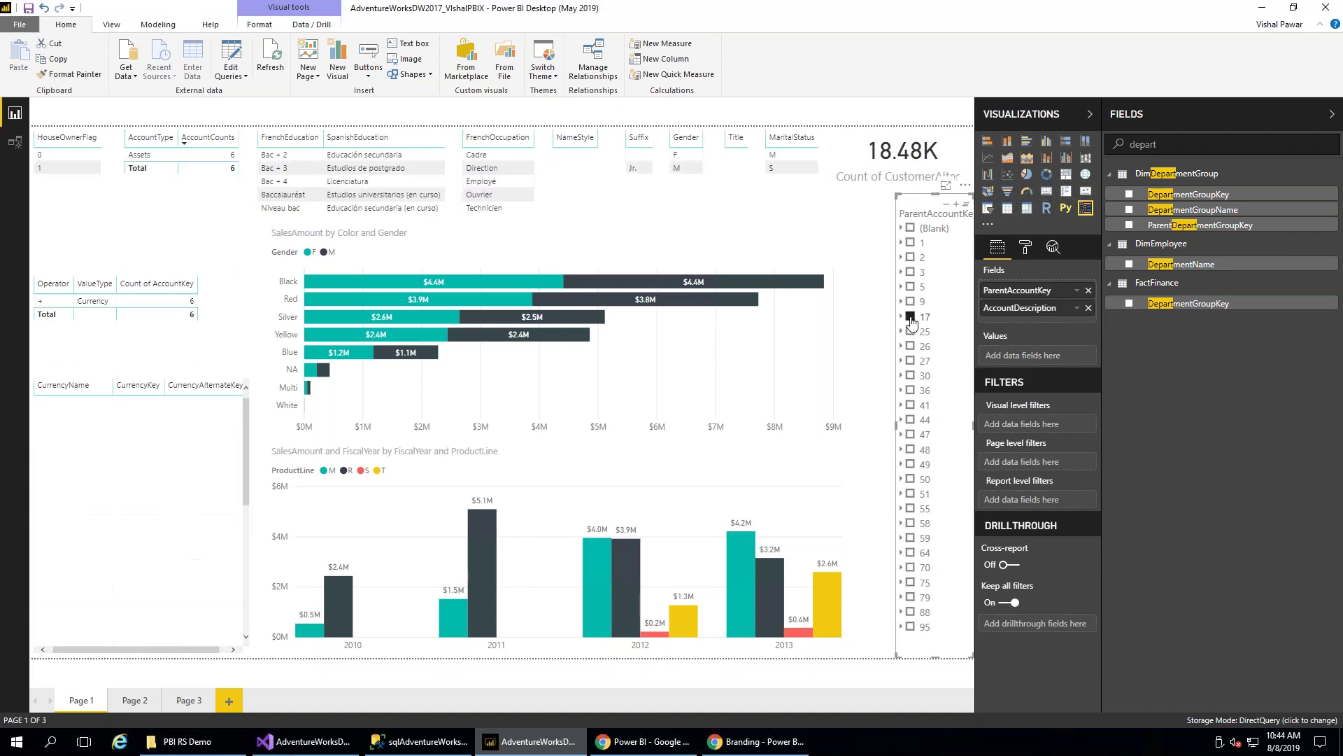
click(910, 318)
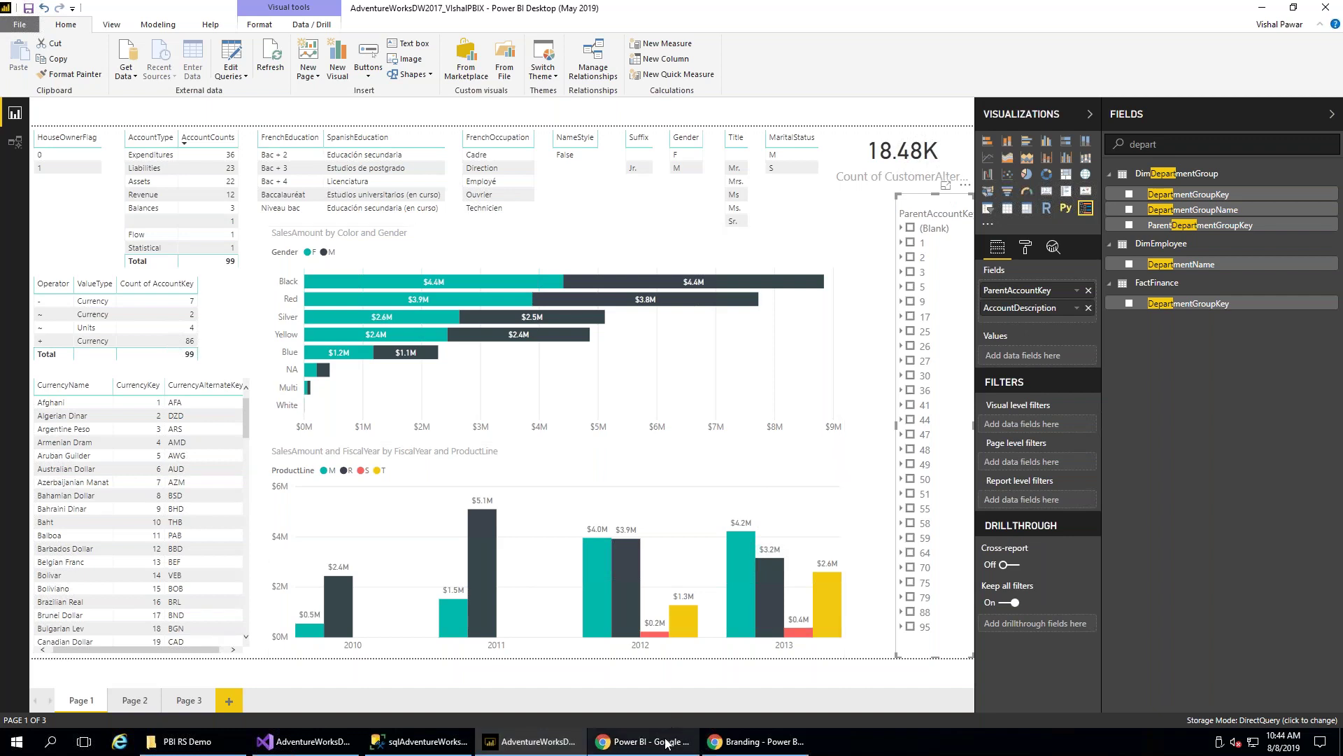
Switch to the report server portal in Chrome and load windows2016std/Reports to open the Home folder
click(759, 742)
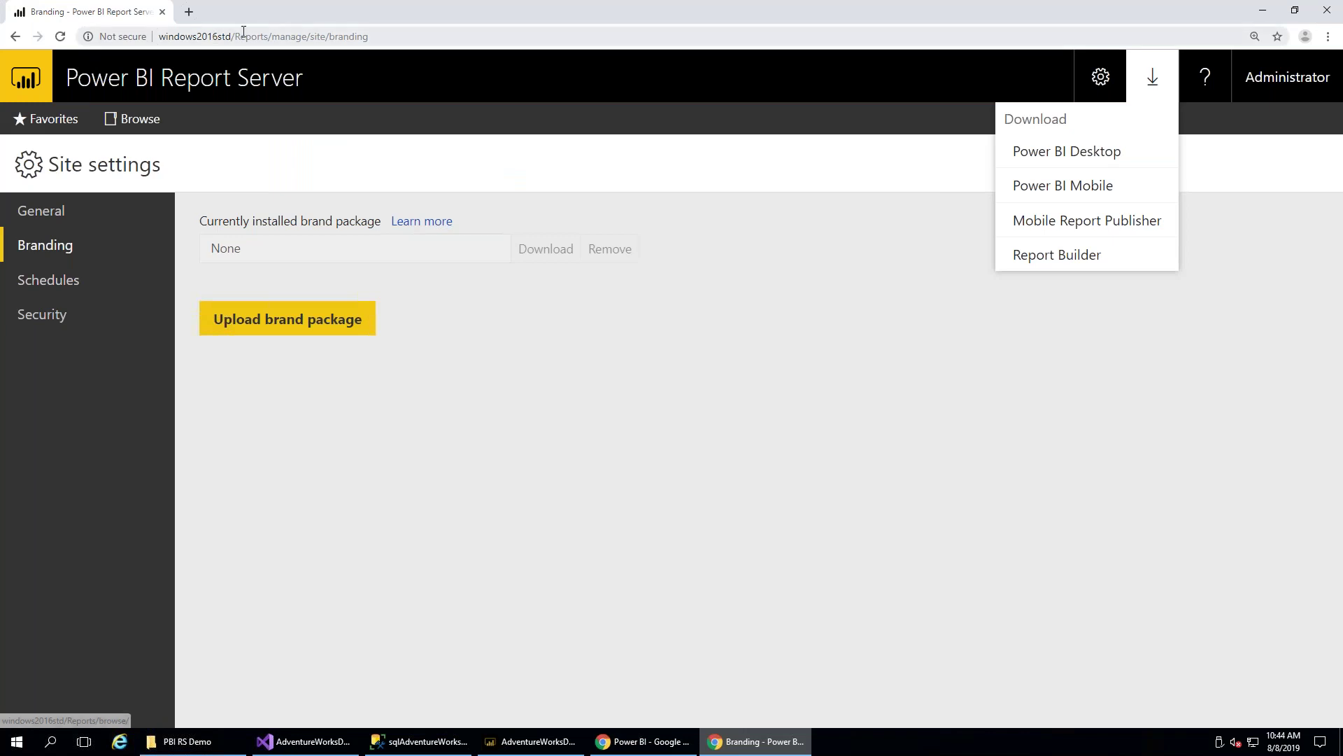
click(268, 37)
click(269, 37)
drag(267, 41, 491, 49)
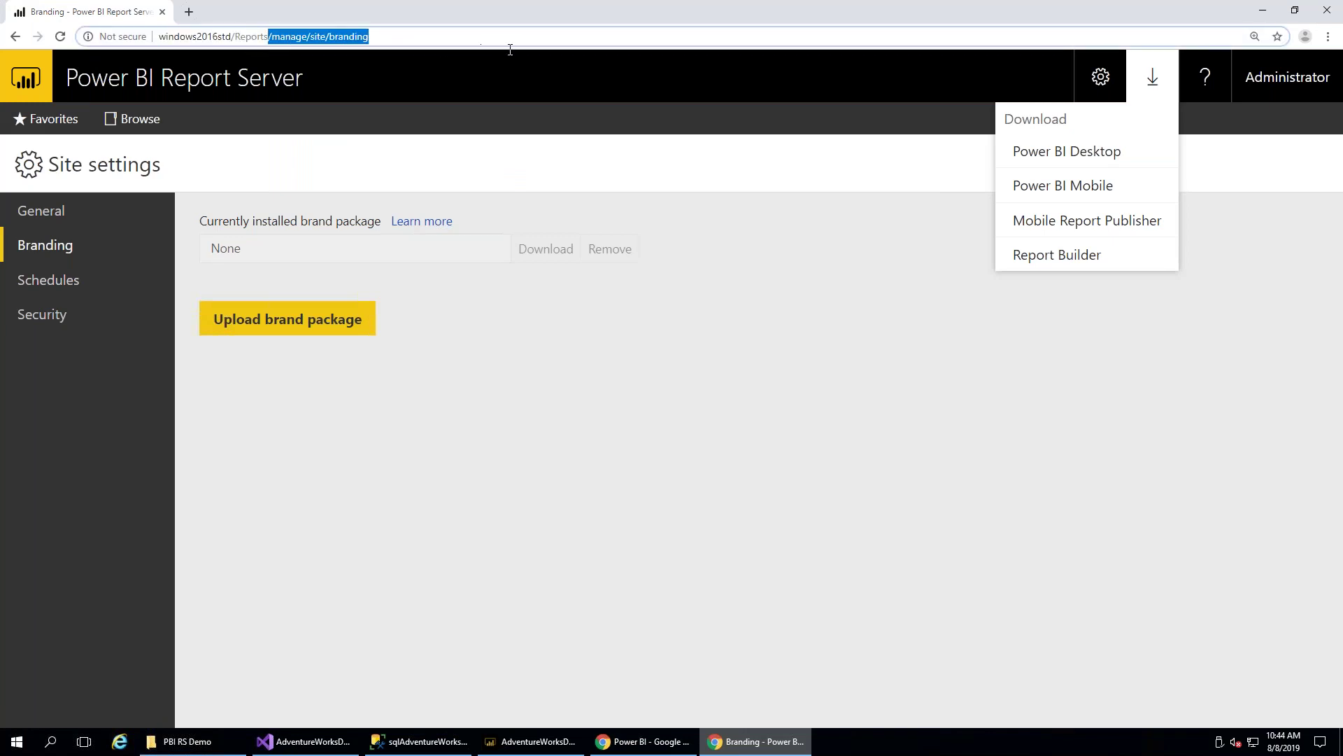
key(BackSpace)
key(Return)
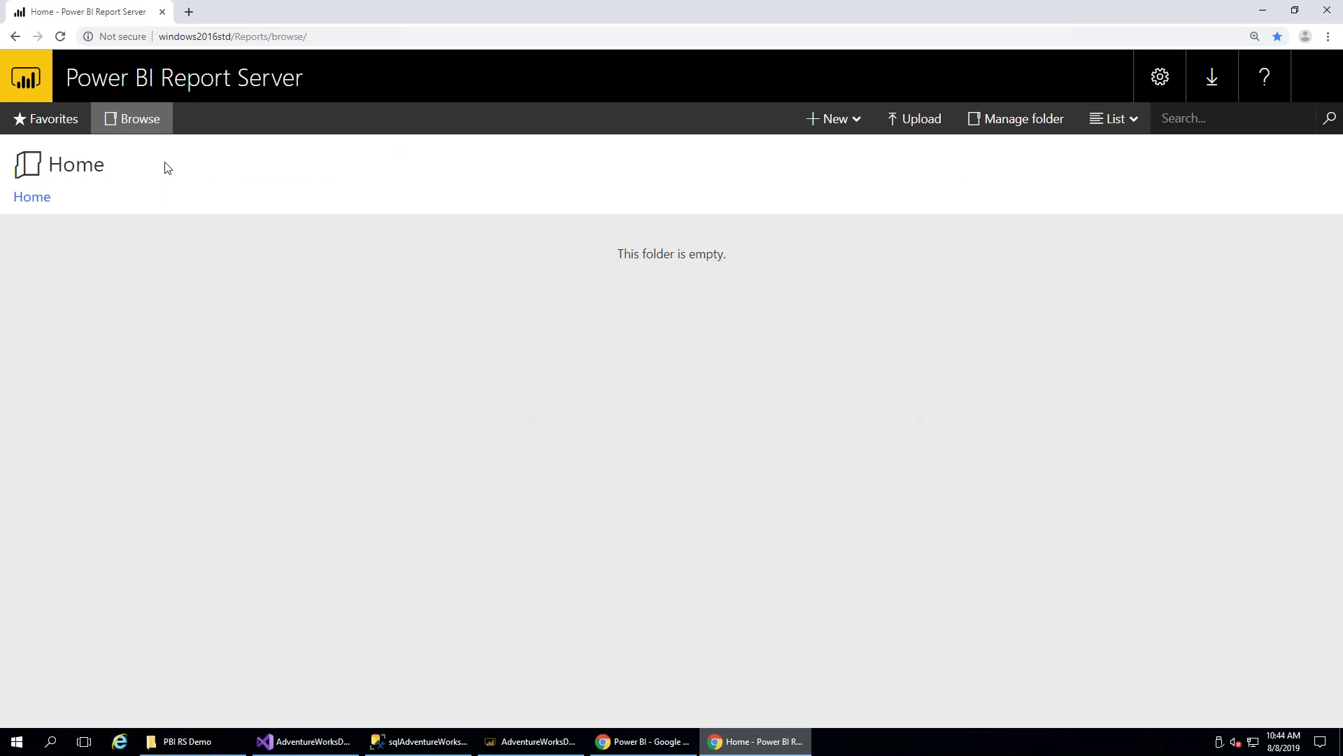
Create a folder named Test in the Home folder and open it
click(849, 125)
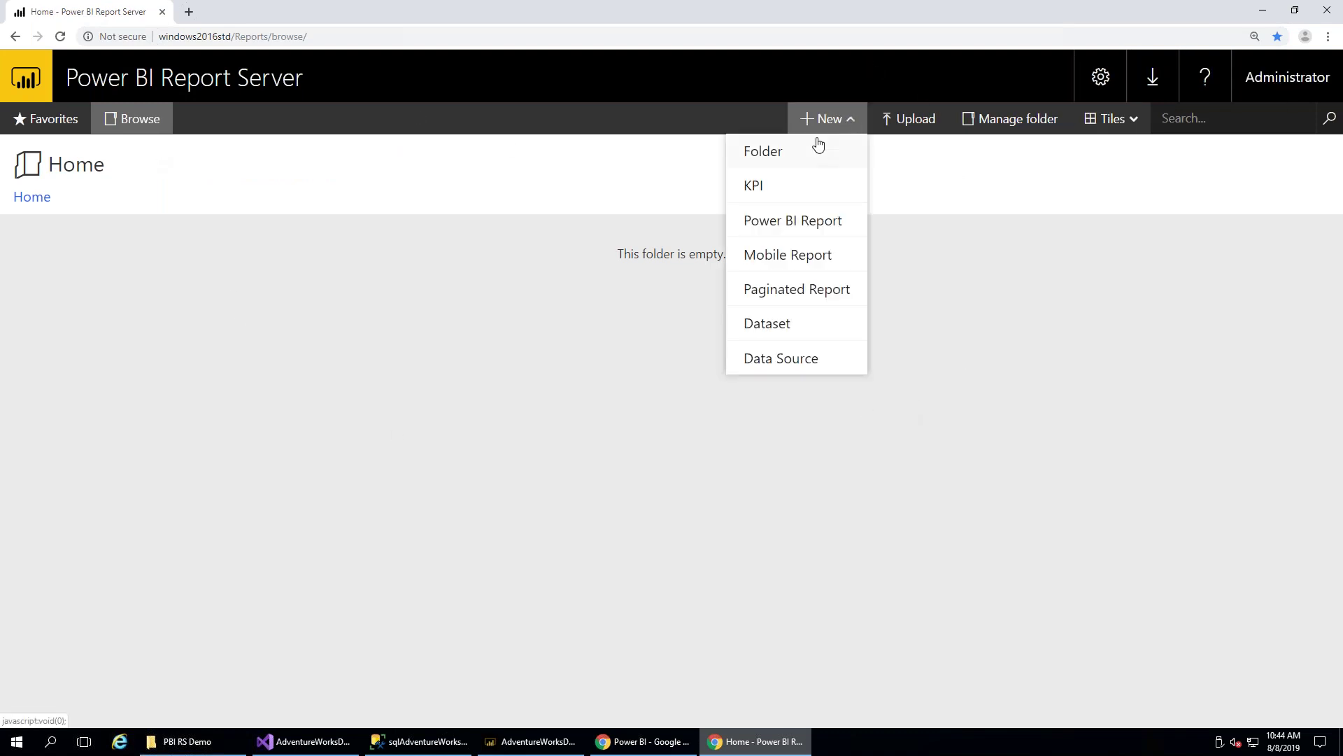
click(805, 147)
text(Test)
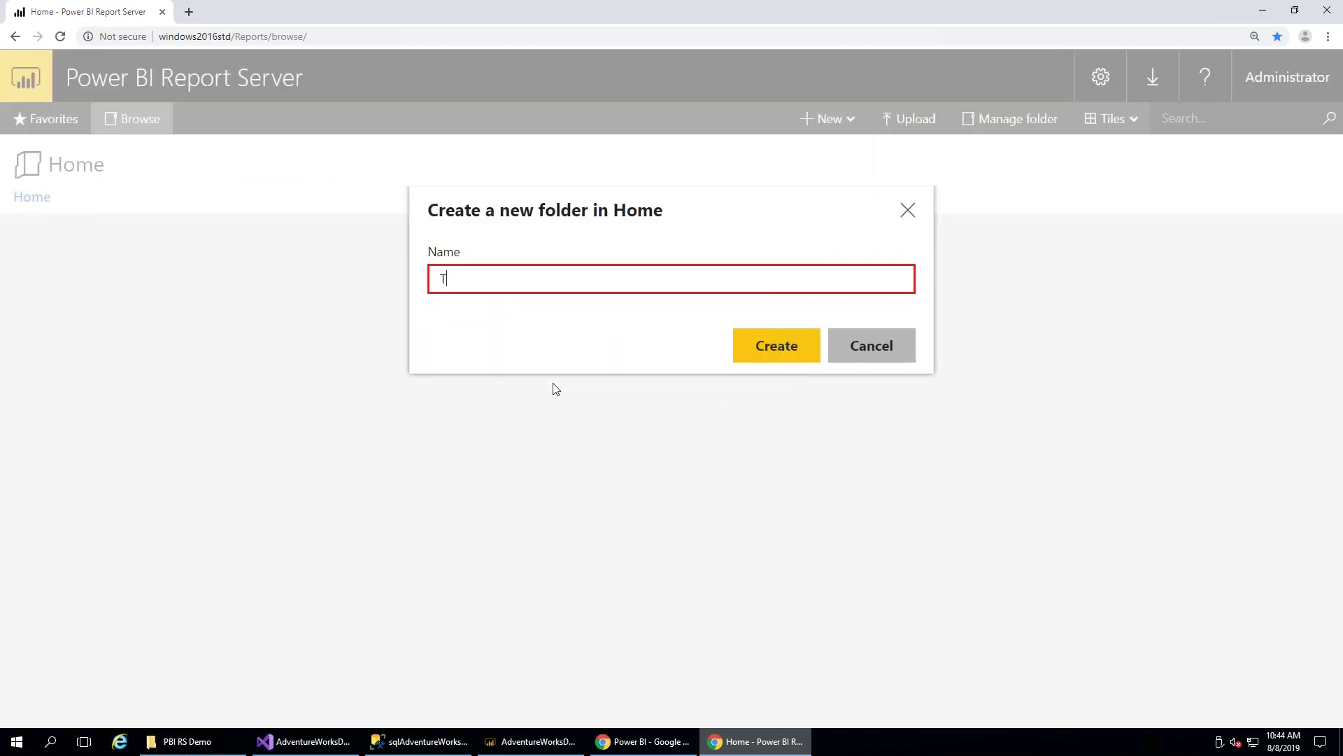
click(771, 345)
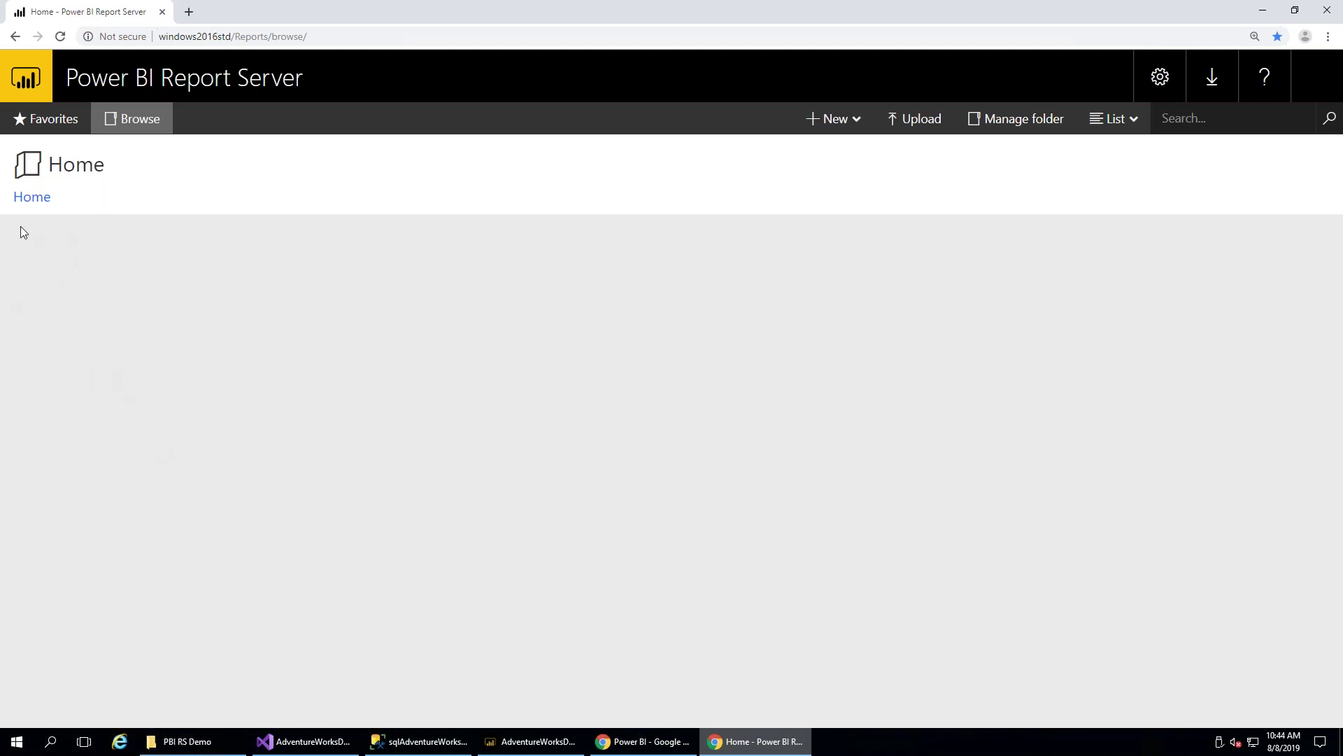
click(31, 198)
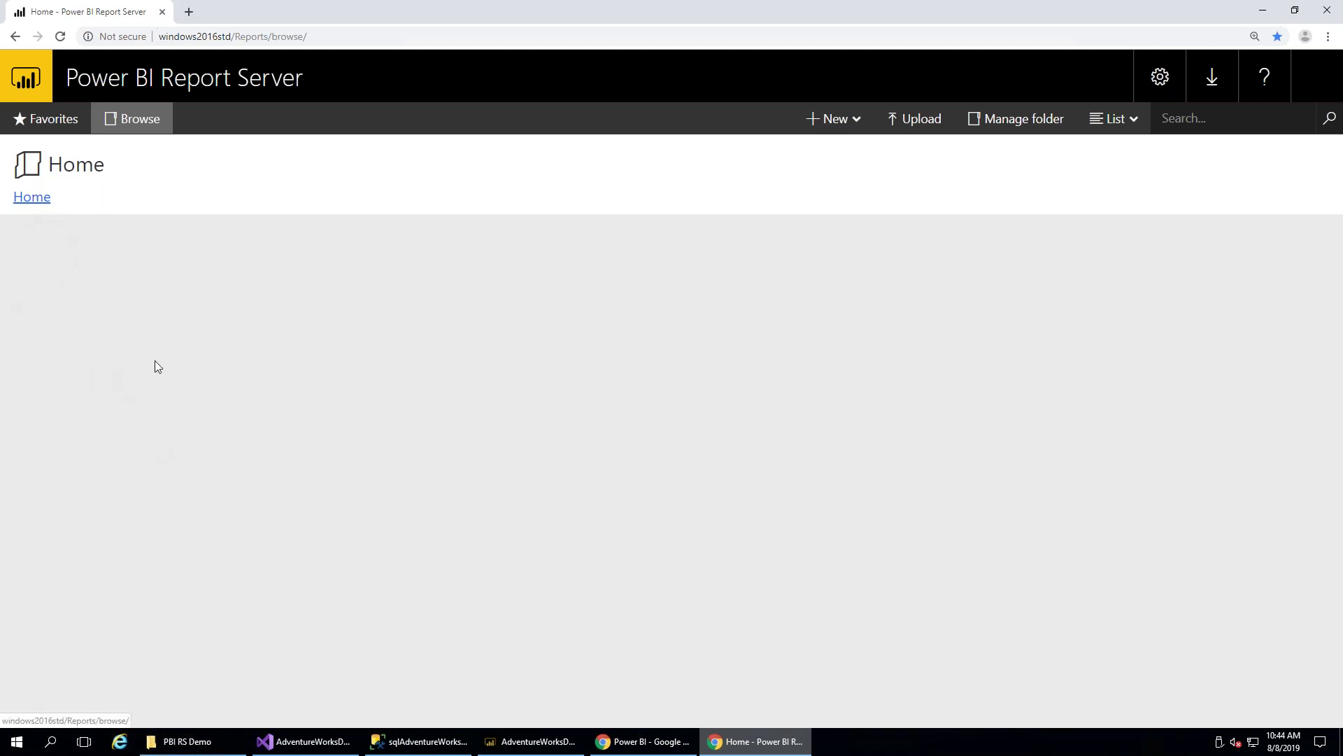
click(389, 37)
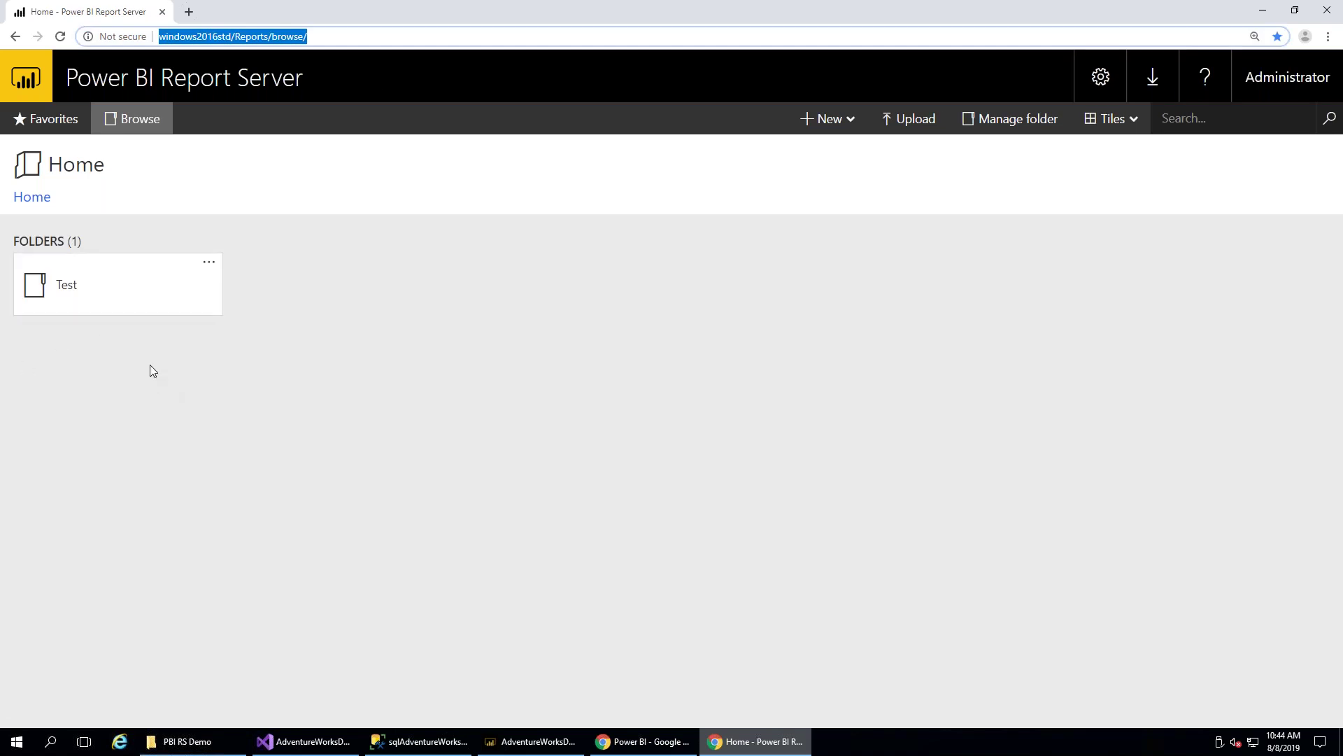
click(162, 315)
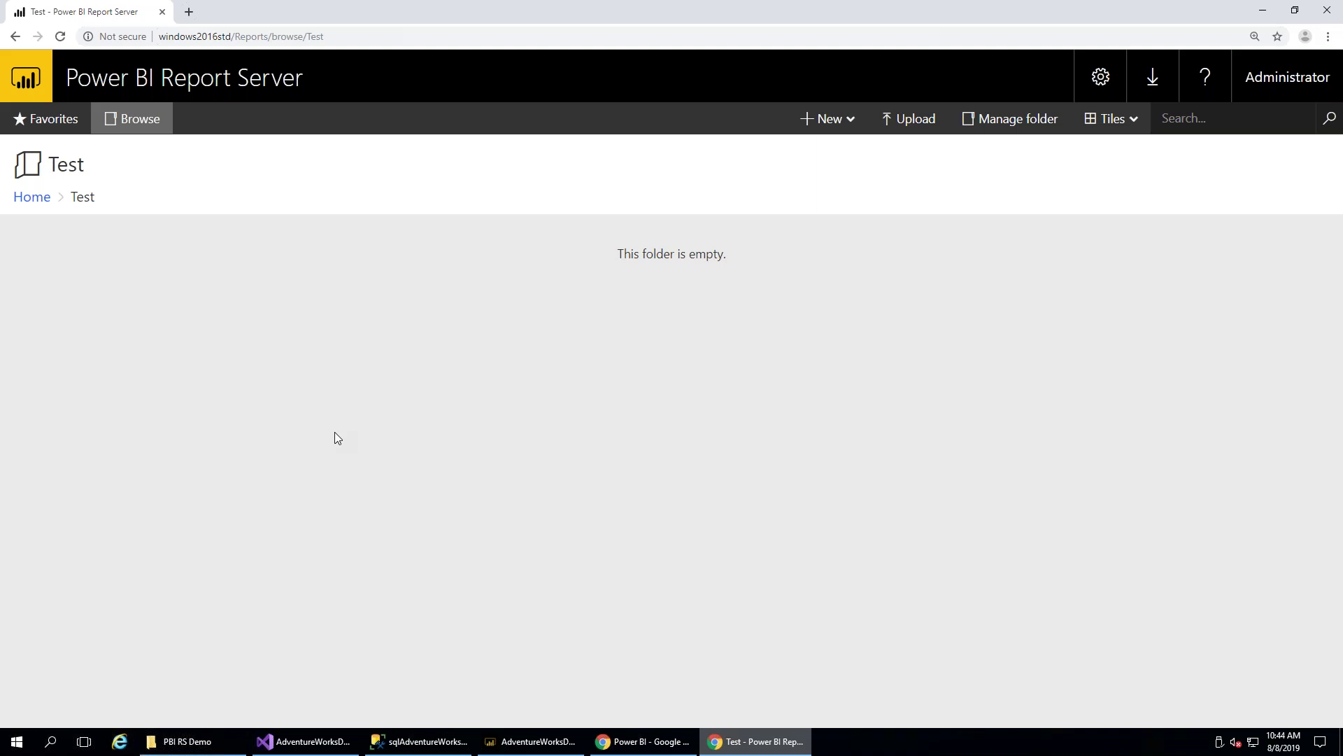
click(514, 732)
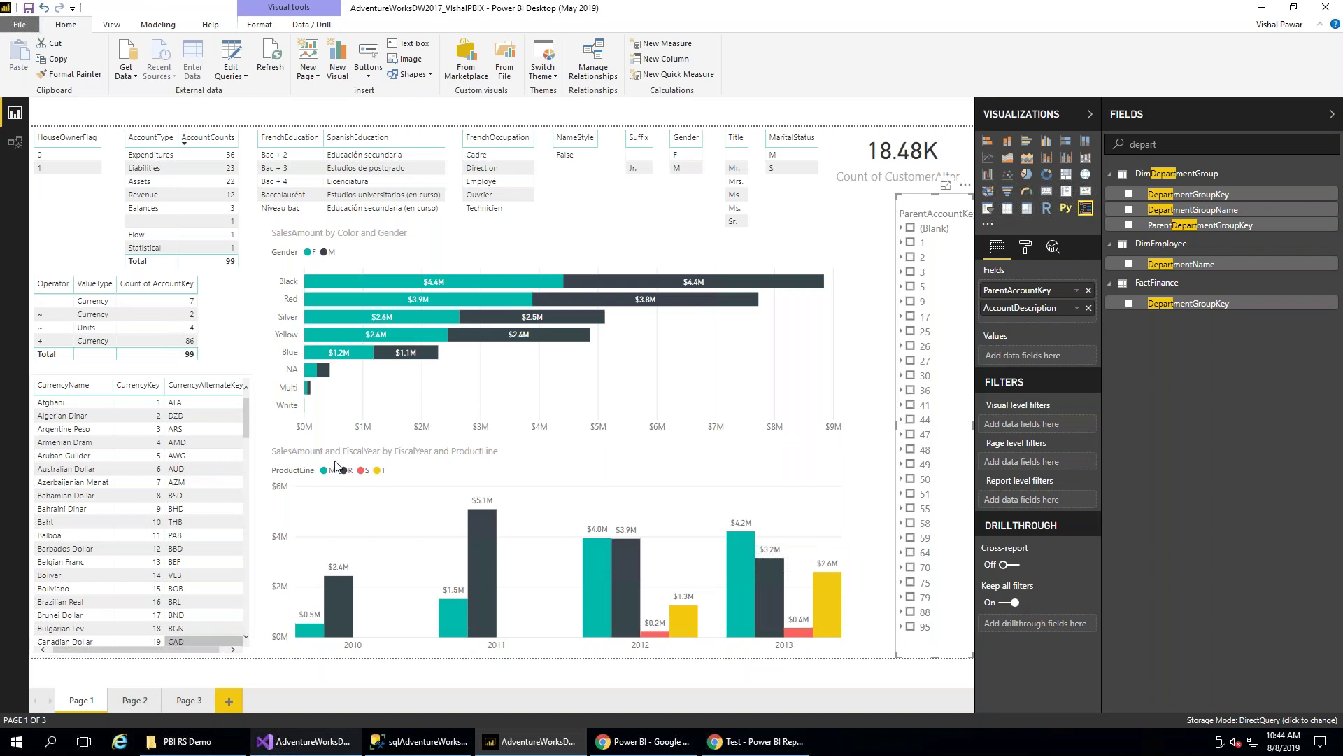
click(23, 24)
mouse_move(72, 148)
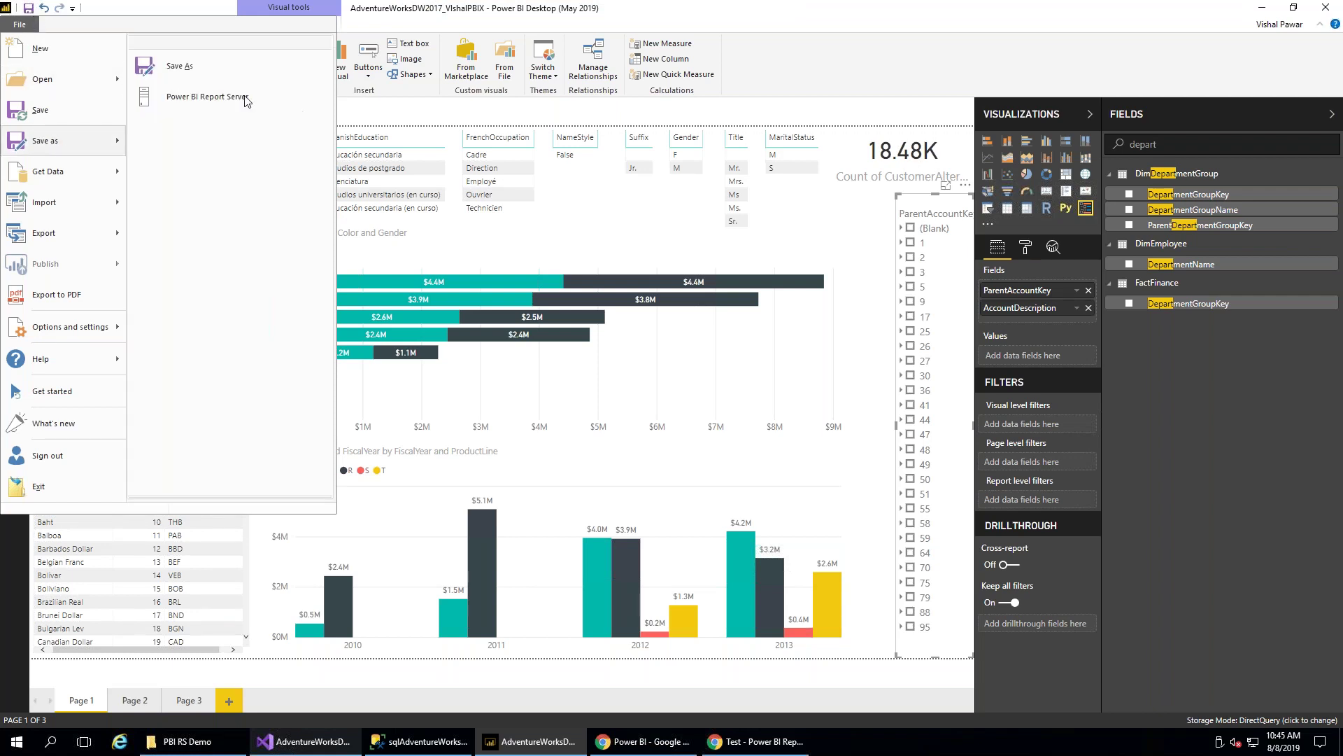
click(213, 98)
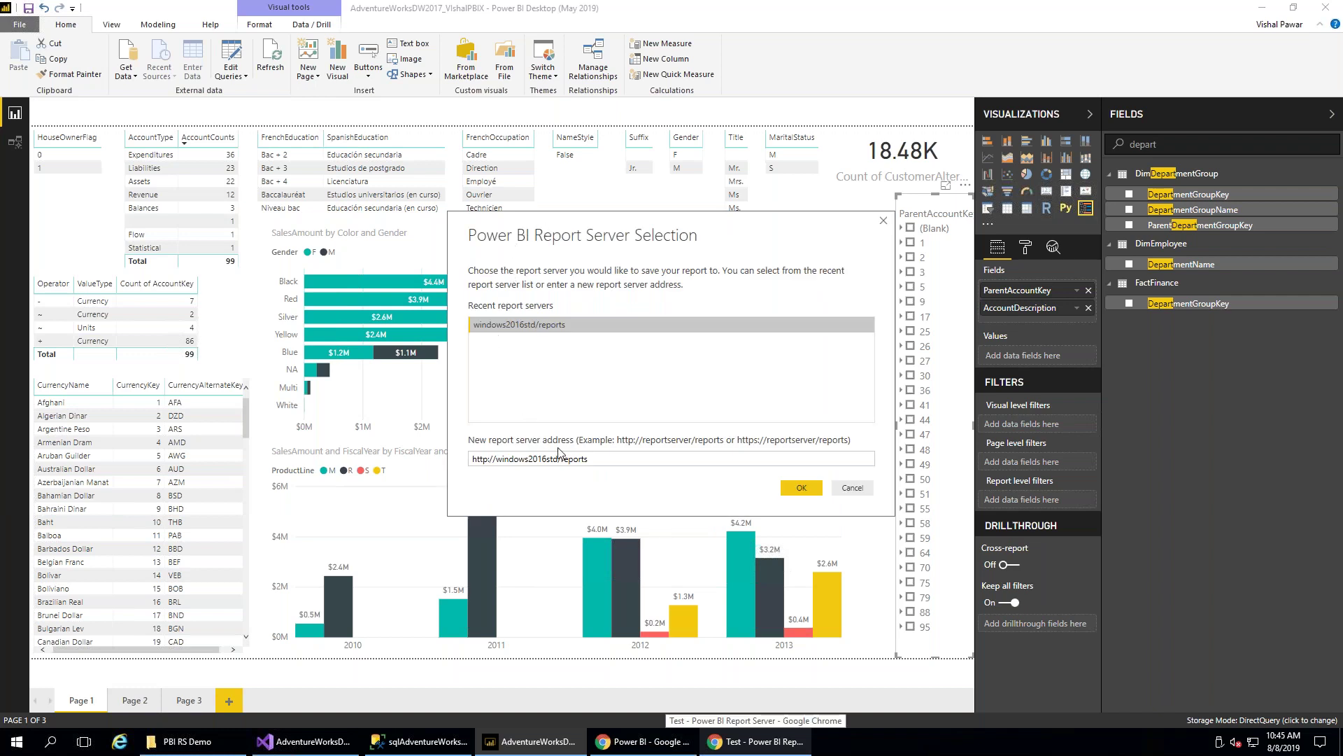
click(759, 743)
click(278, 39)
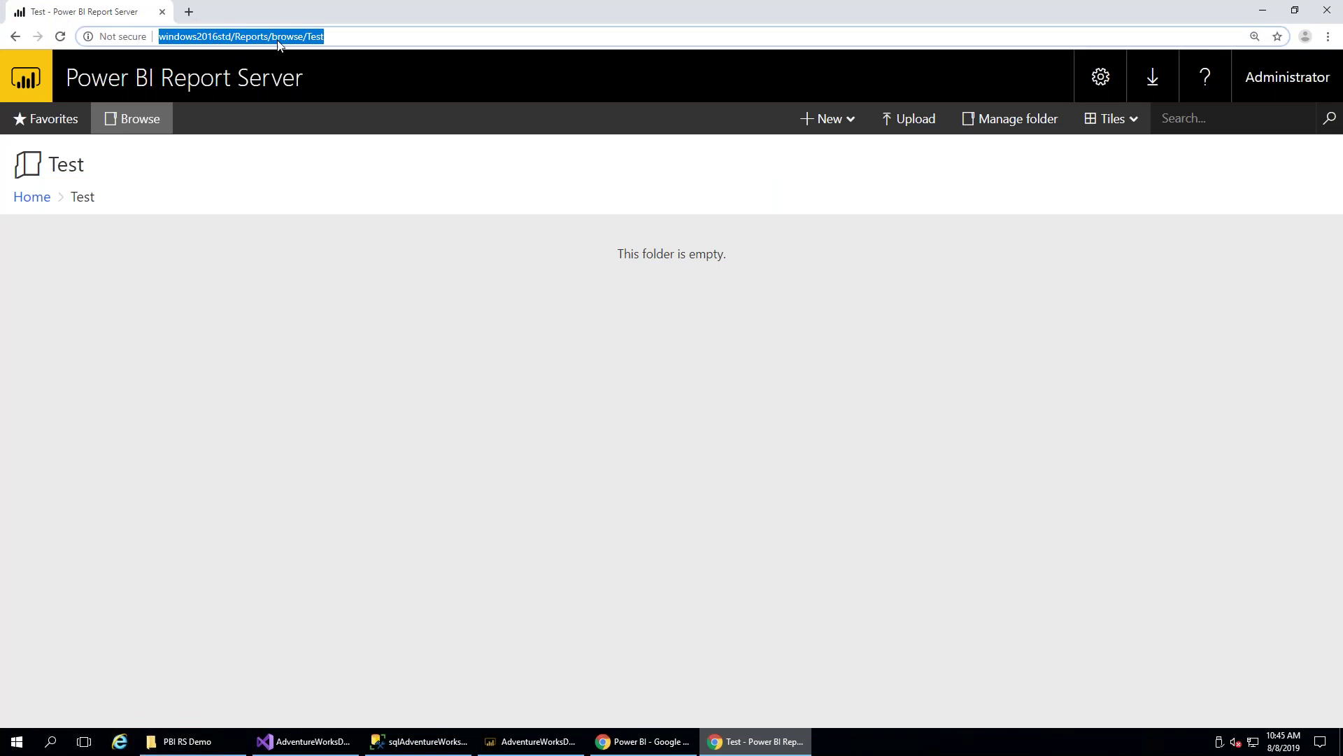
drag(272, 37, 98, 56)
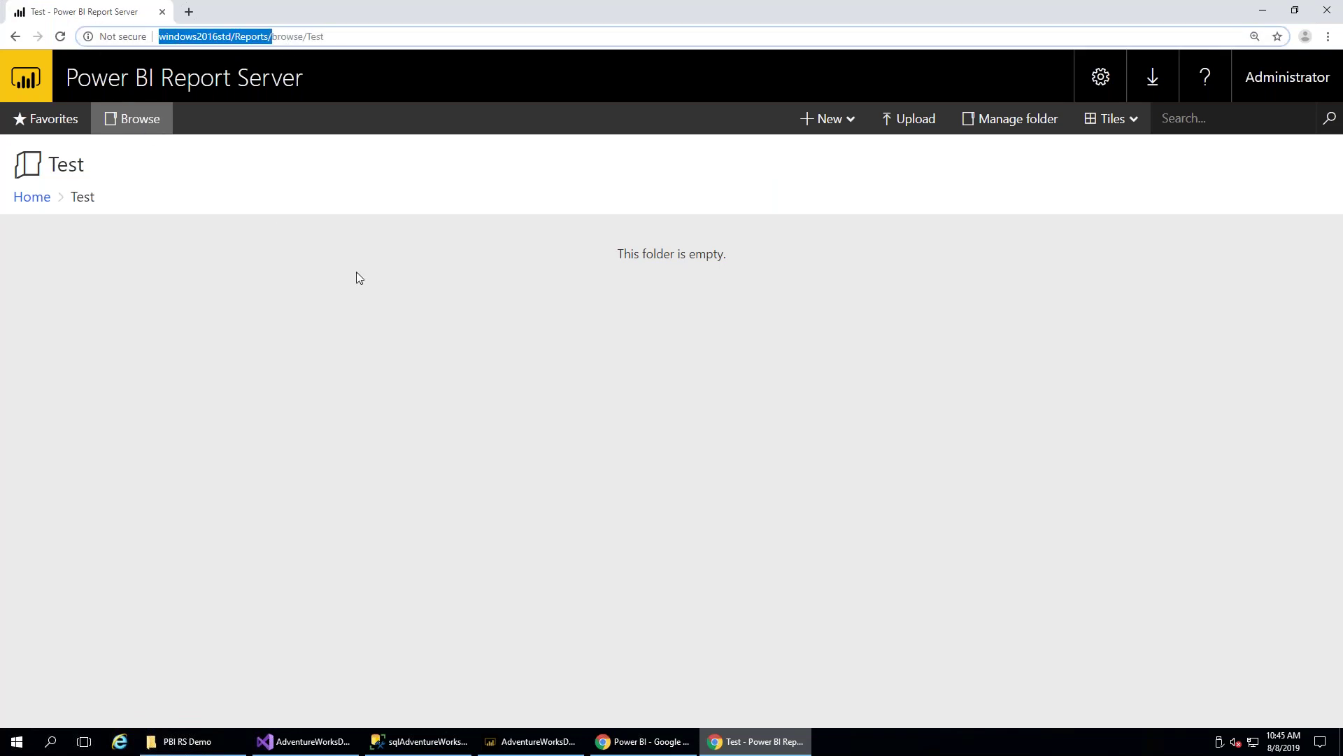
key(alt+Tab)
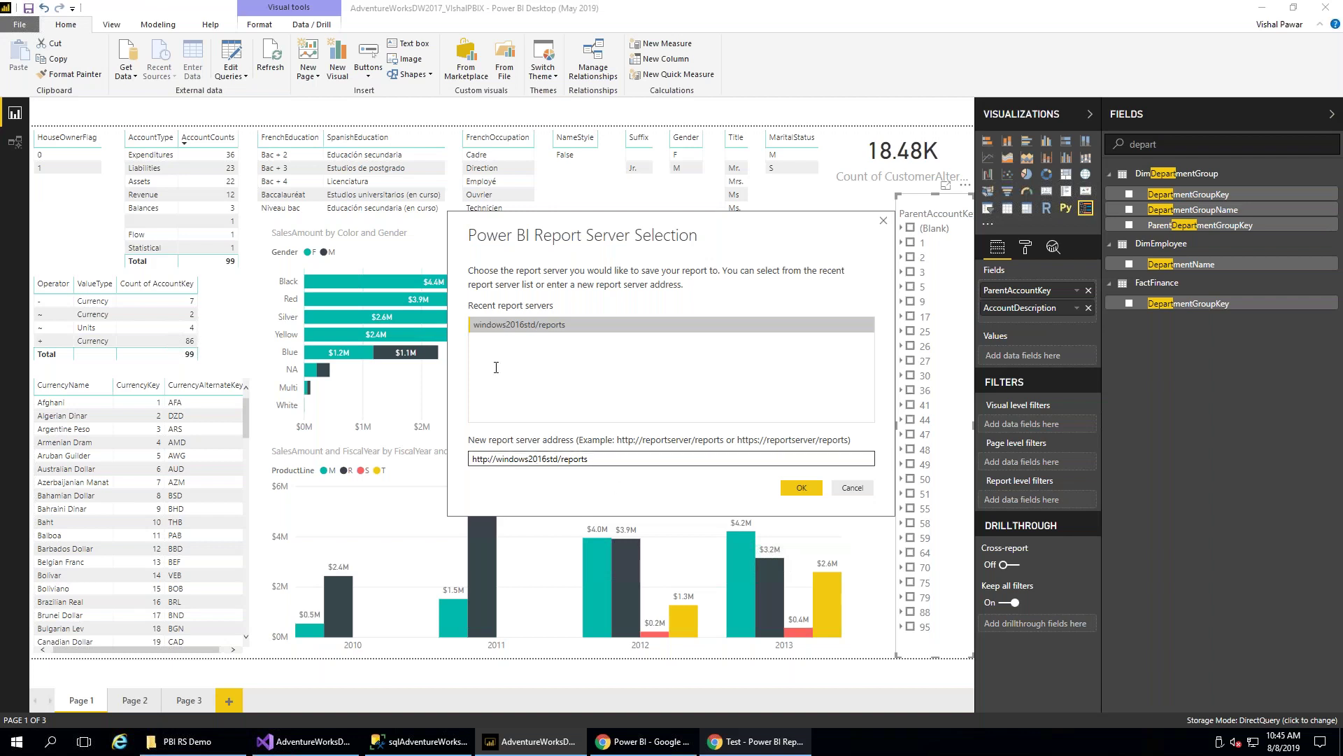
click(802, 488)
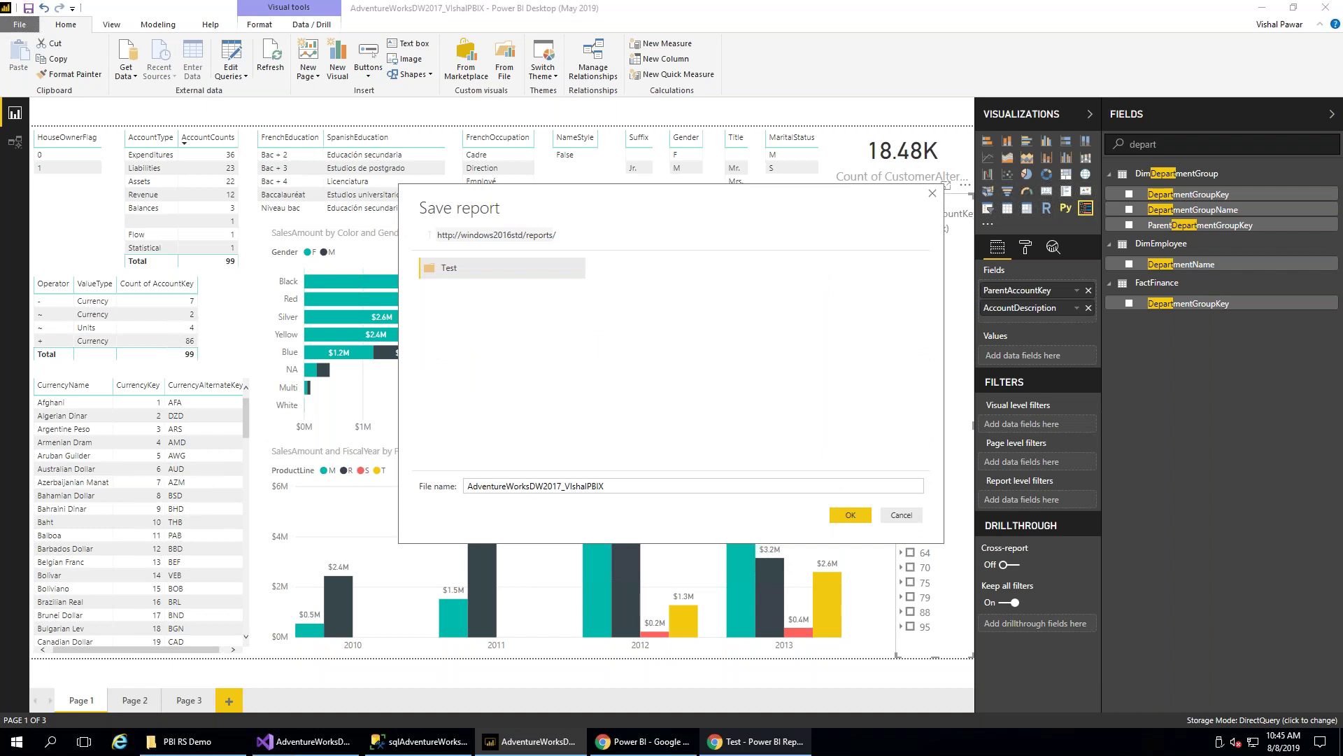
Save the report into the Test folder on the report server under its existing file name
click(490, 273)
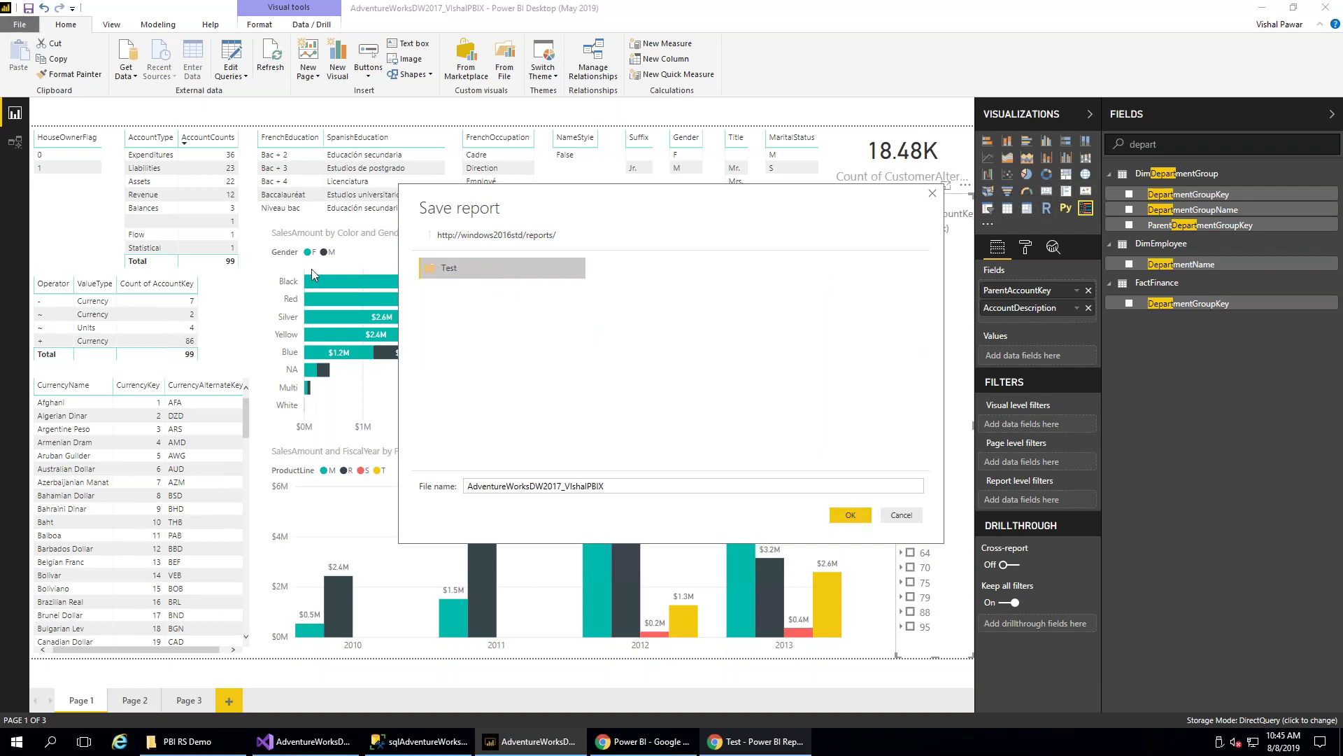
double_click(447, 270)
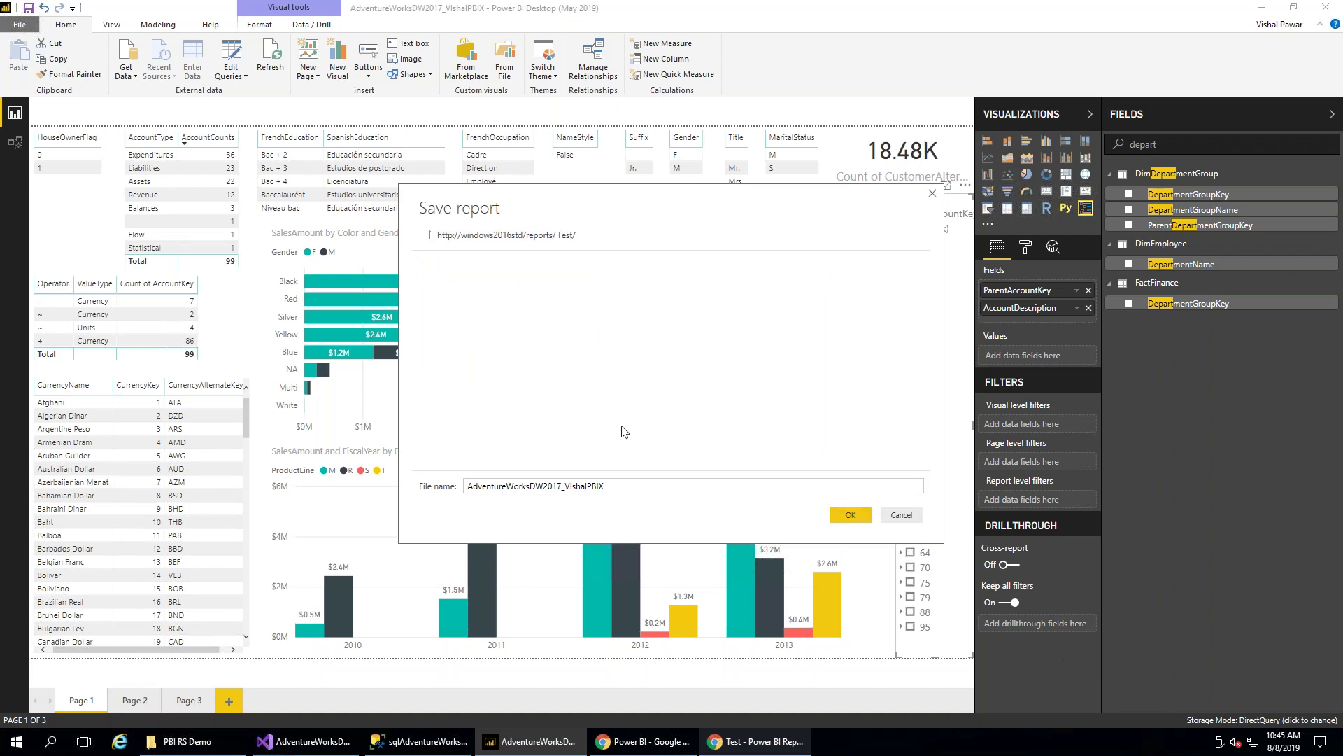
click(850, 516)
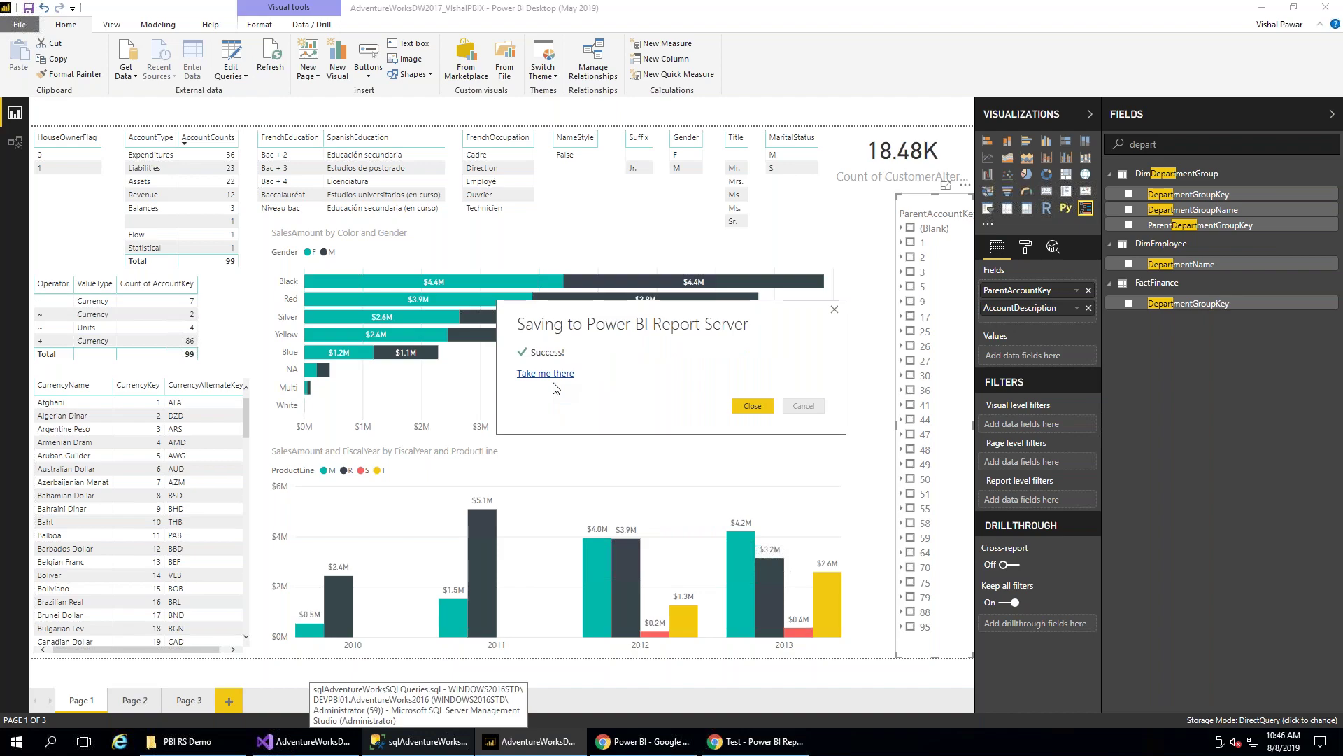
Switch to the portal in Chrome, reload the Test folder and view the published AdventureWorks report with its Filters pane expanded
click(755, 741)
click(363, 36)
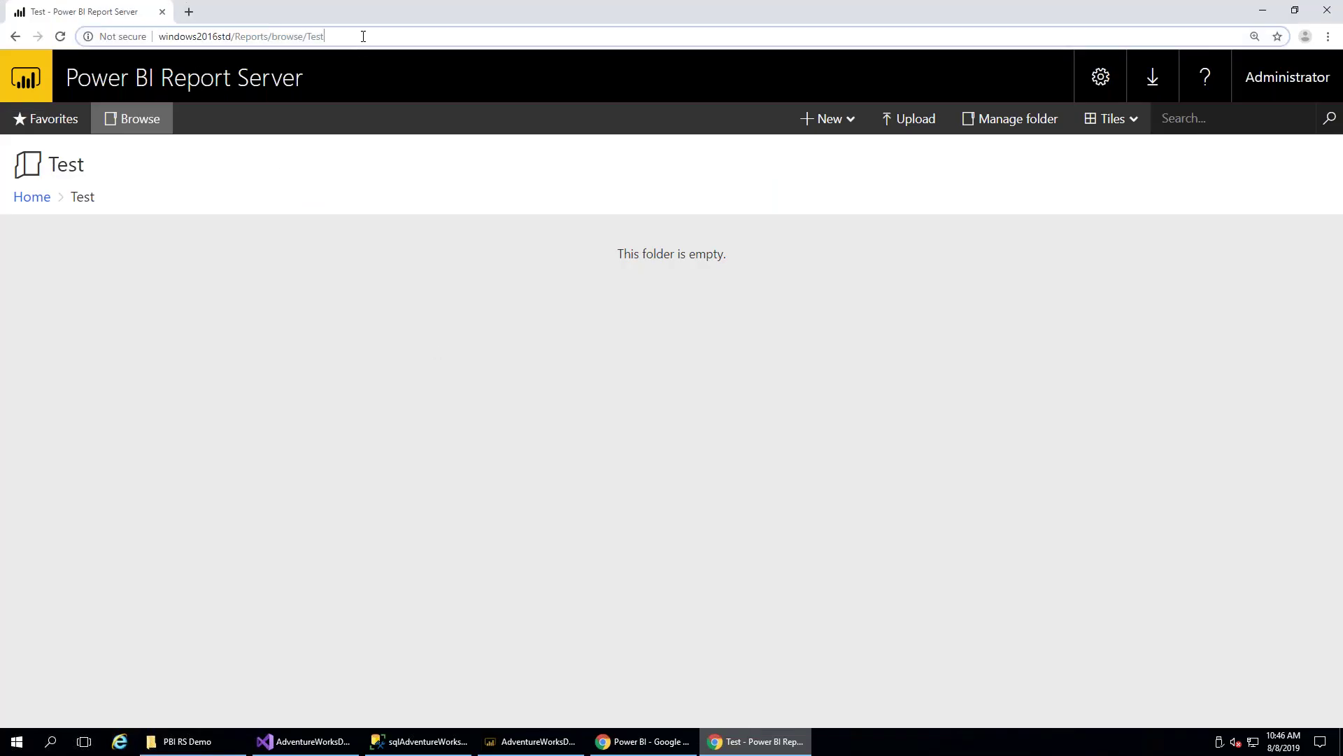
key(Return)
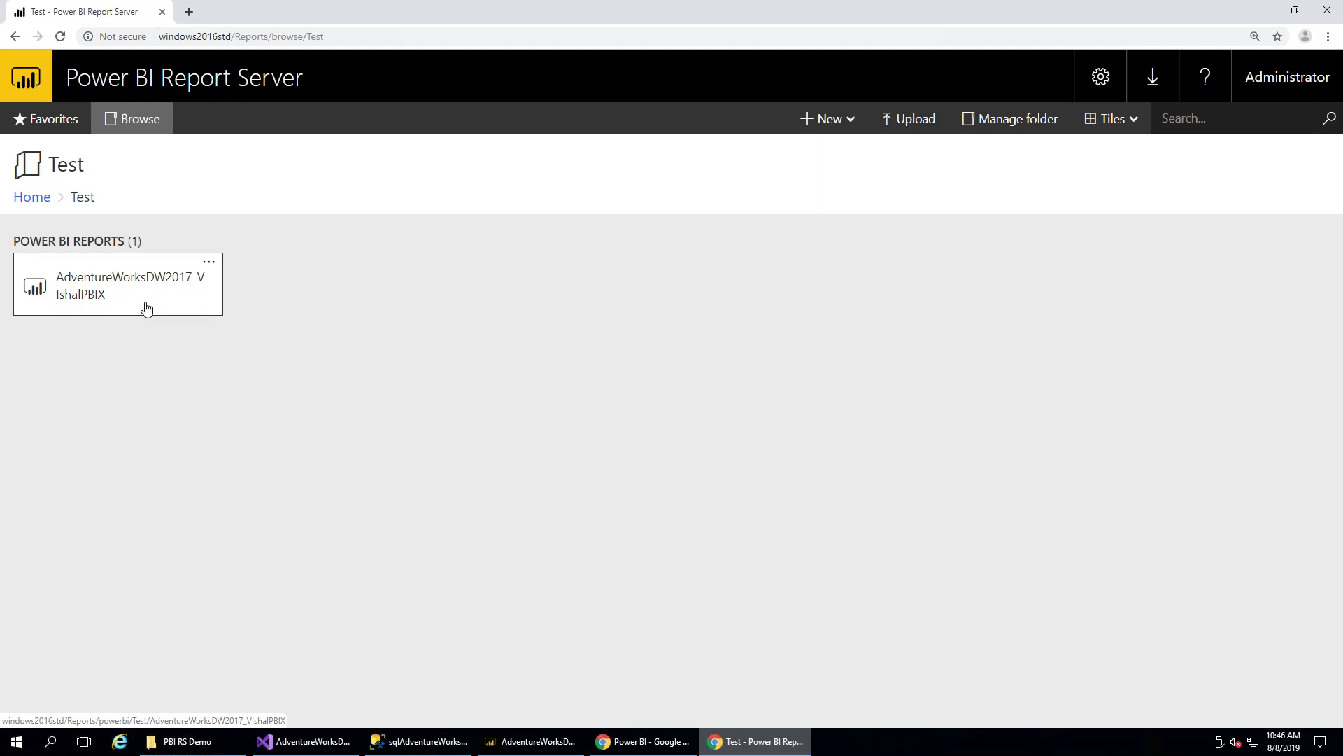
click(178, 309)
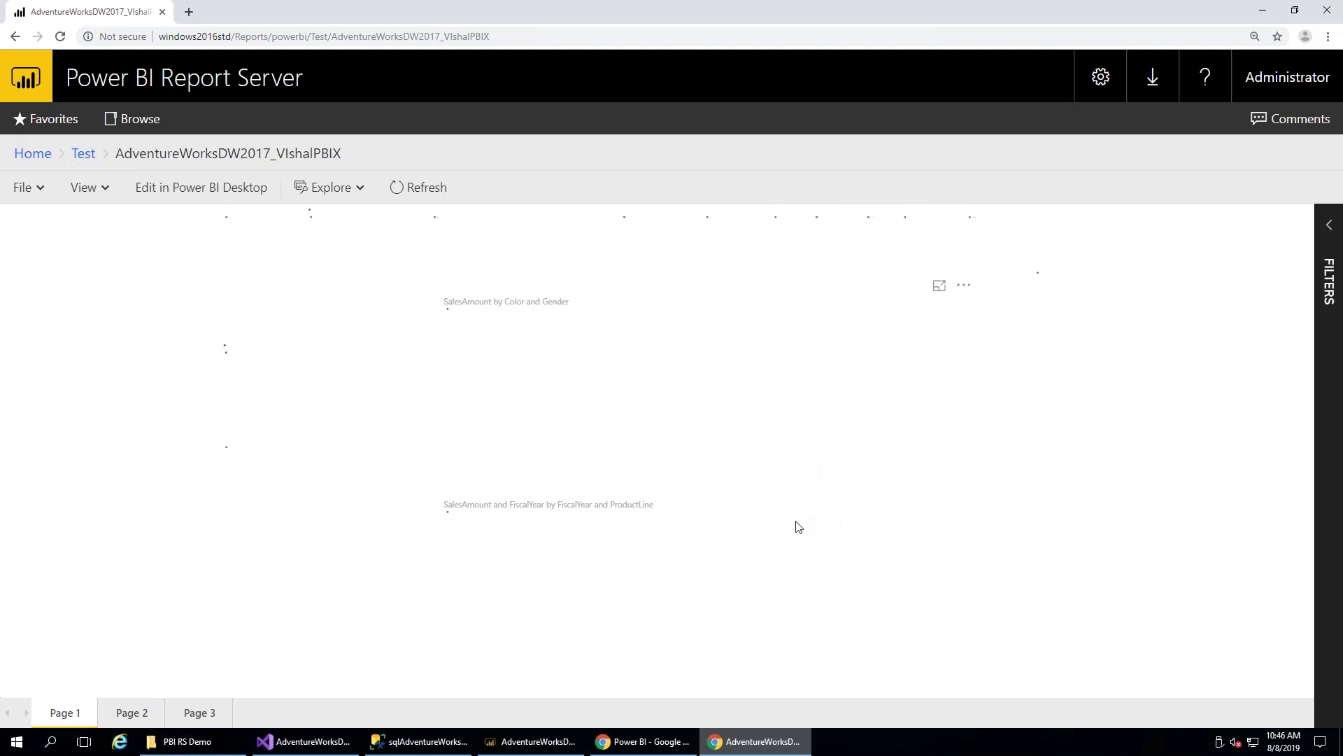
click(1329, 225)
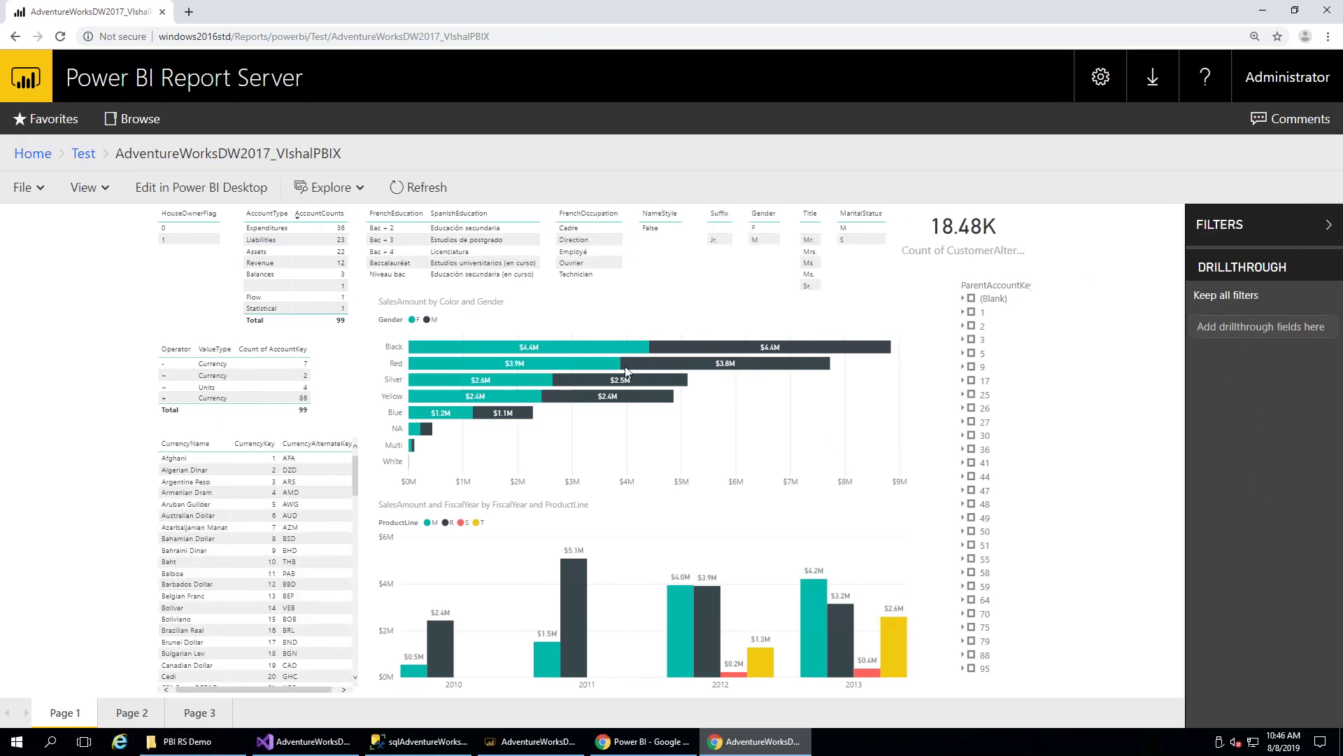
click(466, 44)
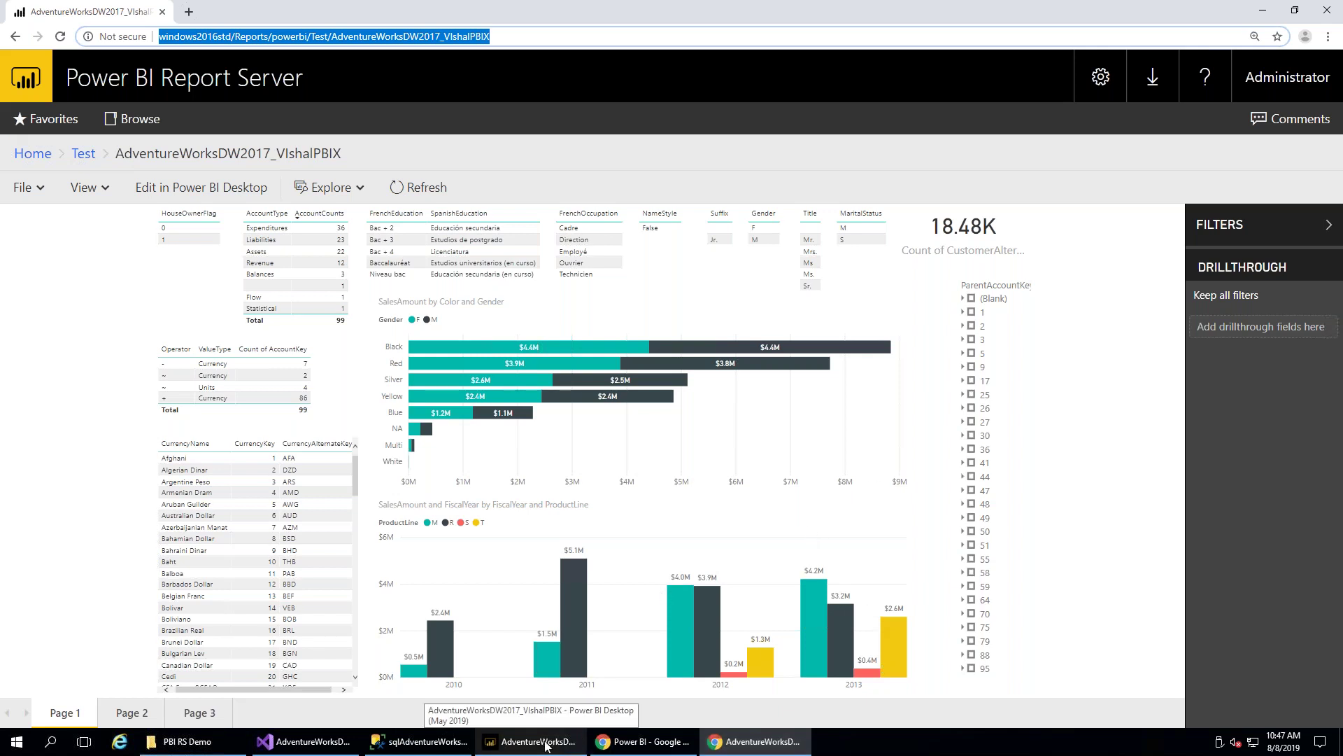
click(198, 745)
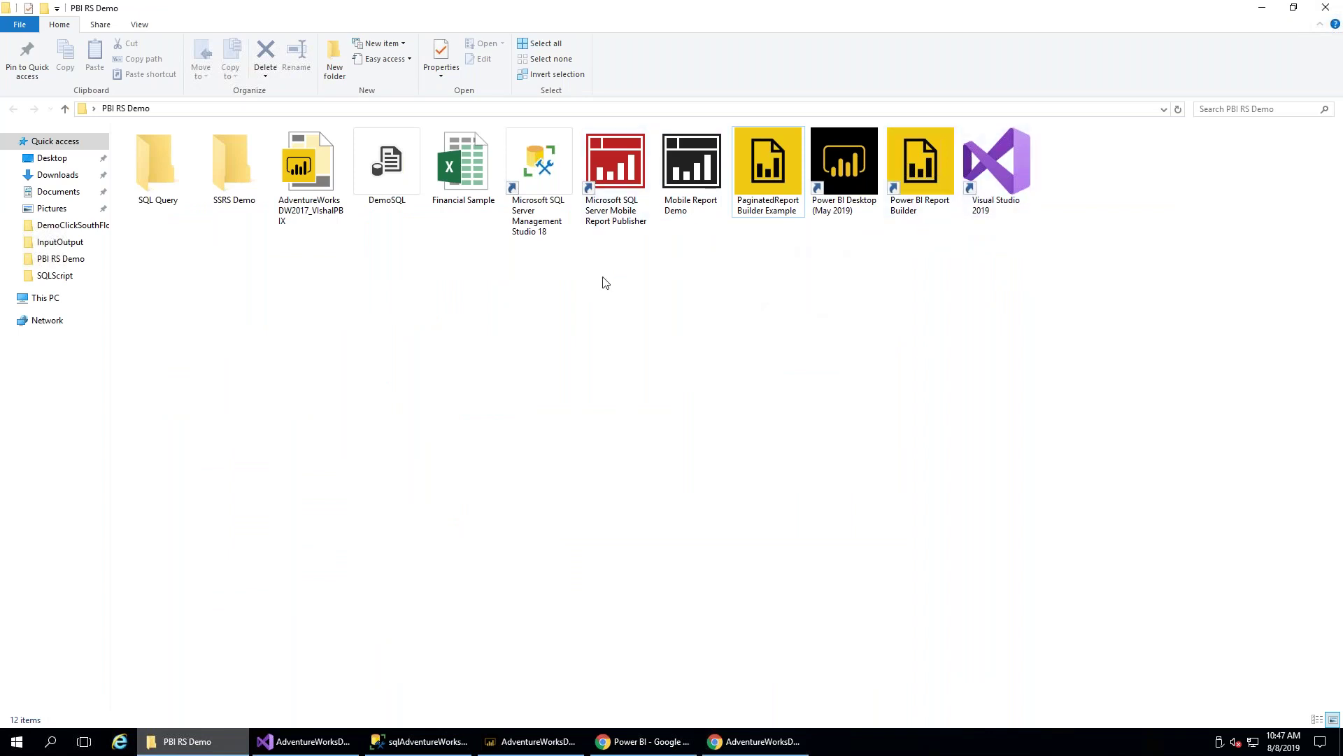
click(234, 164)
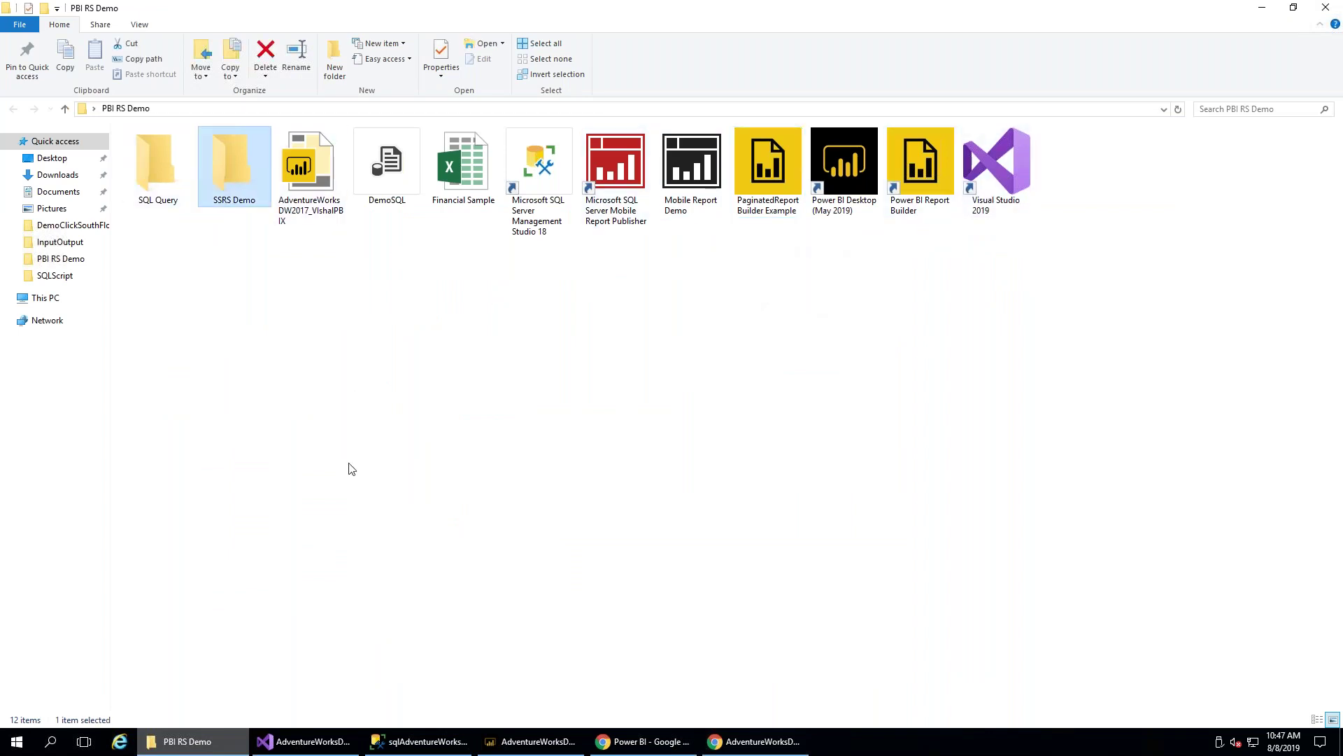
click(350, 483)
Switch to Visual Studio, add a "Publish This" text box between the report name and execution time, and preview the SalesByYearAndTerritory report
click(313, 743)
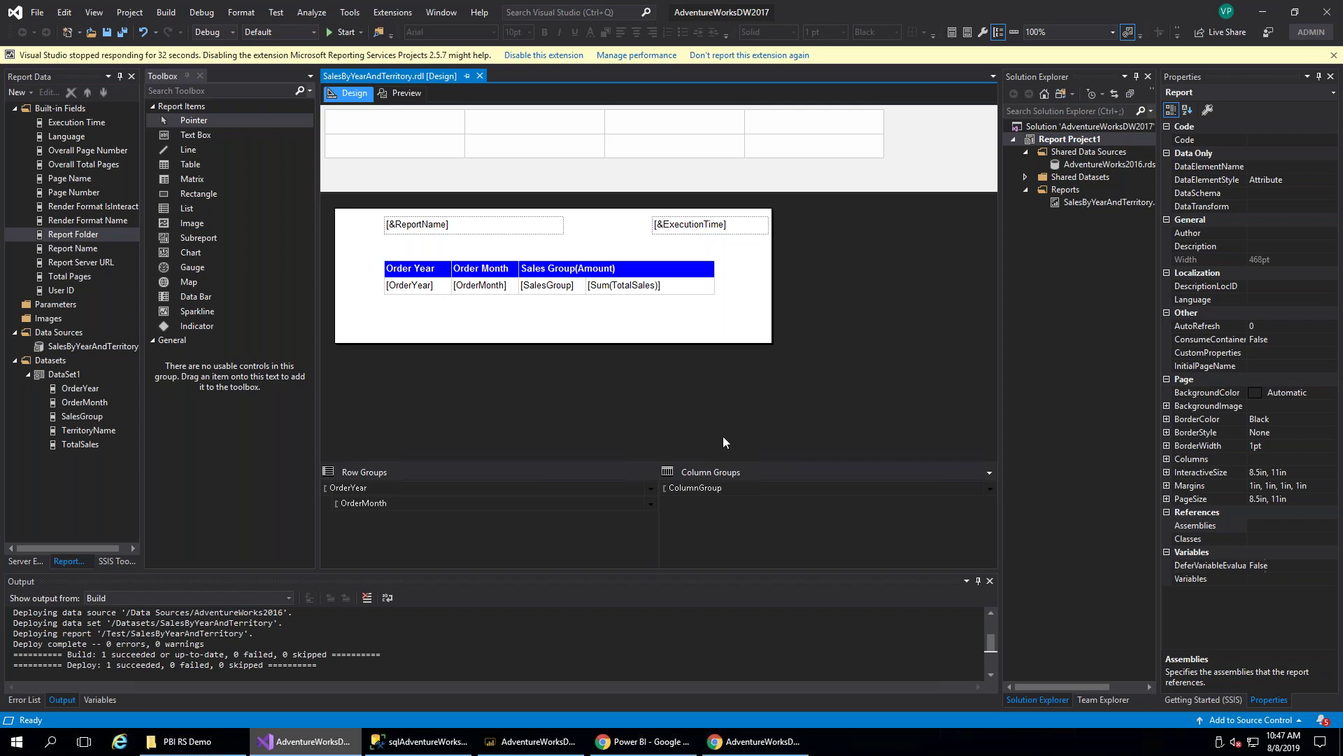
click(469, 340)
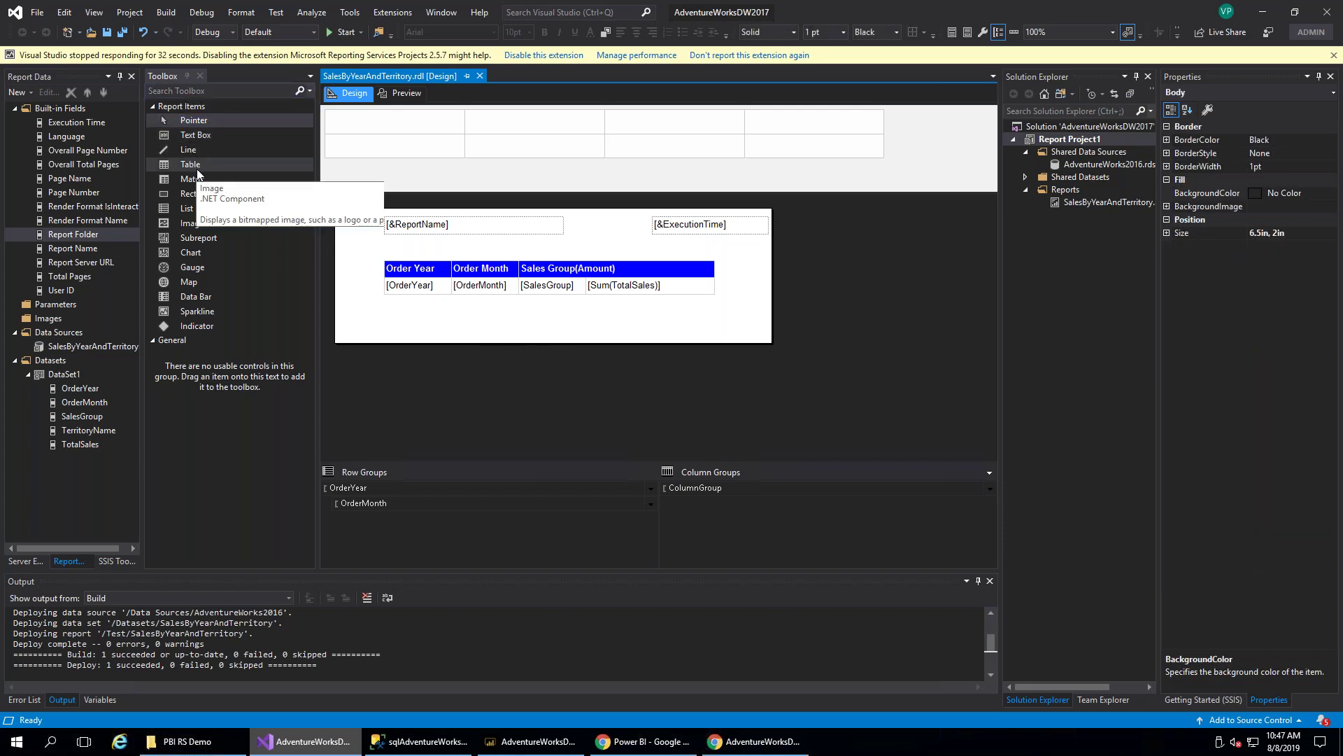
drag(193, 135, 585, 218)
click(583, 321)
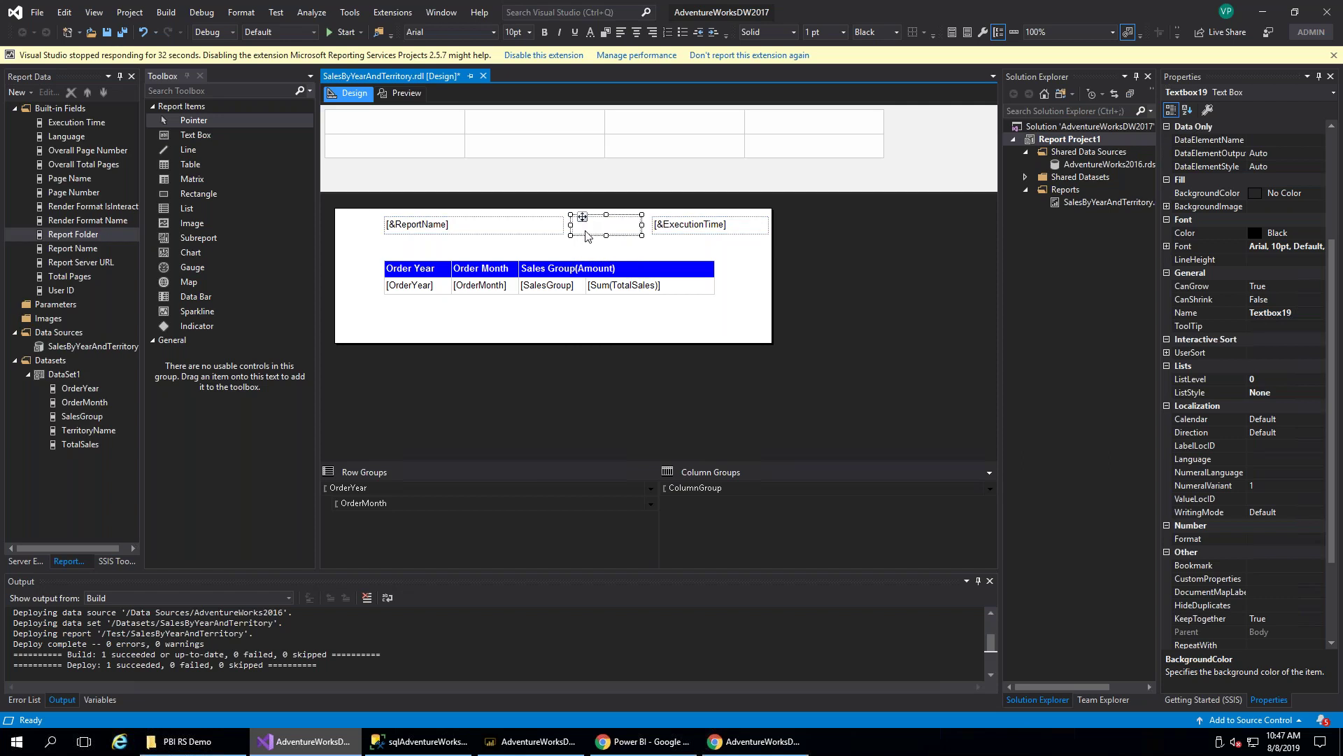
click(592, 231)
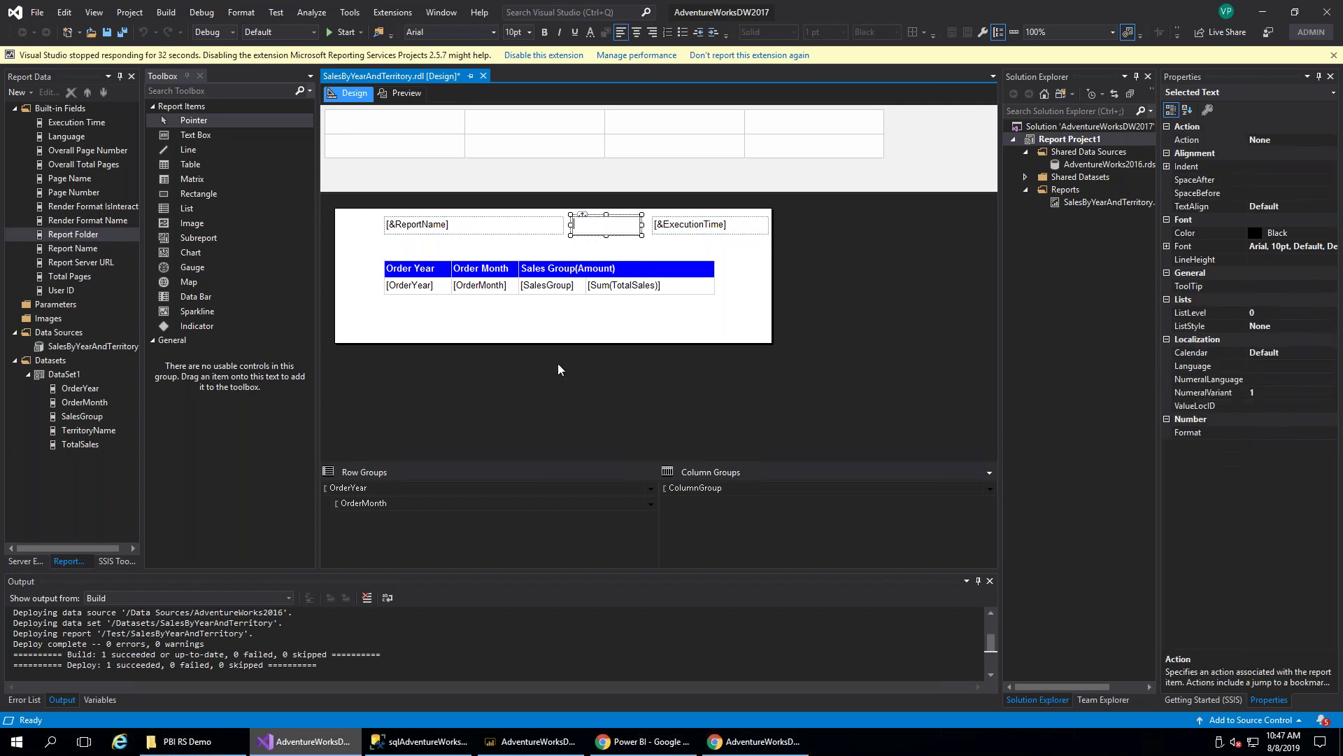
text(Publish This)
click(763, 296)
click(404, 94)
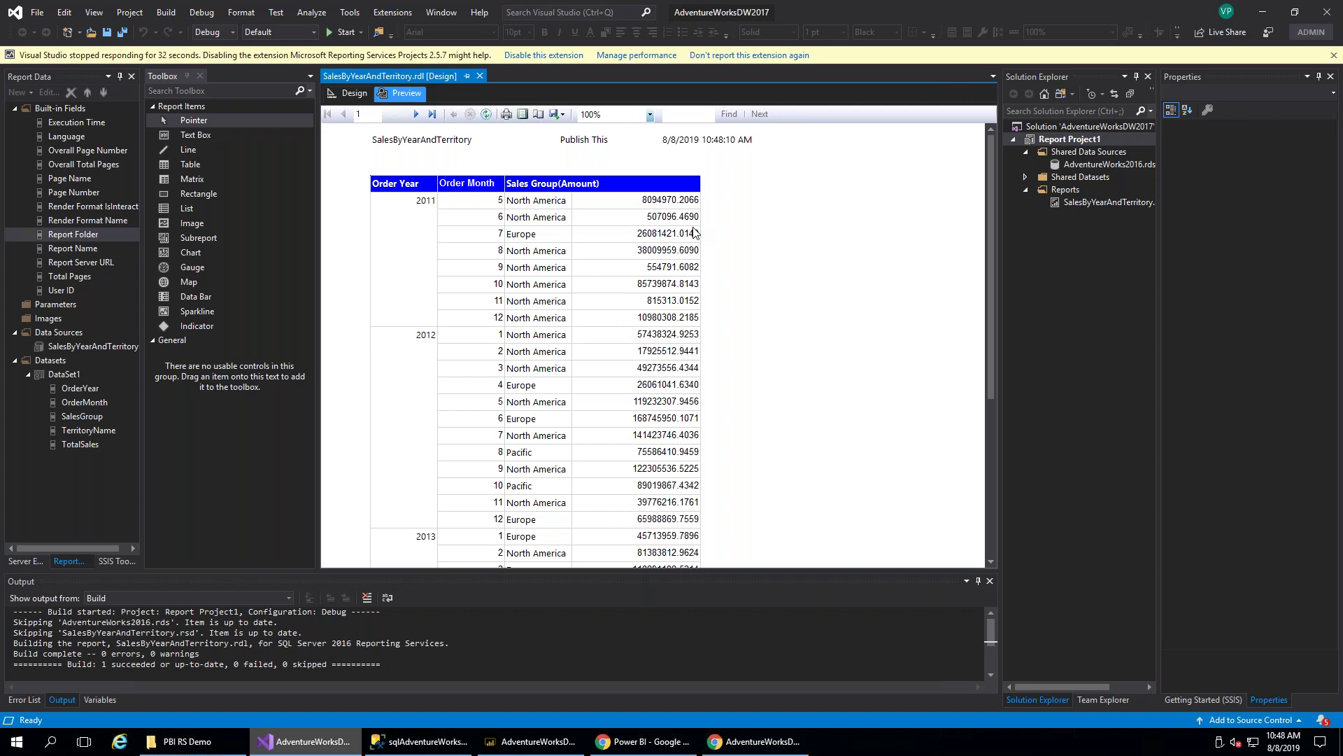
Review Report Project1's deployment properties, examining the target server URL, server version and report part folder
click(1080, 140)
right_click(1080, 141)
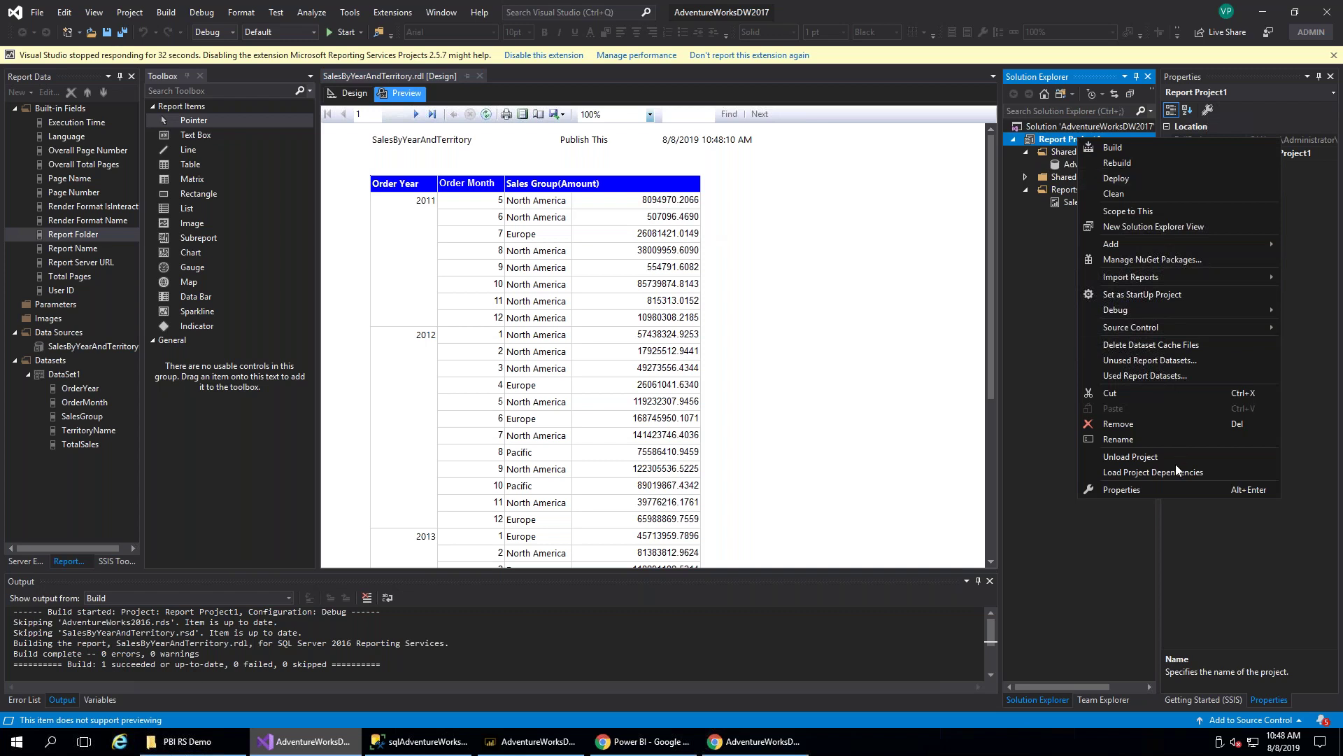
click(1150, 492)
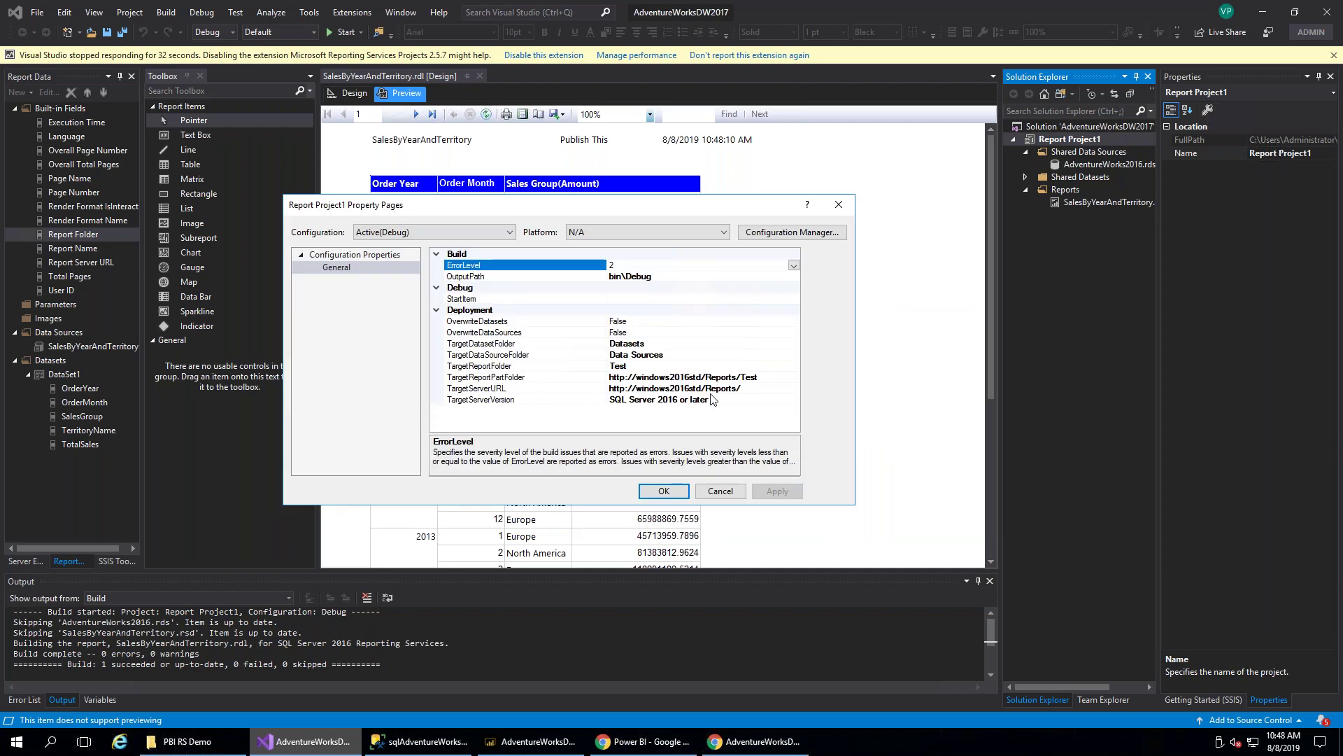
click(714, 400)
click(746, 389)
double_click(668, 390)
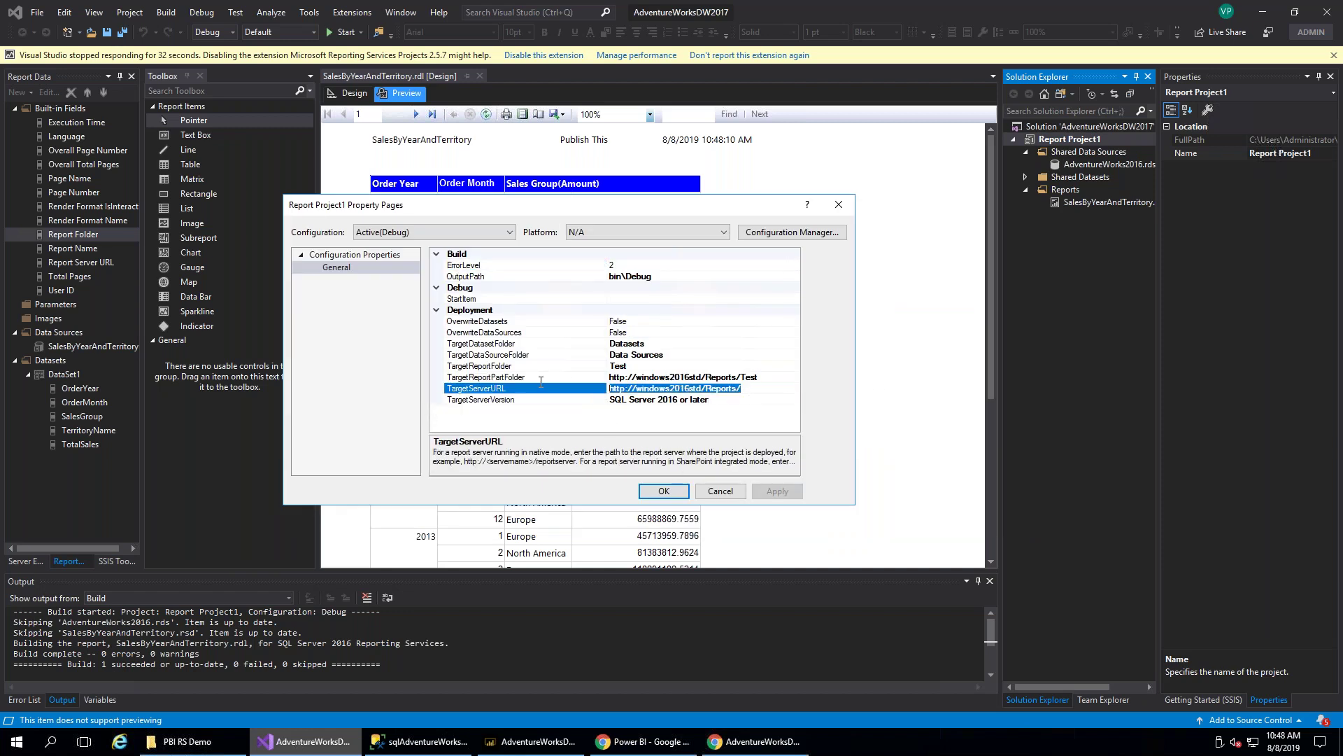
click(745, 378)
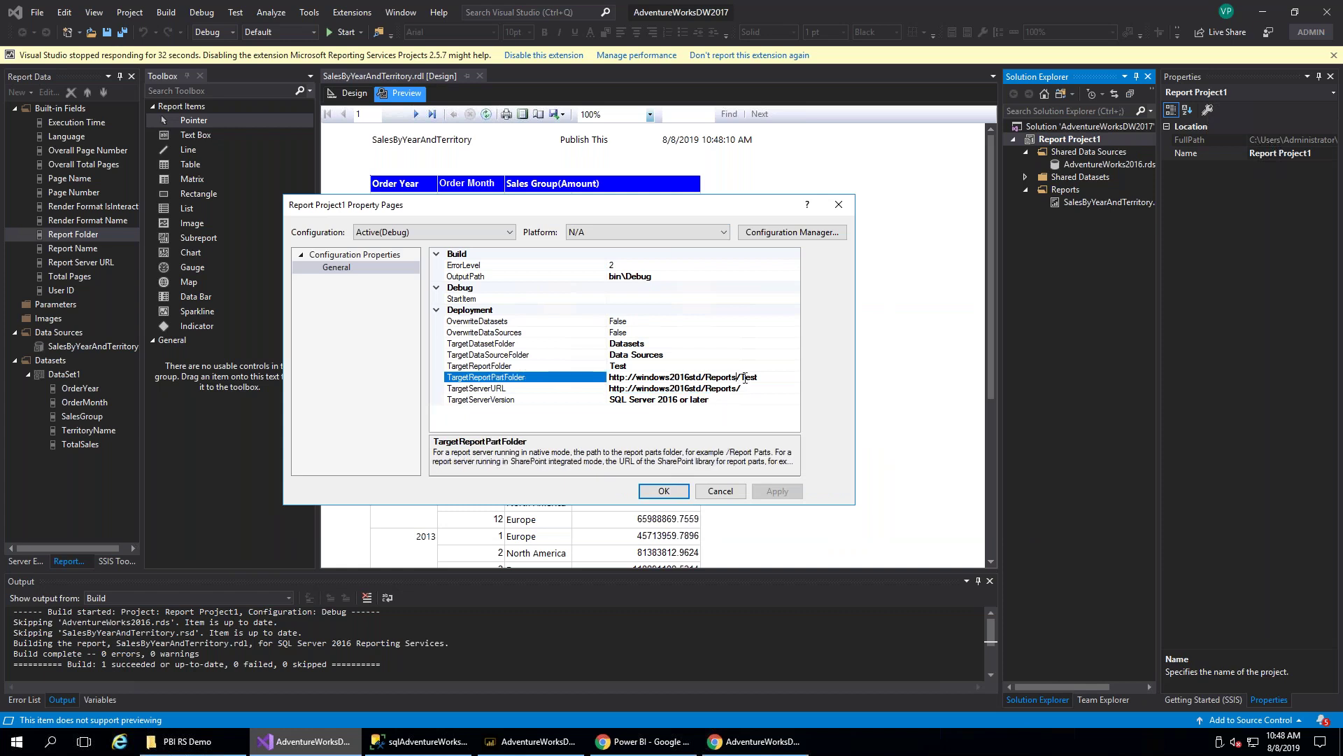
key(ctrl+a)
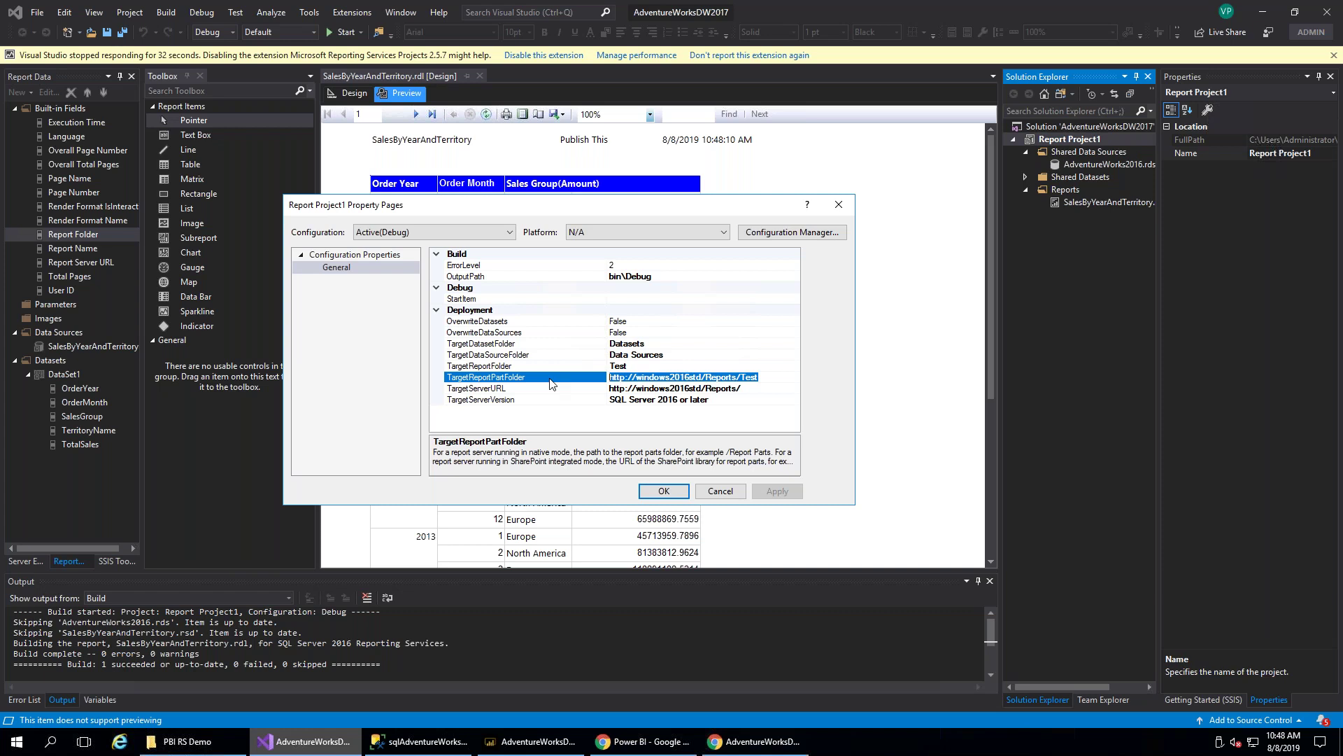
click(669, 484)
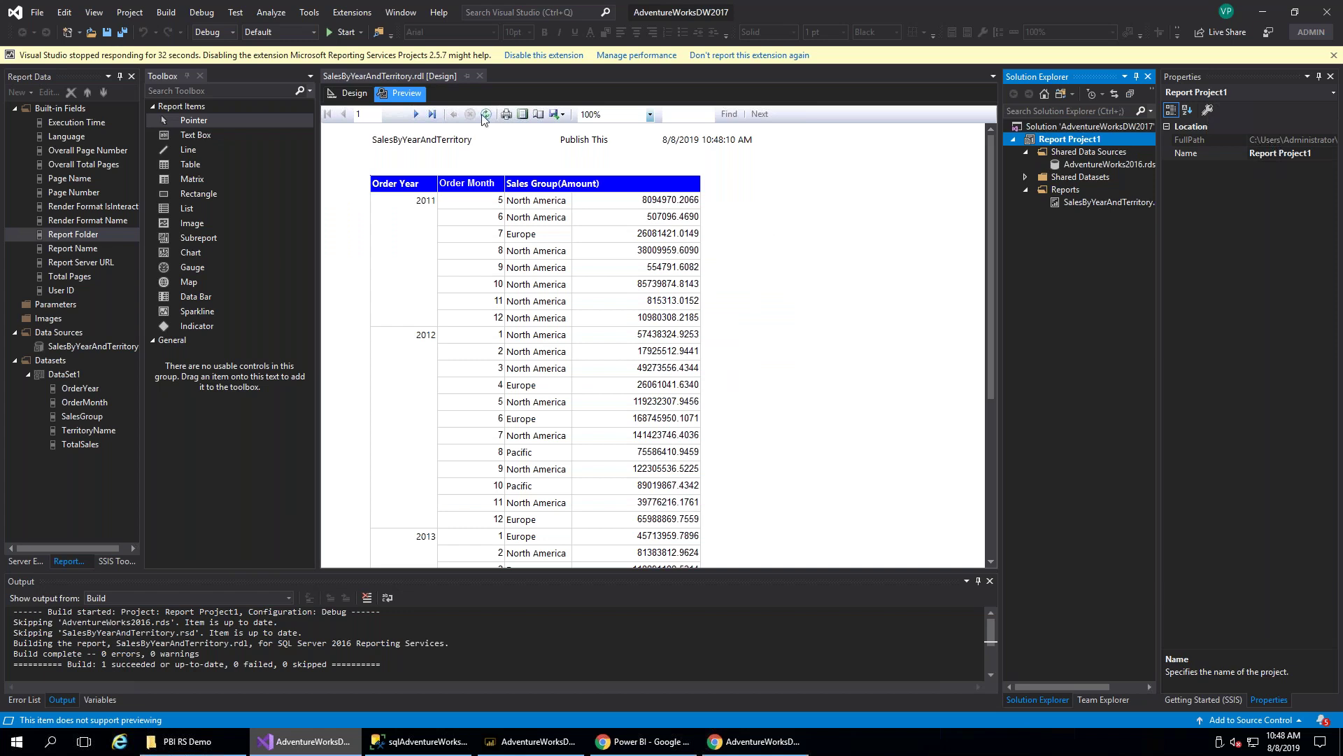
Return the report to design view, deploy Report Project1 to the report server and check the deployment result in the output
click(348, 94)
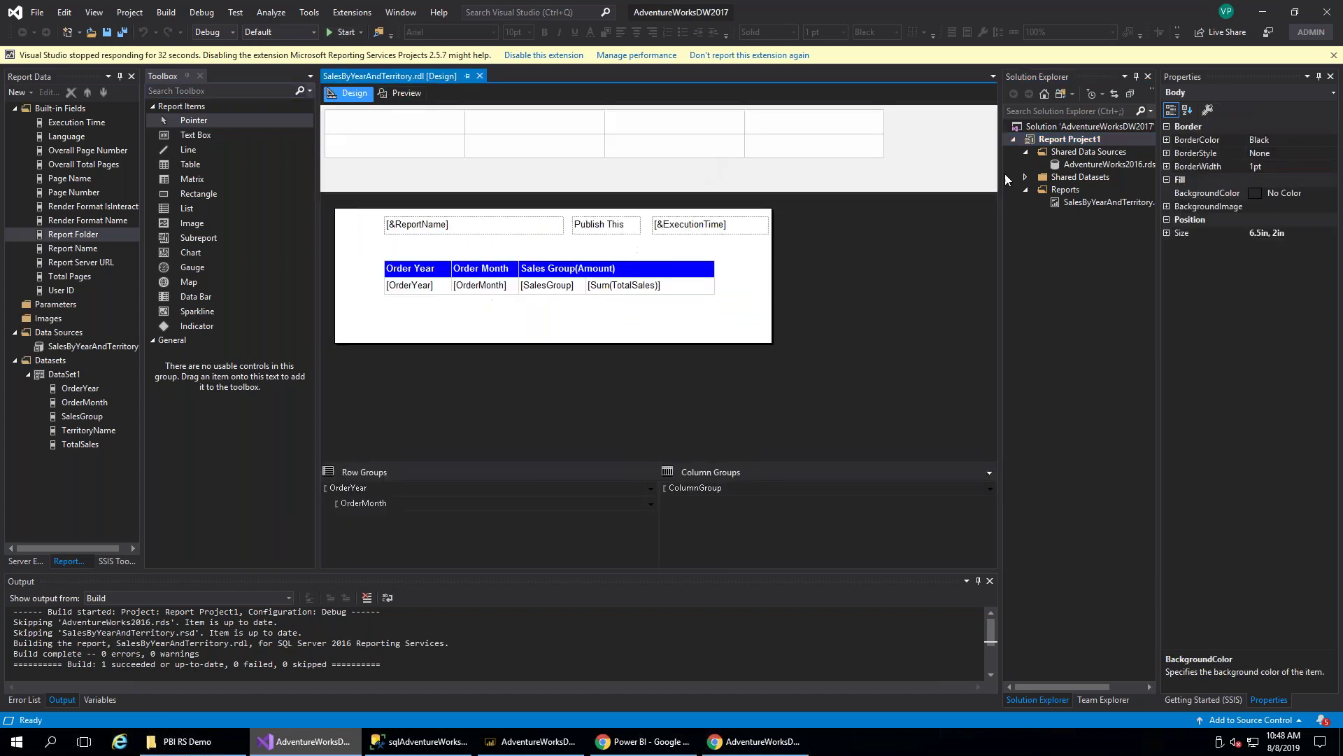
right_click(1068, 140)
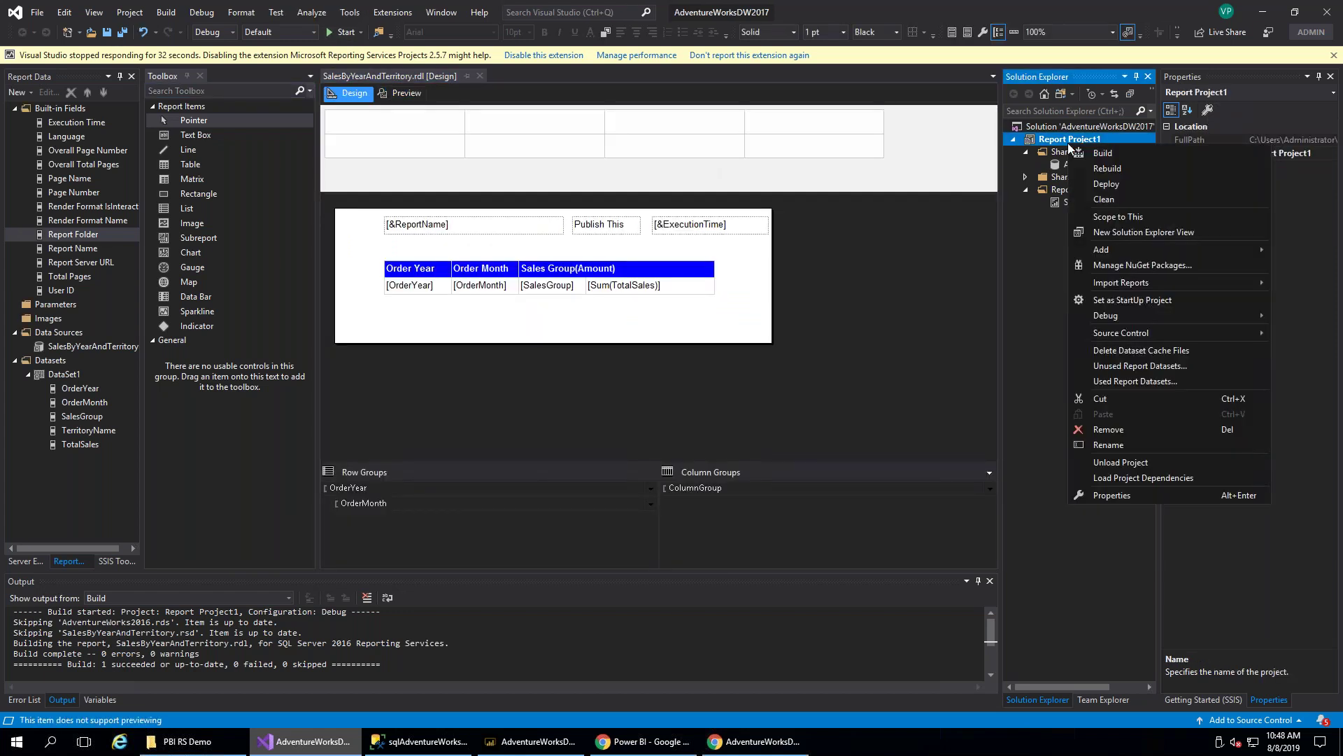
click(1137, 179)
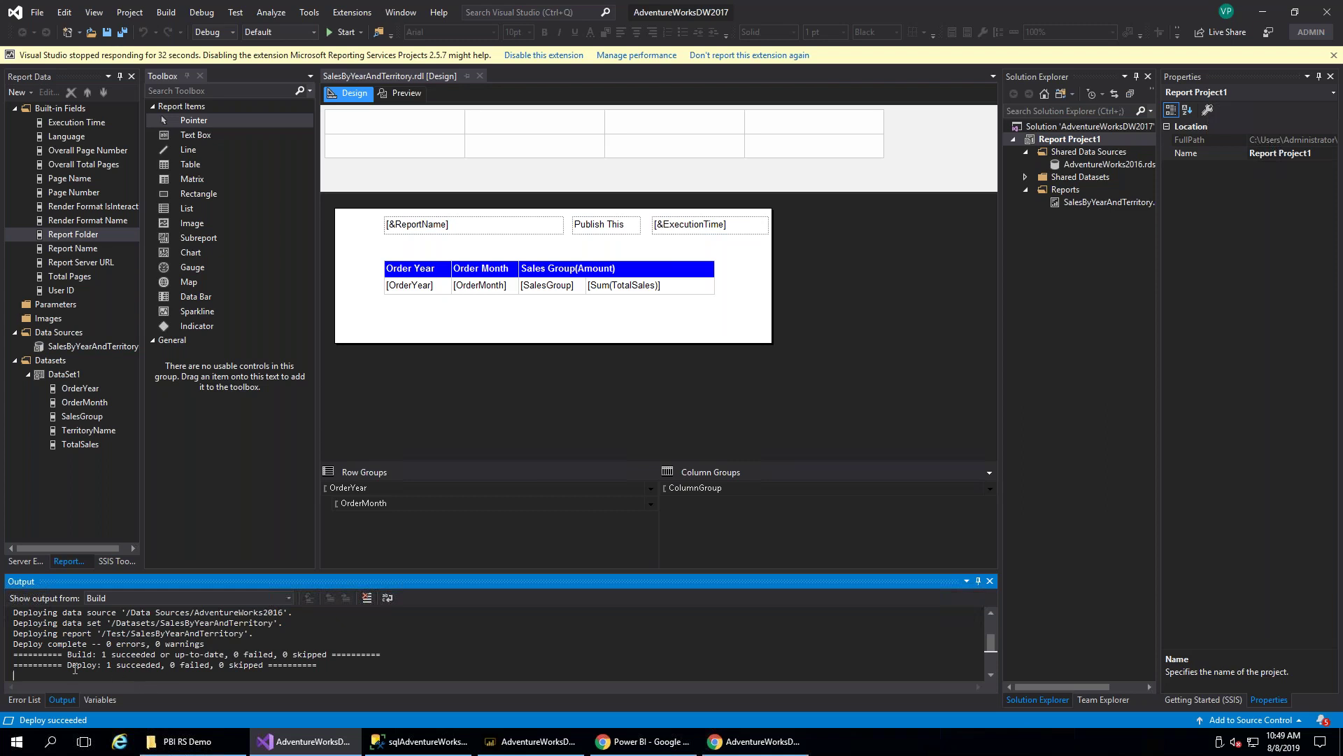
drag(67, 665, 218, 664)
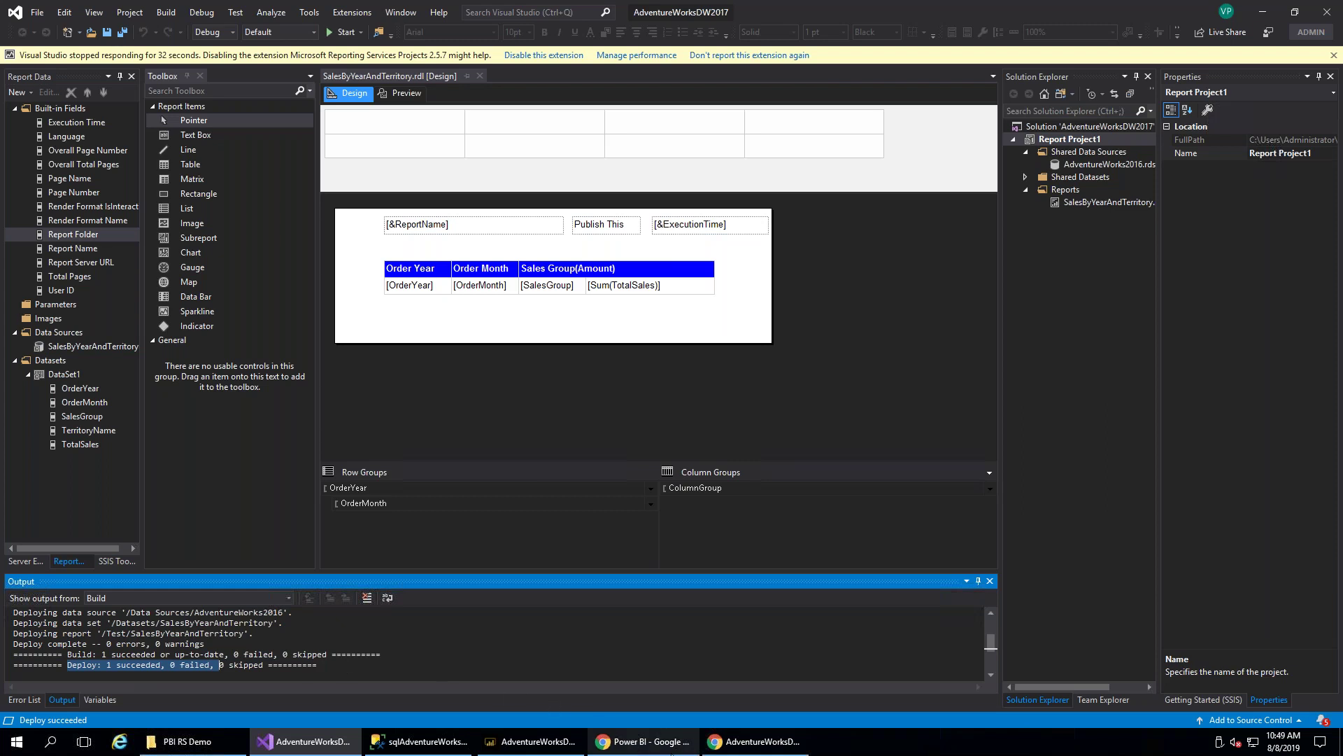
Switch to the portal in Chrome, reload the Test folder and view the published SalesByYearAndTerritory paginated report
click(753, 742)
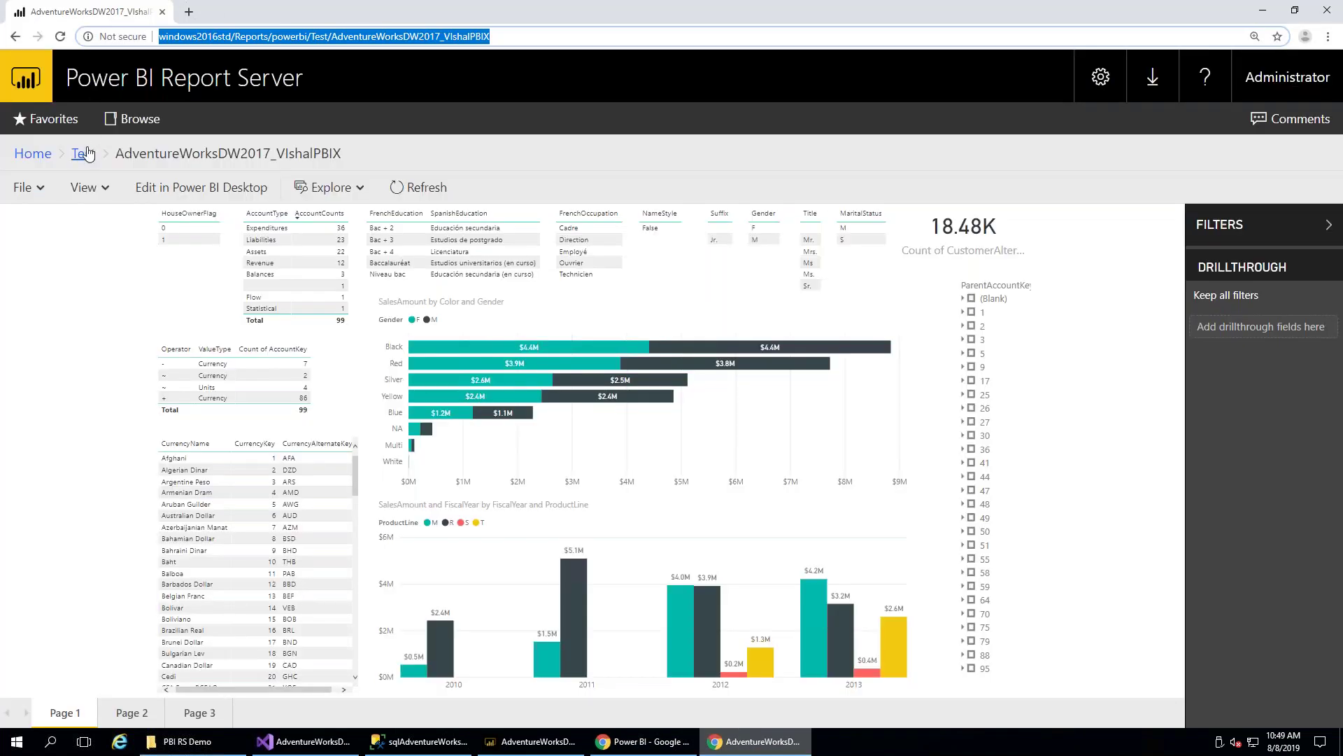
click(84, 232)
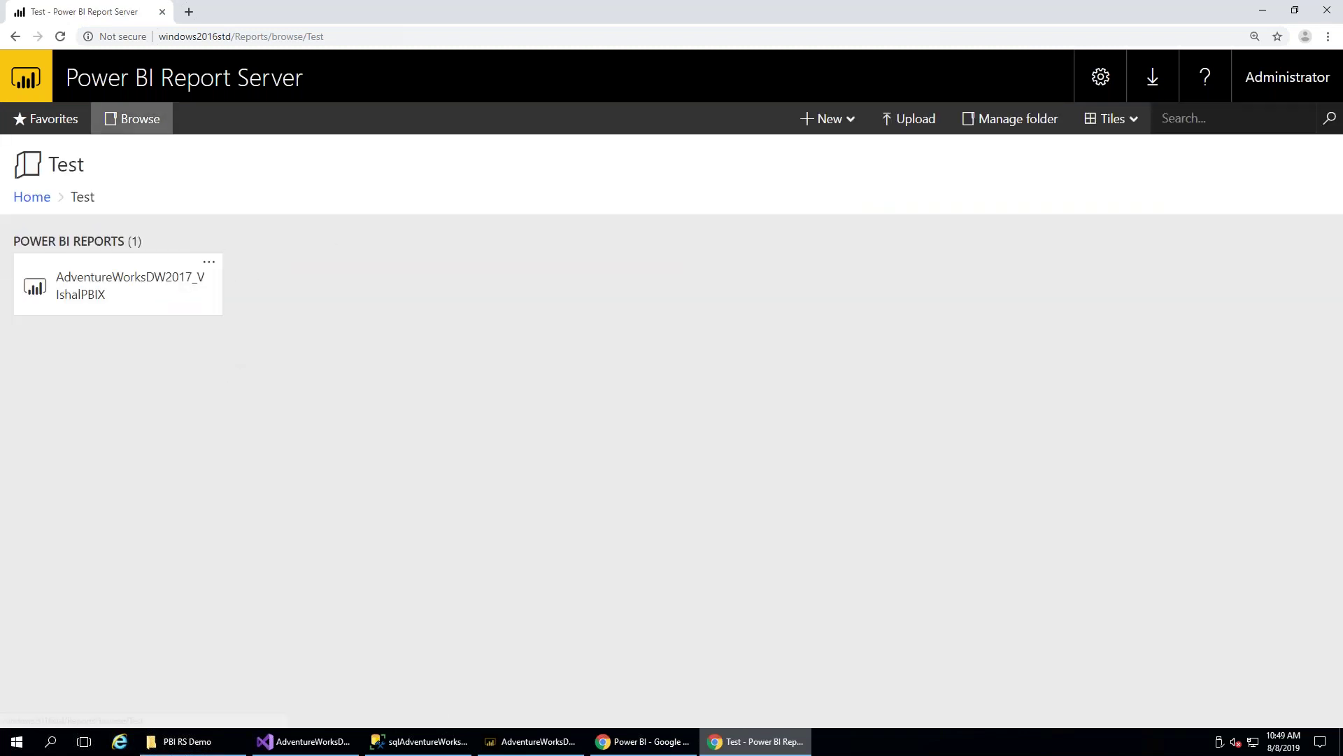
click(60, 36)
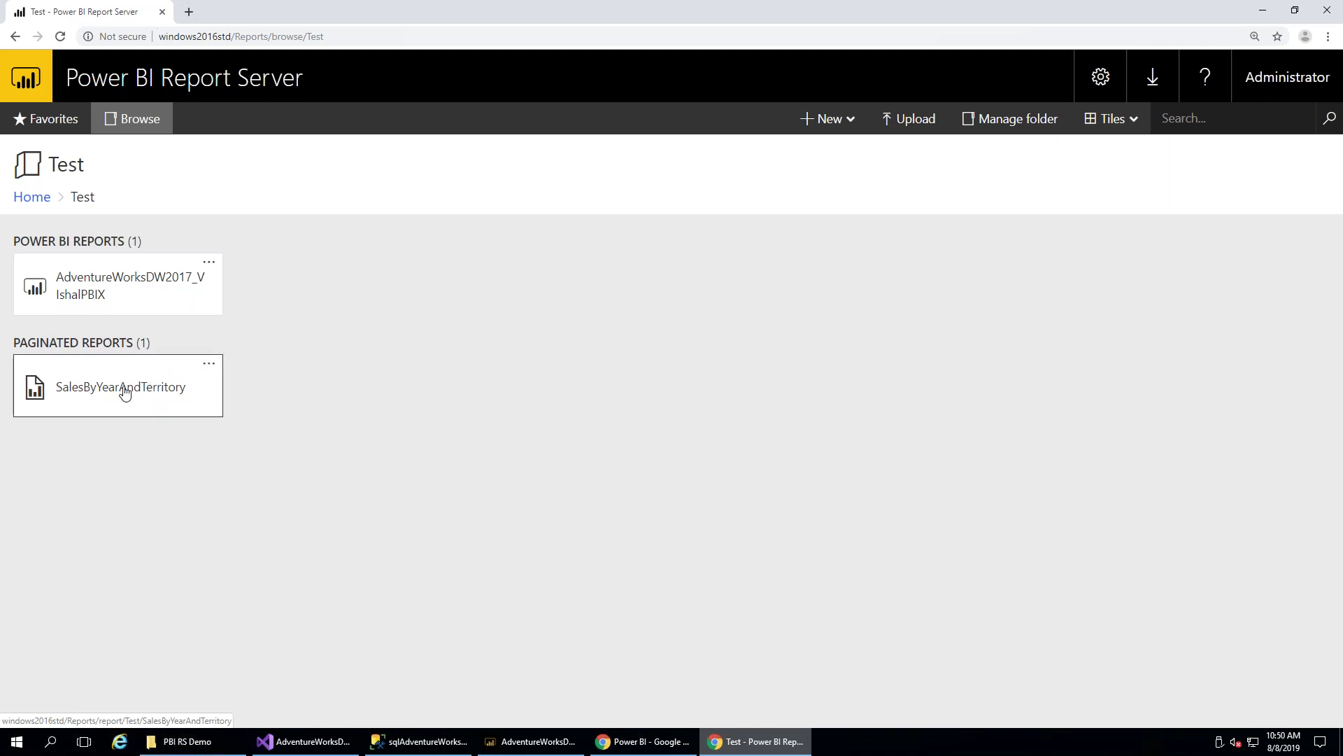
click(209, 364)
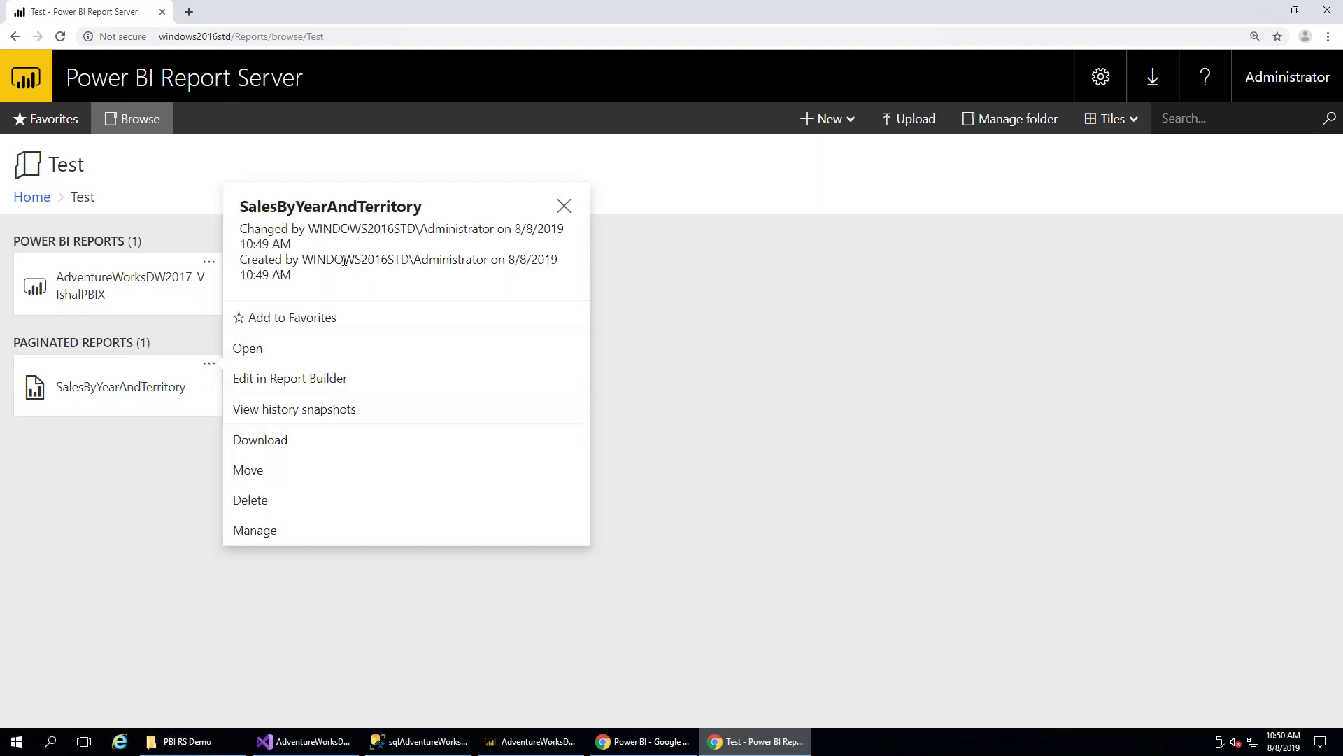
click(140, 427)
click(138, 396)
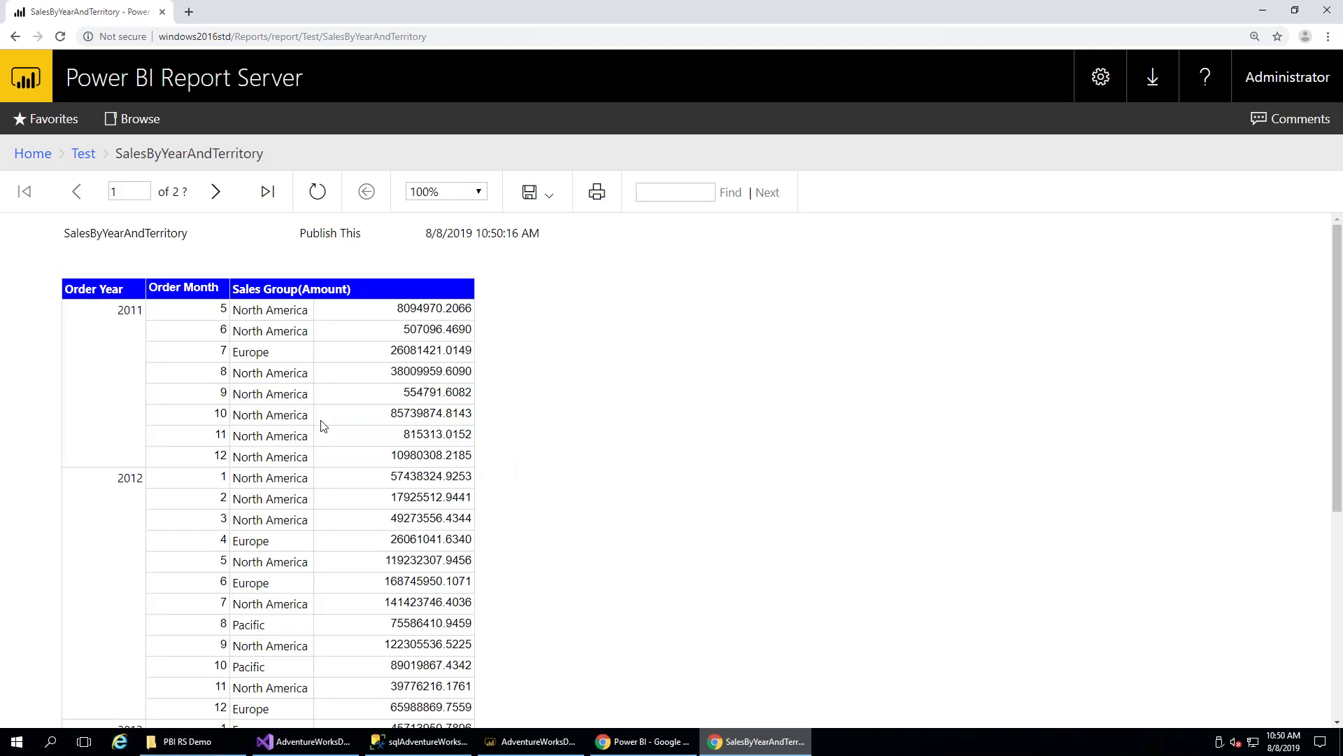
scroll(324, 424, down, 3)
scroll(280, 515, up, 3)
Export the SalesByYearAndTerritory report to Excel, inspect the sales table in the downloaded workbook and close it
click(554, 202)
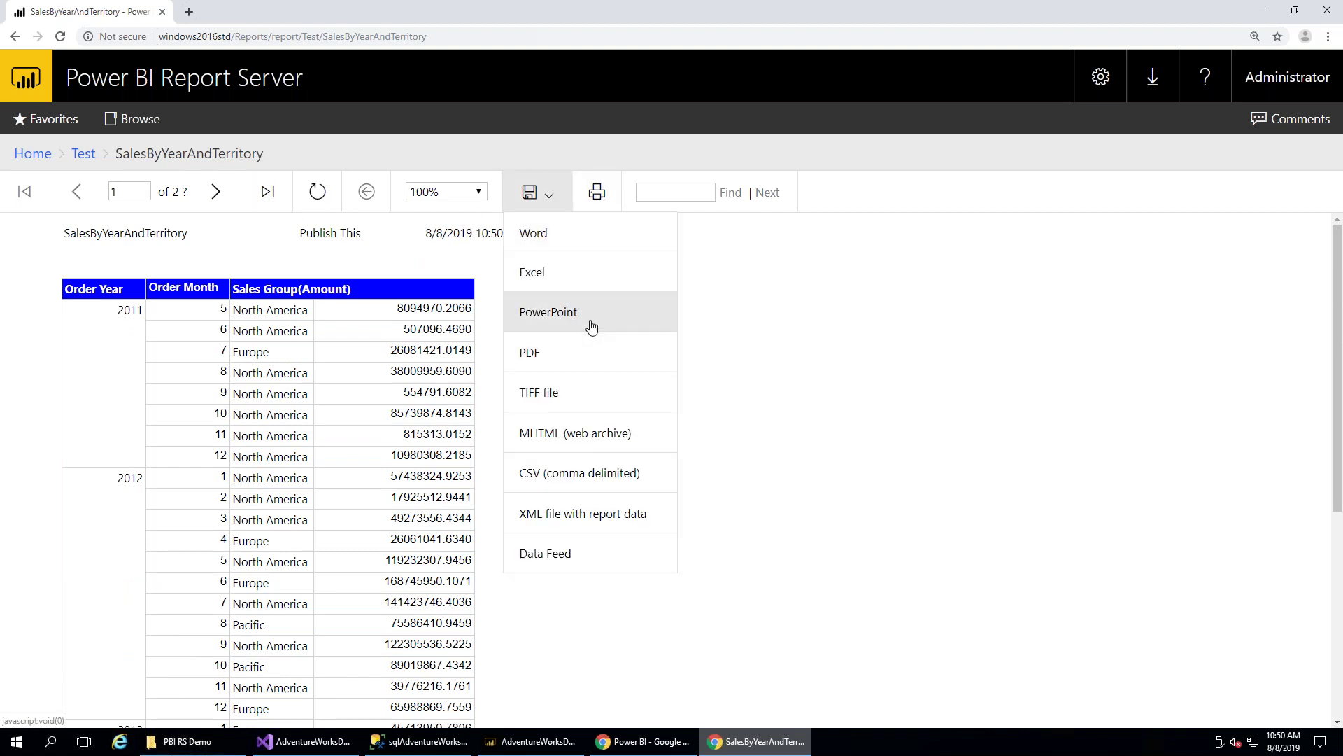
click(587, 272)
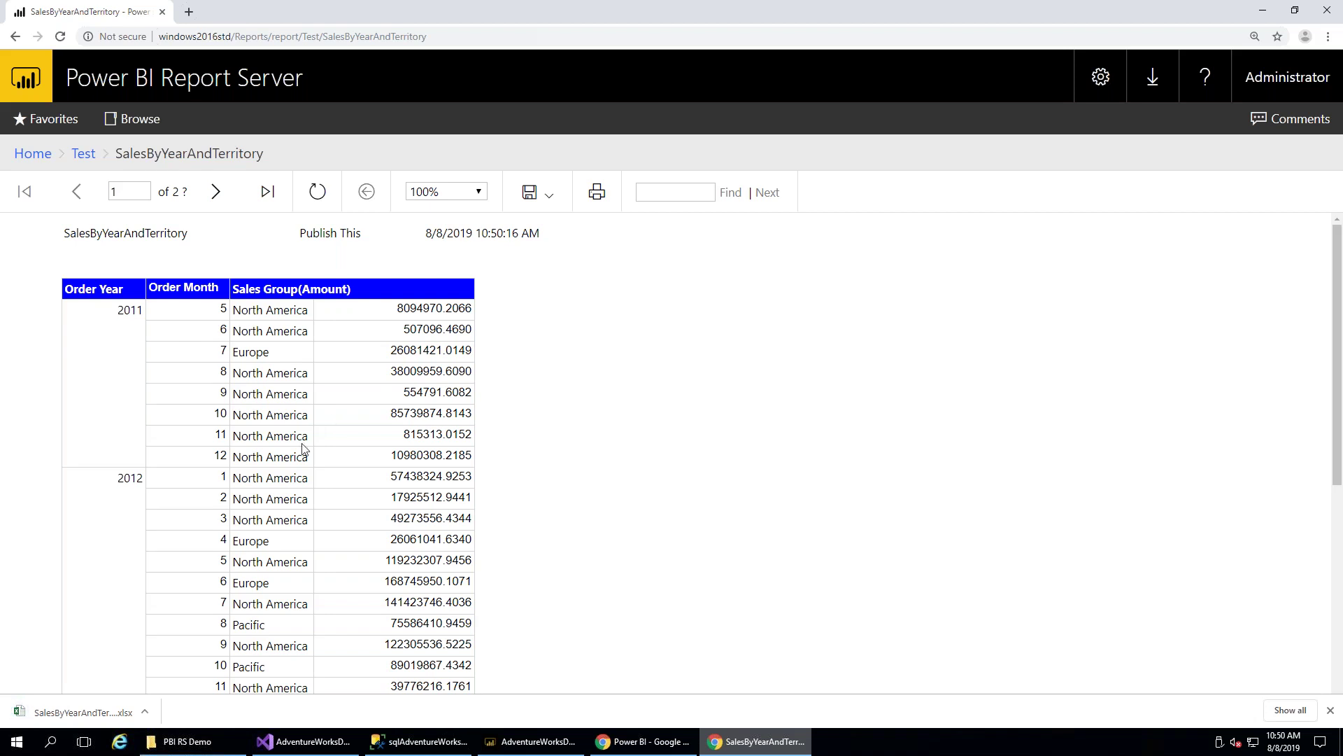
click(85, 707)
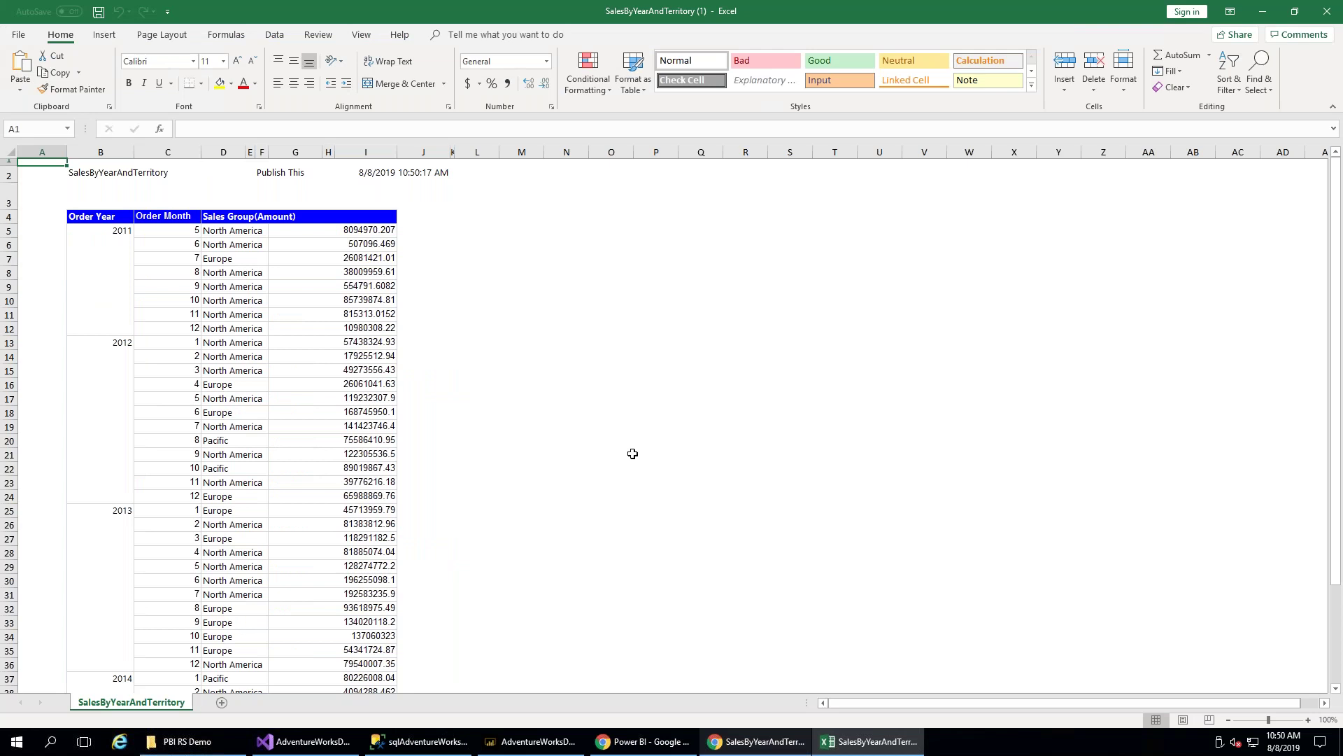
click(92, 213)
drag(371, 305, 383, 575)
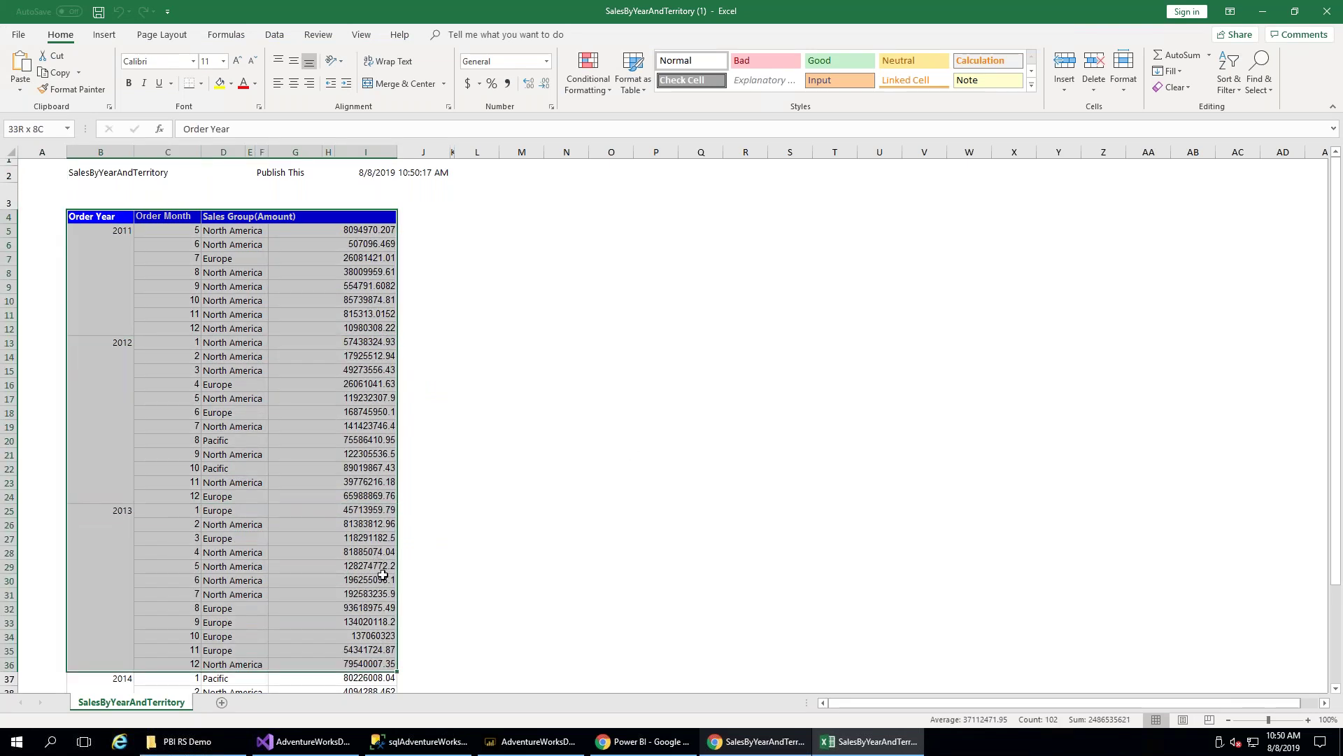
click(208, 497)
click(1328, 10)
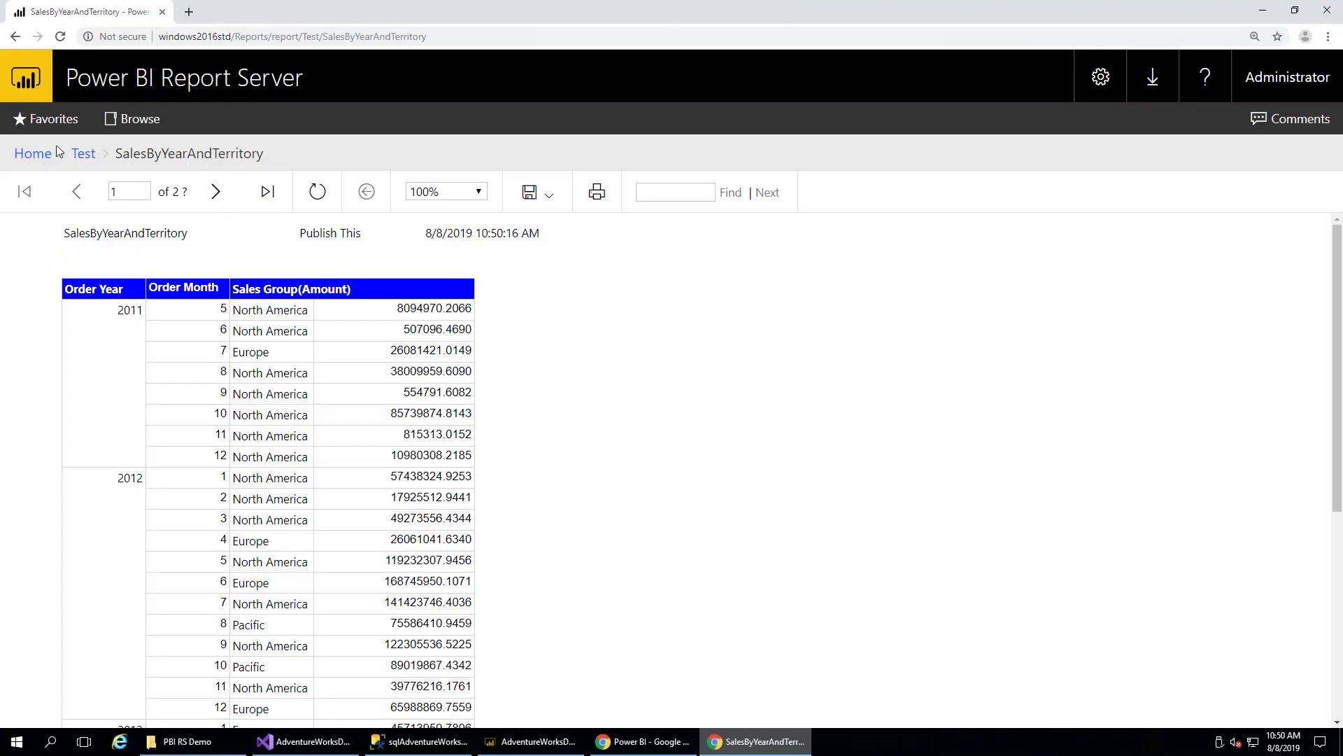
Open Mobile Report Demo from the PBI RS Demo folder and add a scorecard grid beside the thermometer, two columns wide and five rows high
click(81, 155)
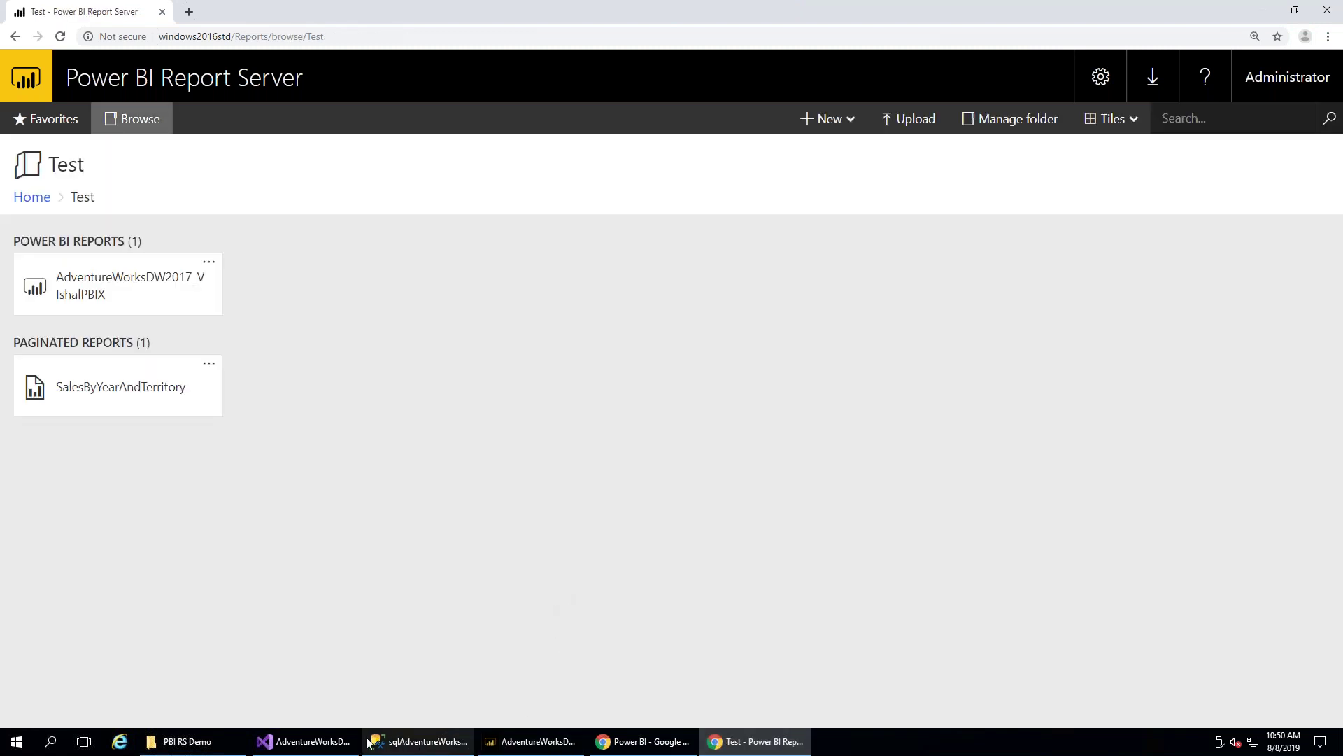
click(203, 747)
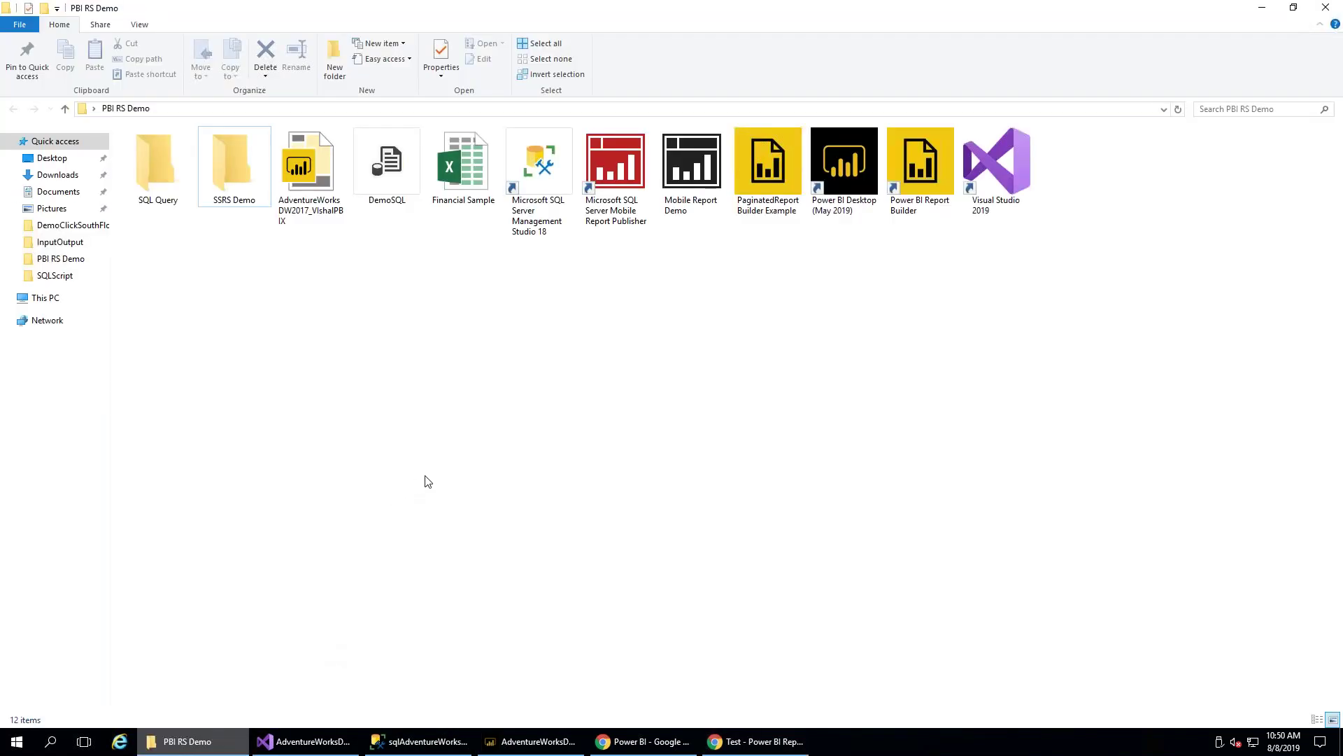
click(696, 155)
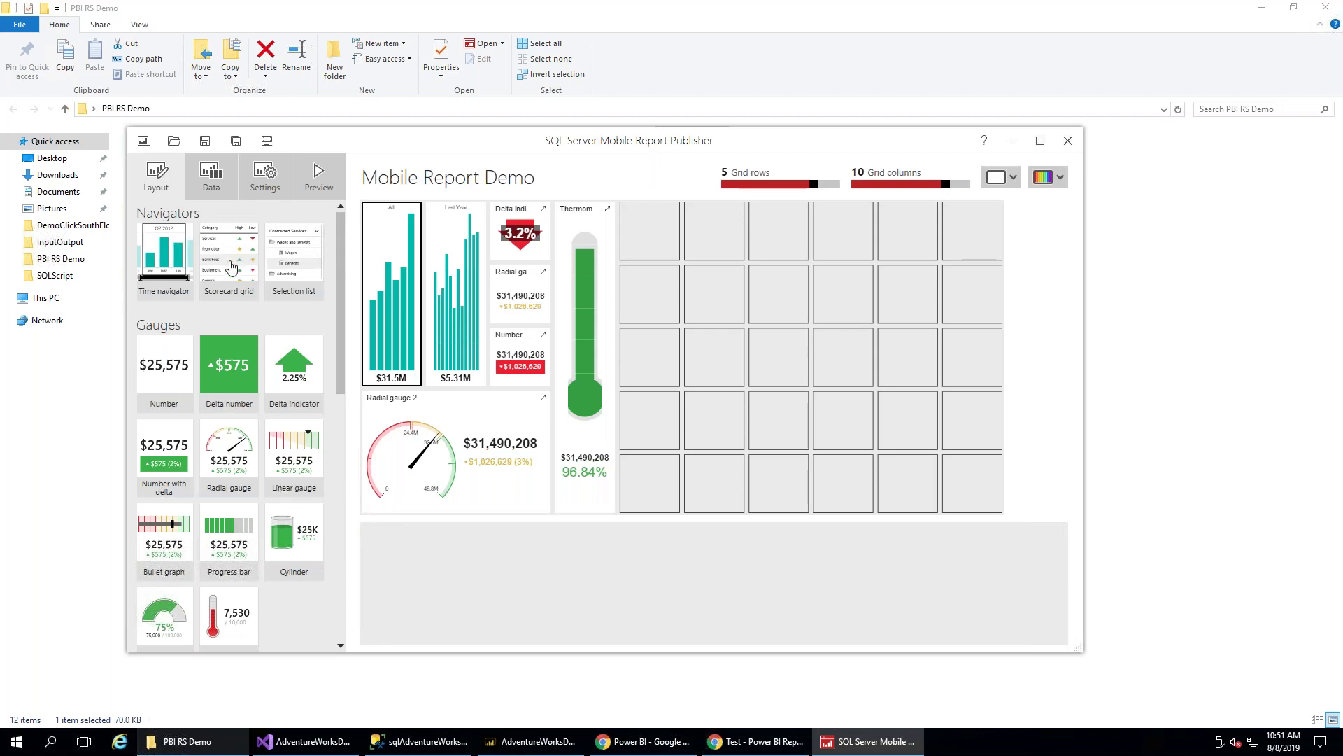
drag(226, 267, 735, 504)
click(681, 257)
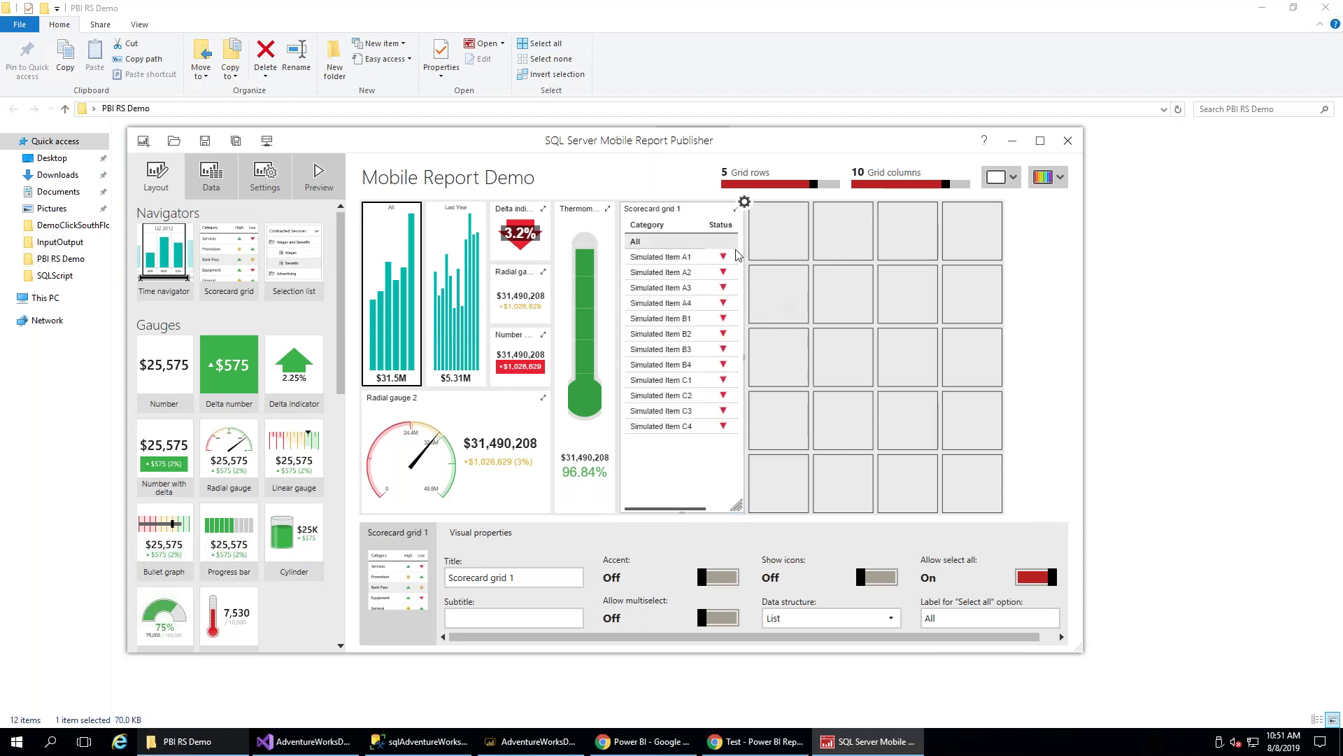
Review the mobile report's data bindings and the source options for adding data, and return to the report layout
click(210, 190)
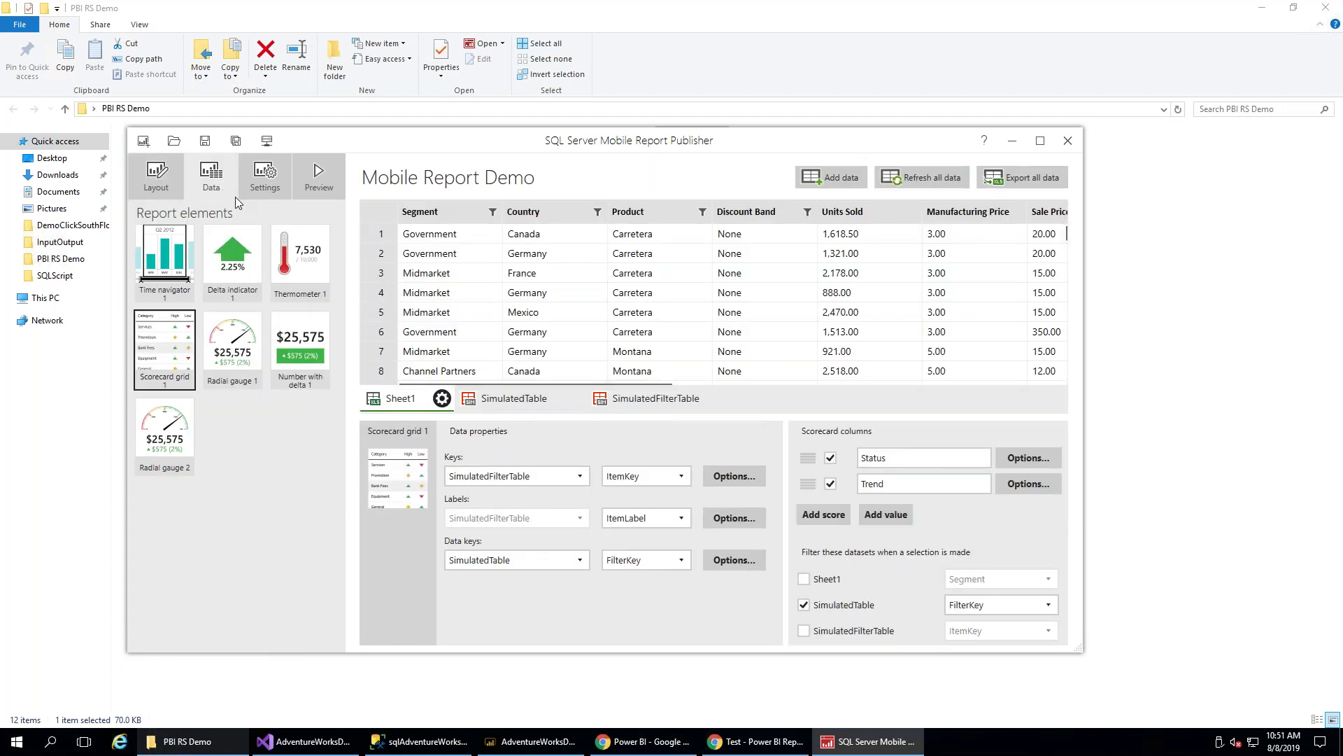
click(834, 179)
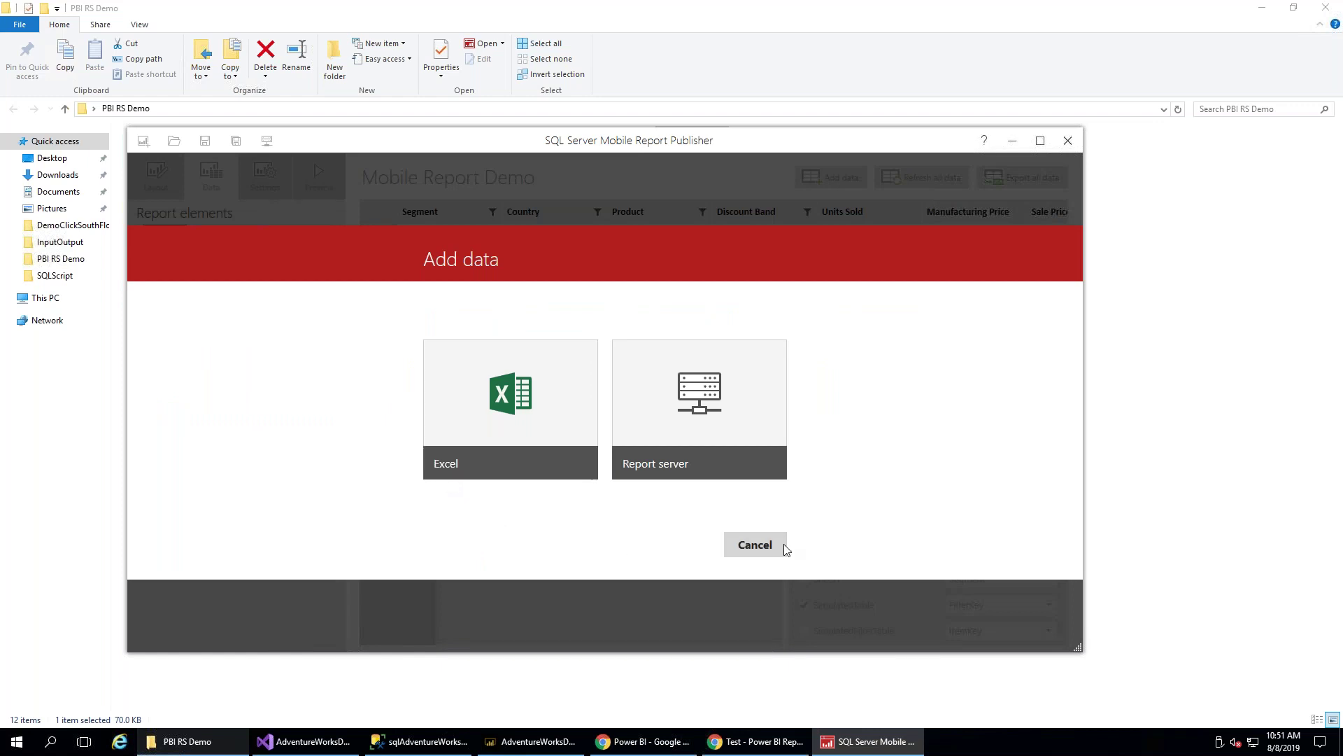
click(759, 548)
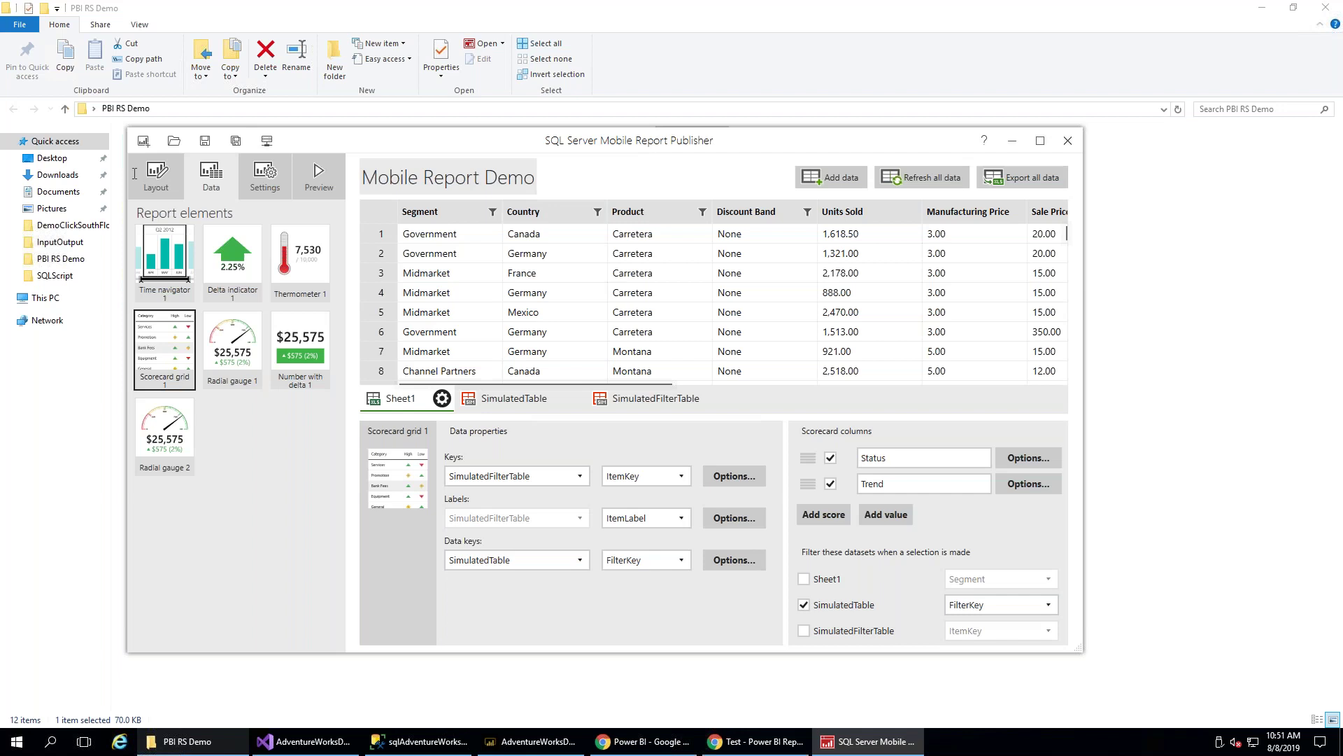
click(155, 174)
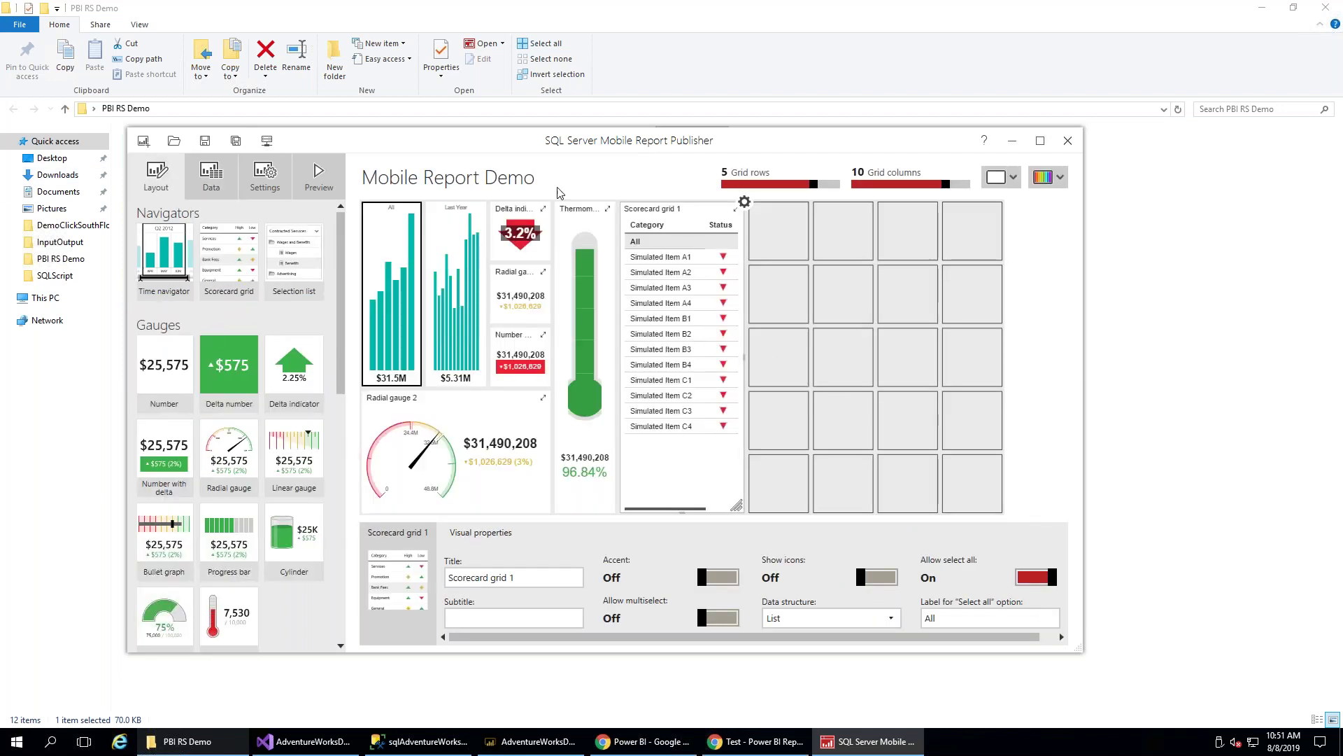
drag(556, 77, 557, 79)
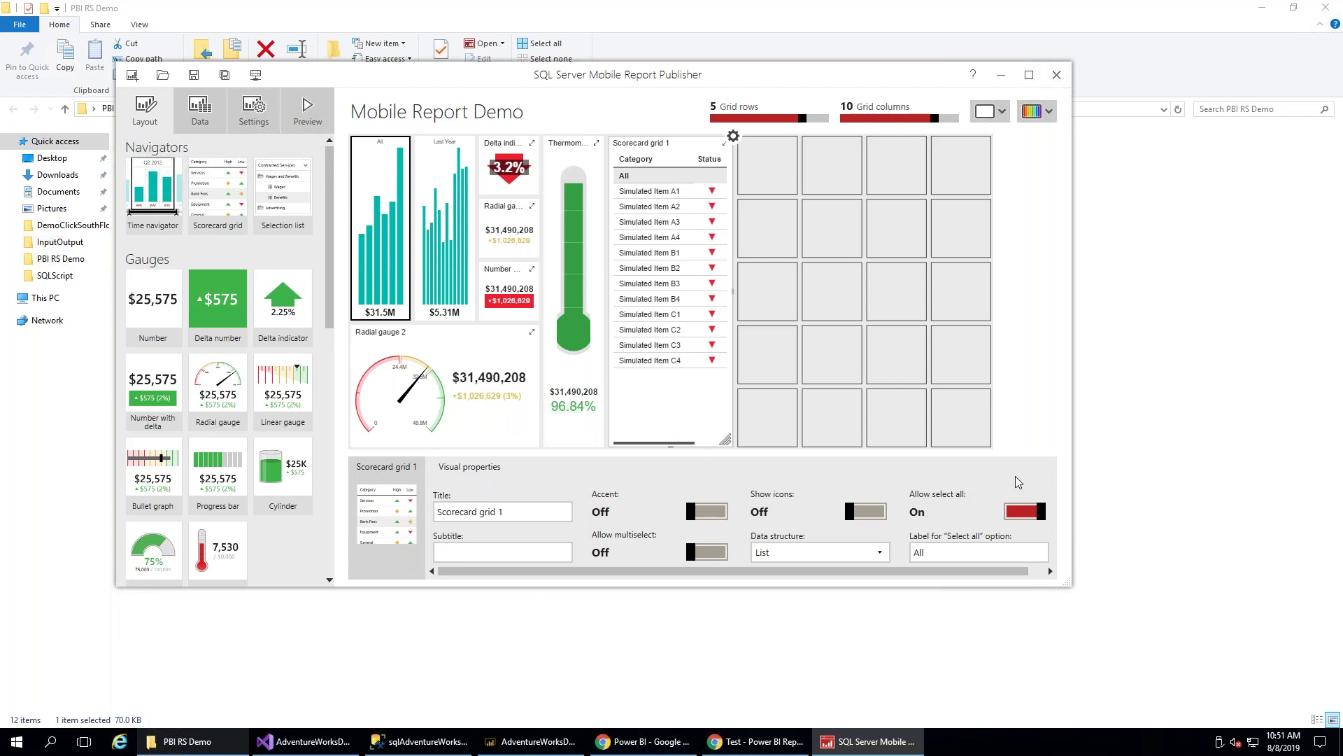
drag(614, 74, 681, 108)
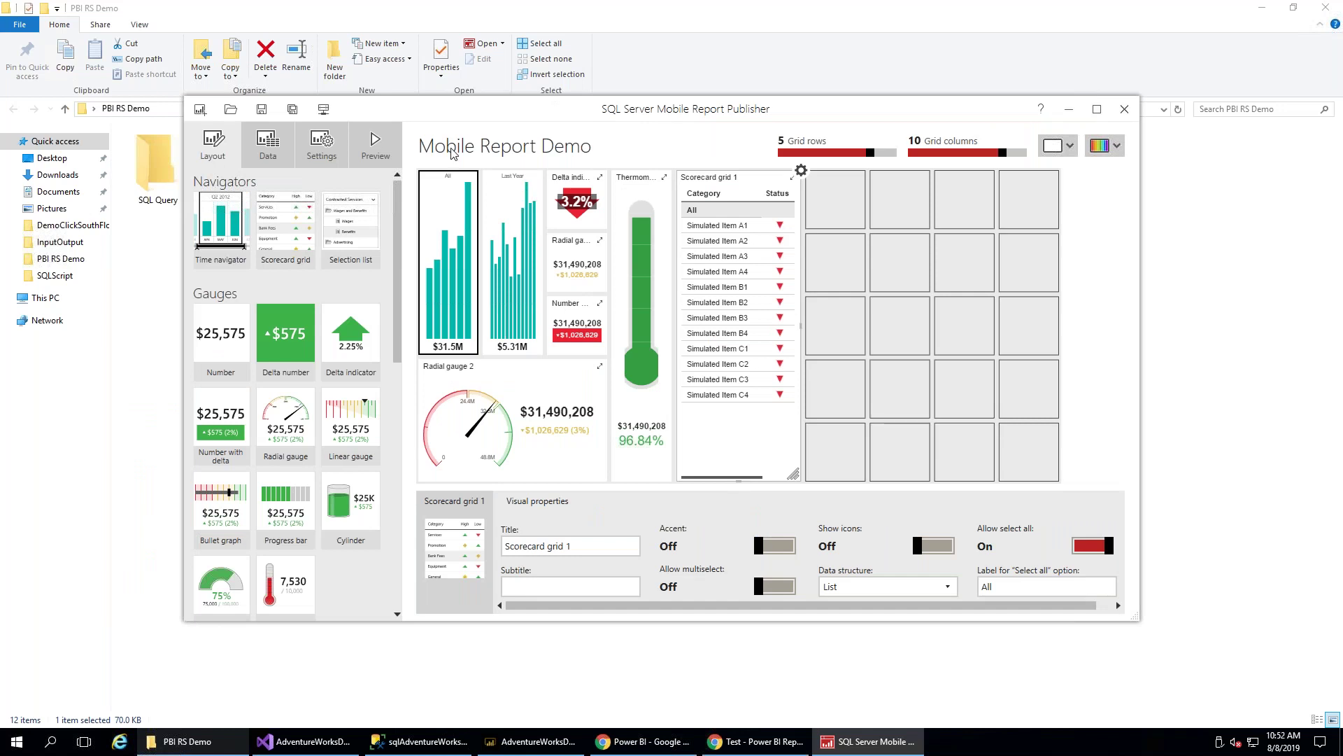
Save Mobile Report Demo to the windows2016std/Reports server in the /Test folder
click(296, 113)
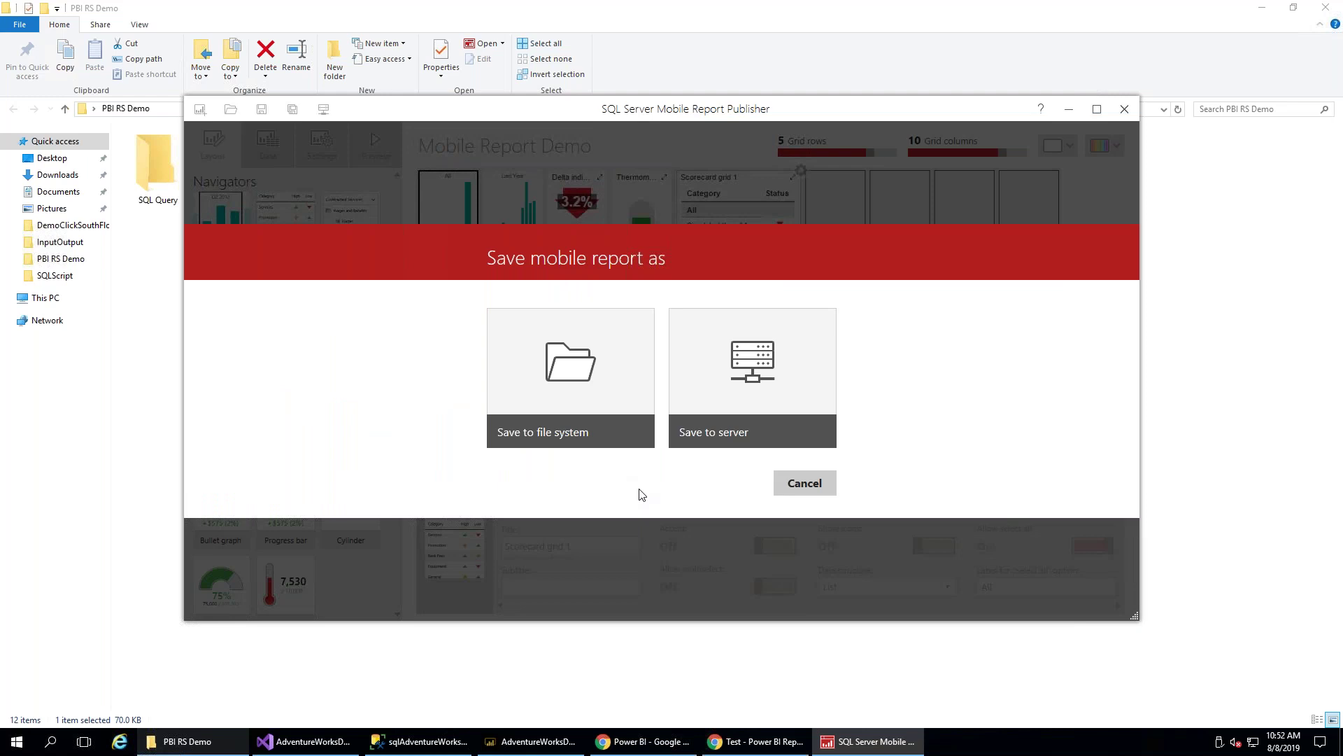
click(730, 424)
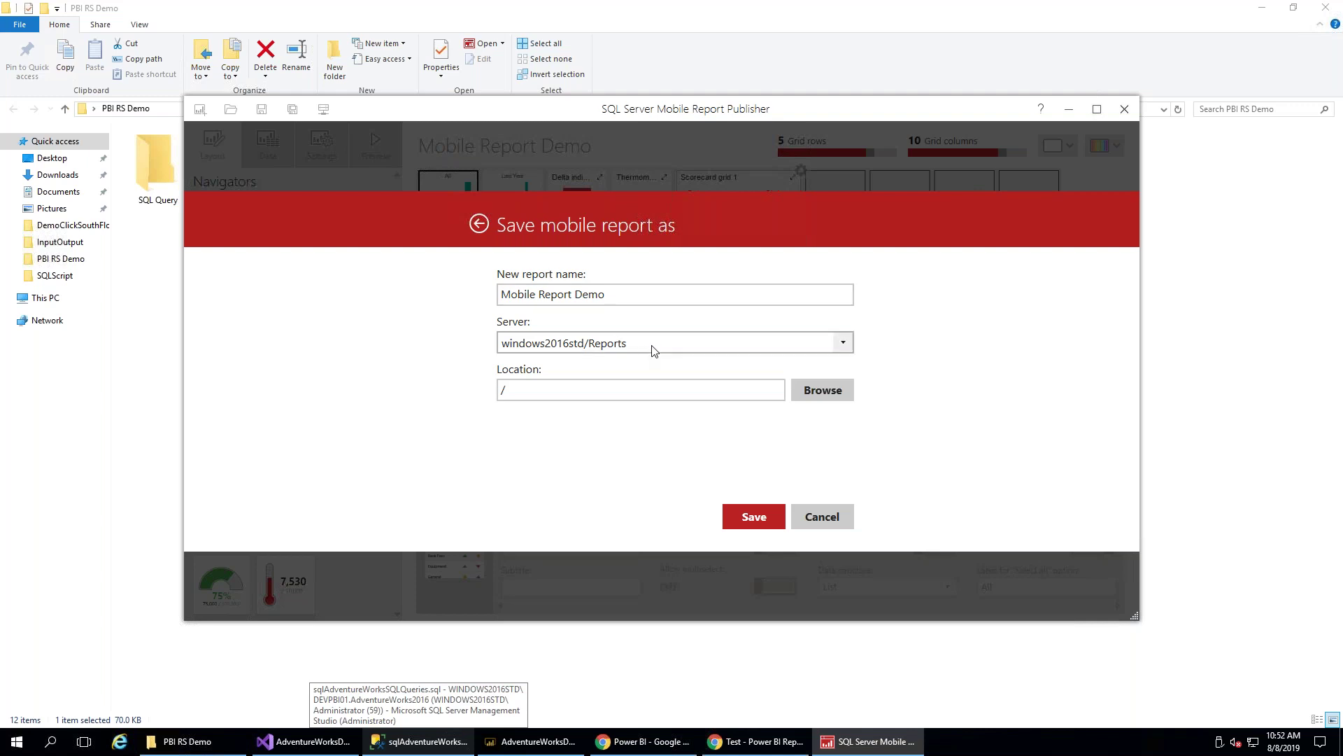
click(806, 391)
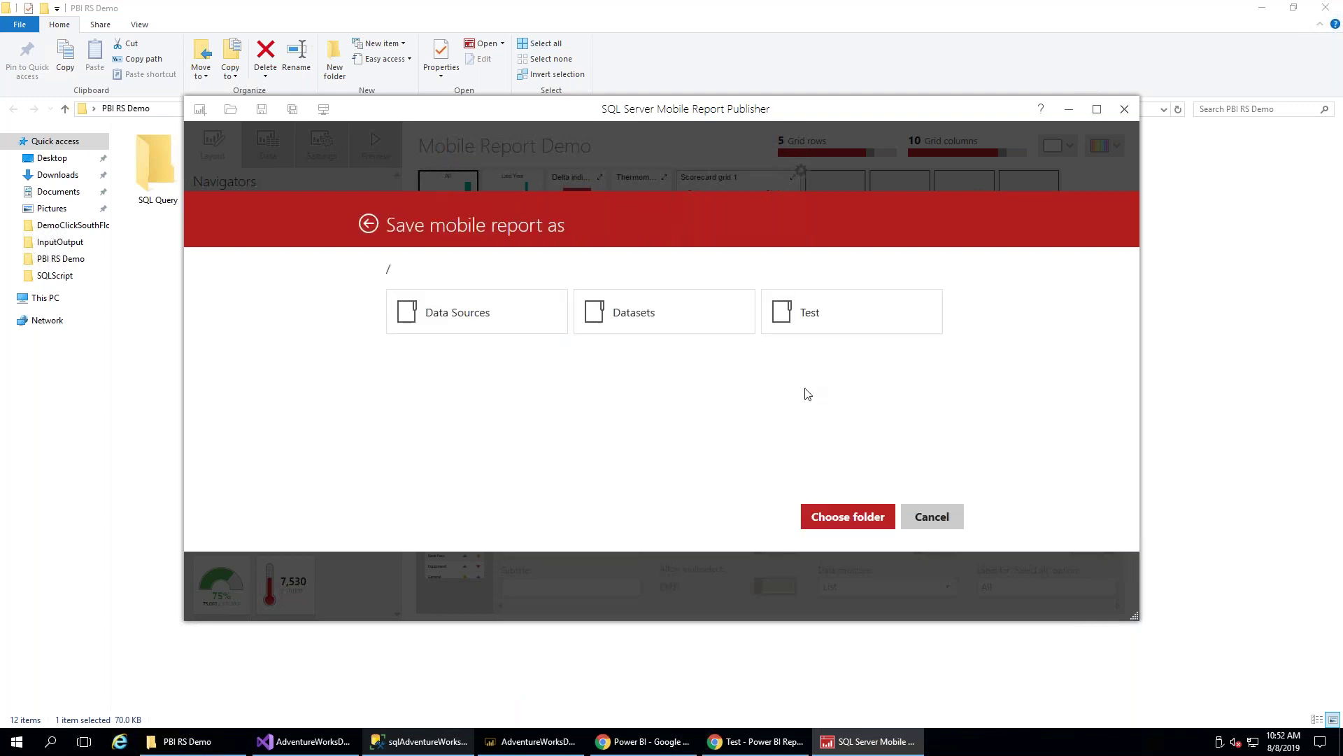
click(835, 314)
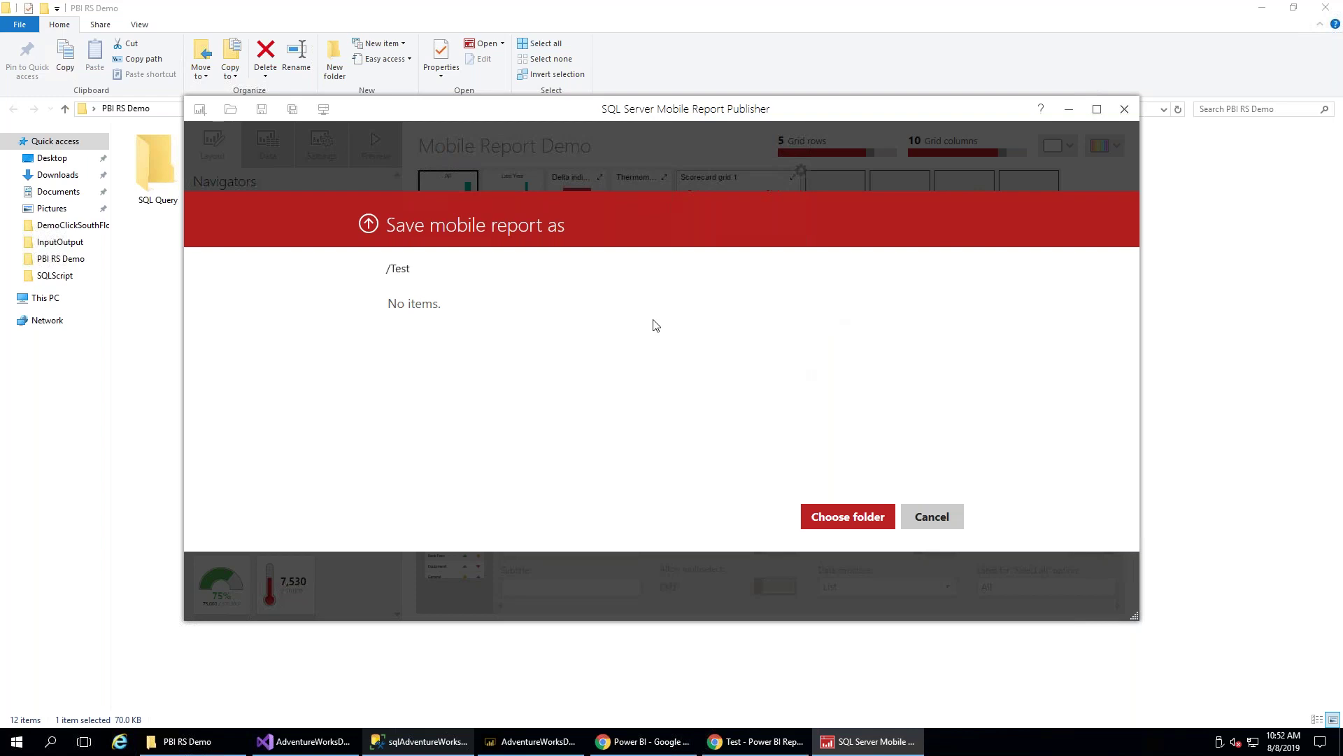
click(834, 516)
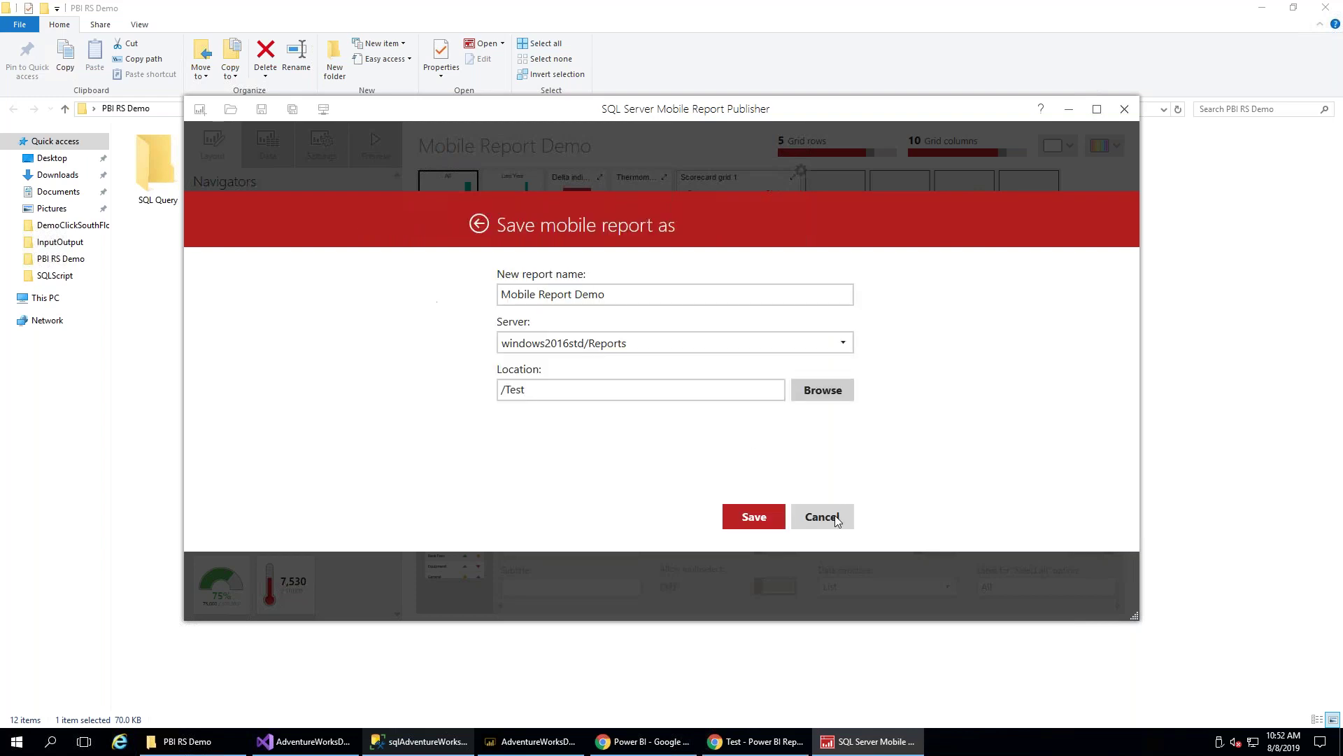
click(752, 525)
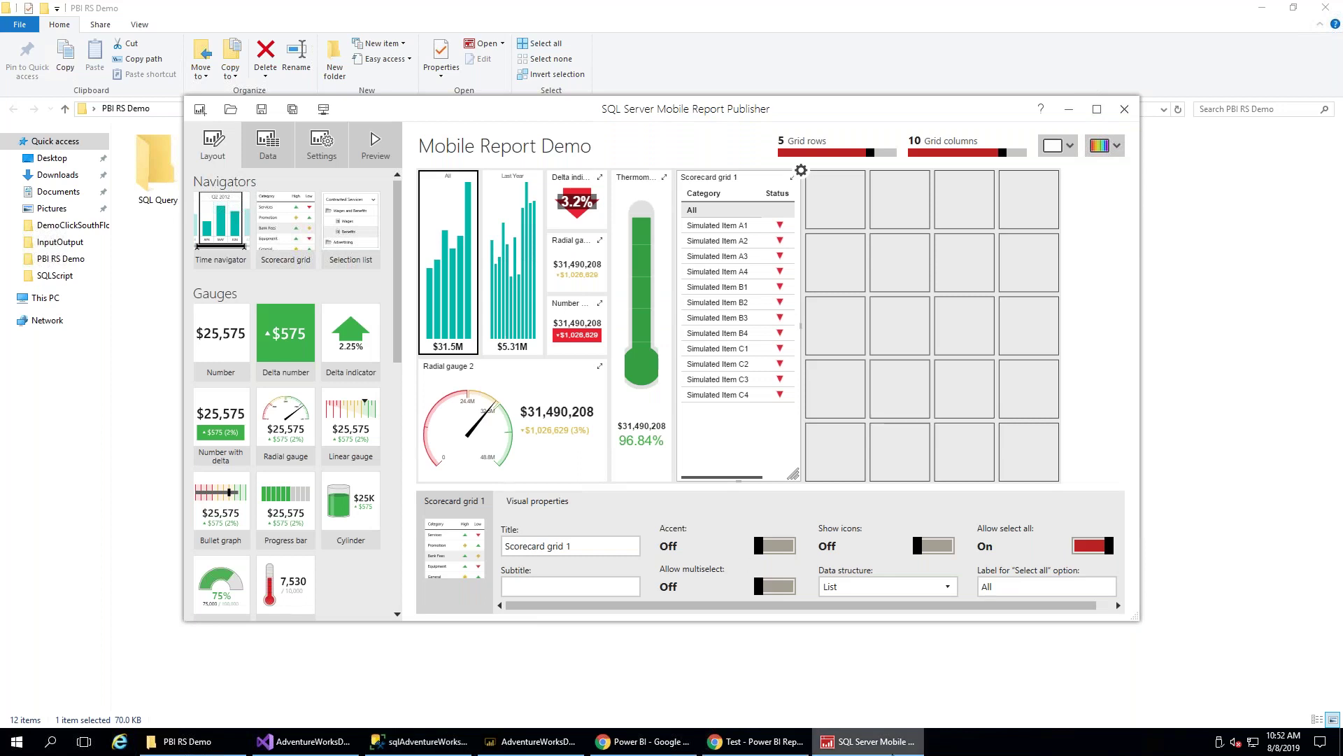
Switch to the portal in Chrome, reload the Test folder, view Mobile Report Demo filtered to Last Year, and return to the folder
click(756, 741)
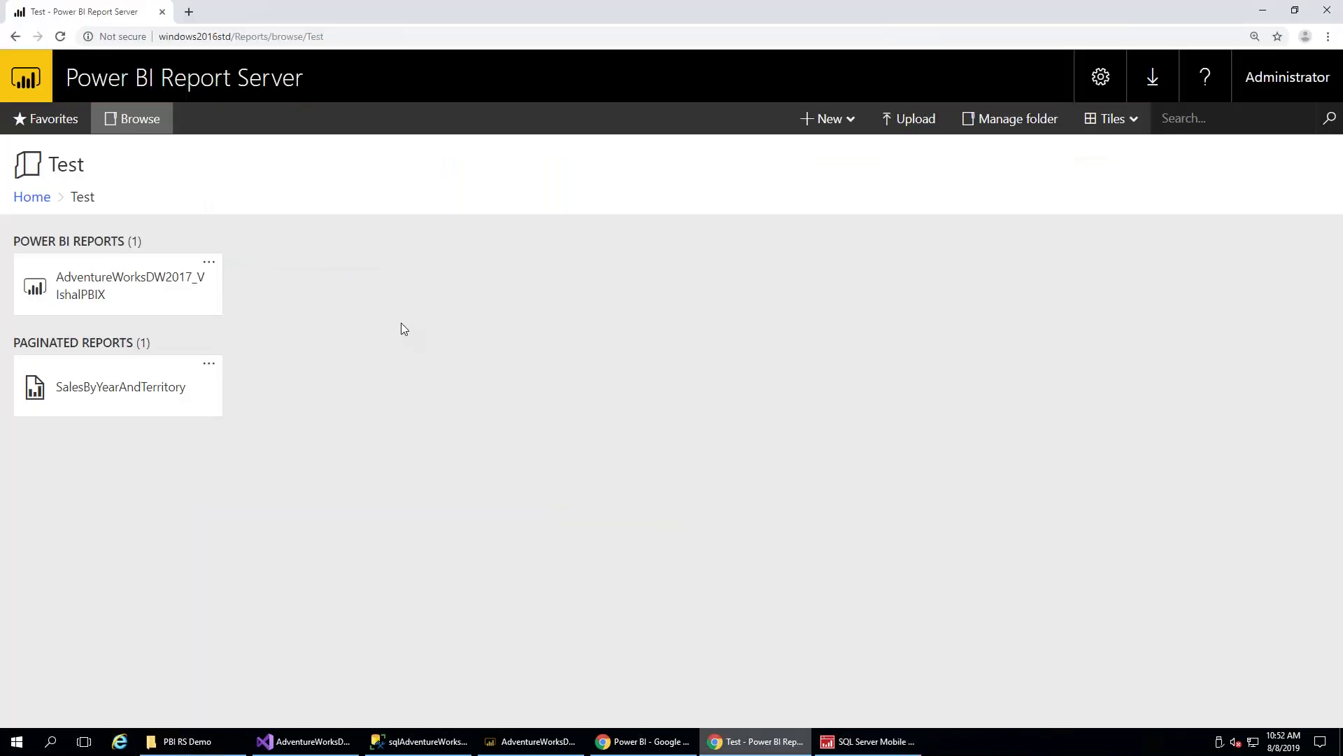
key(F5)
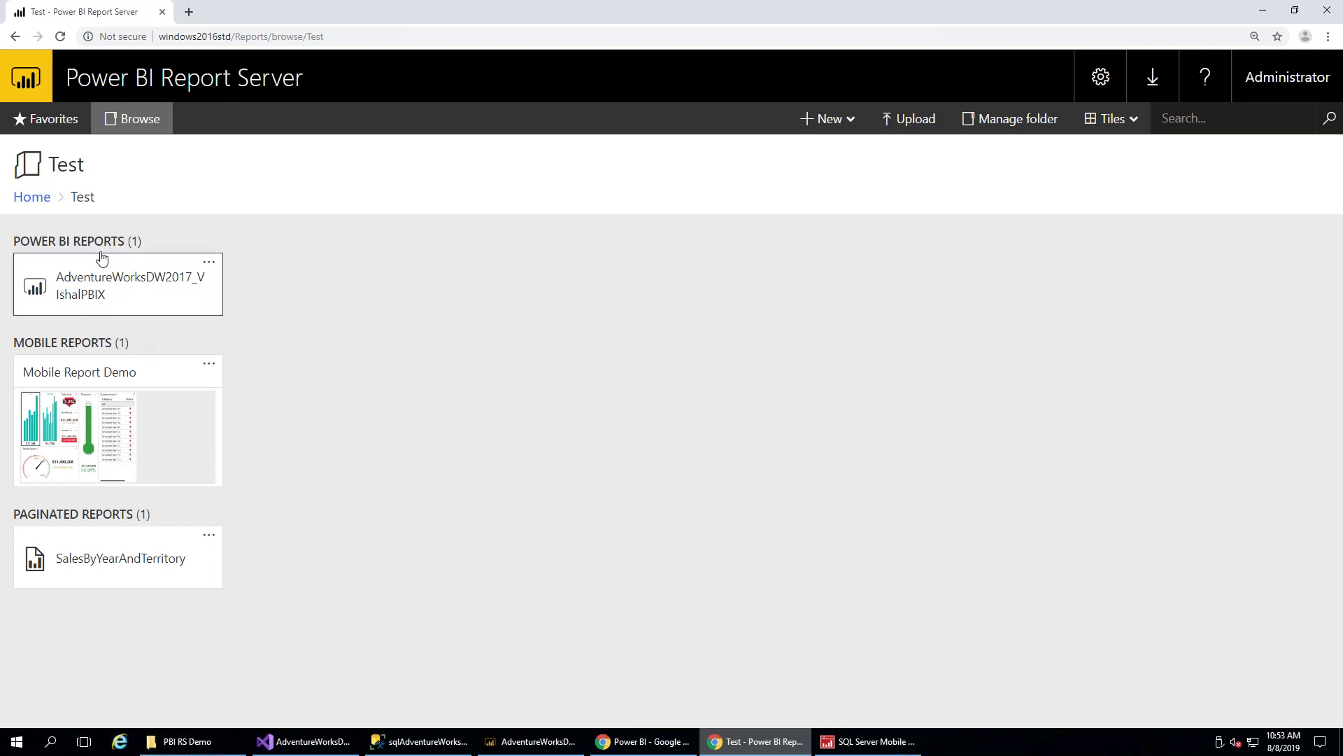
click(103, 392)
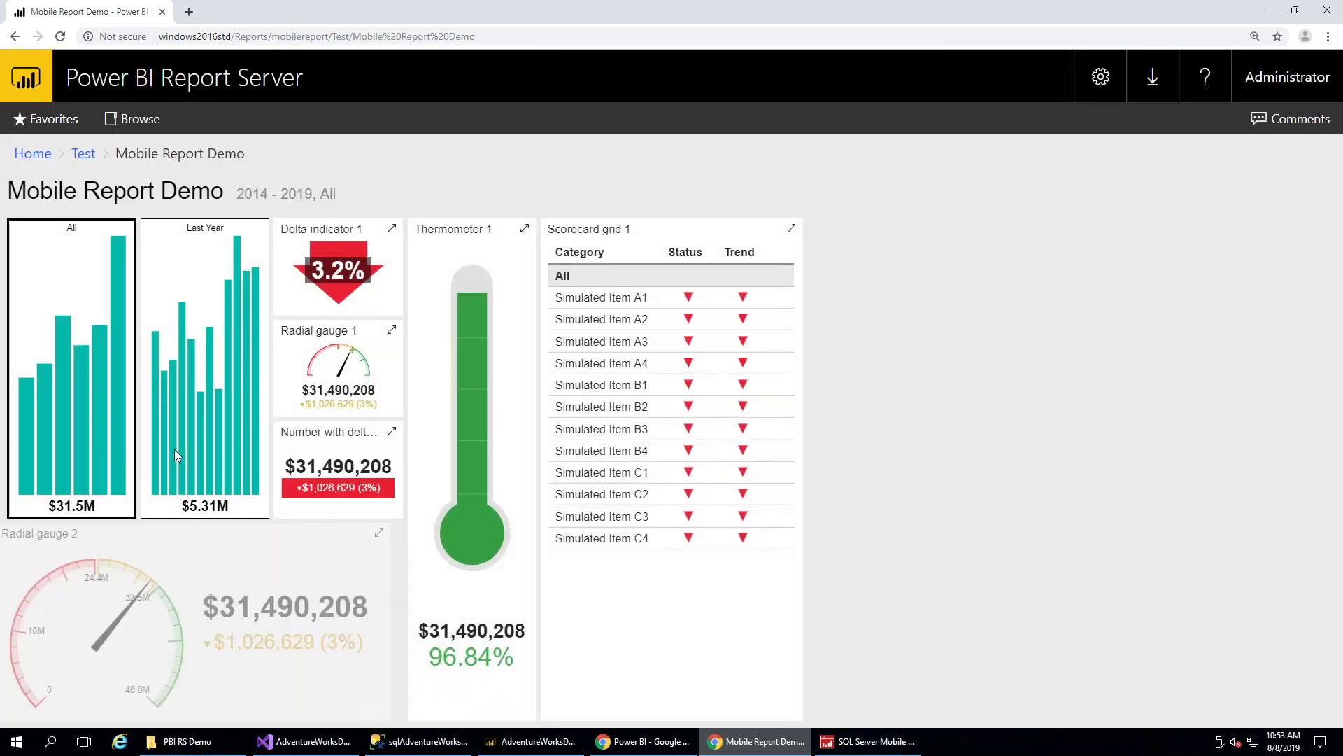
click(187, 406)
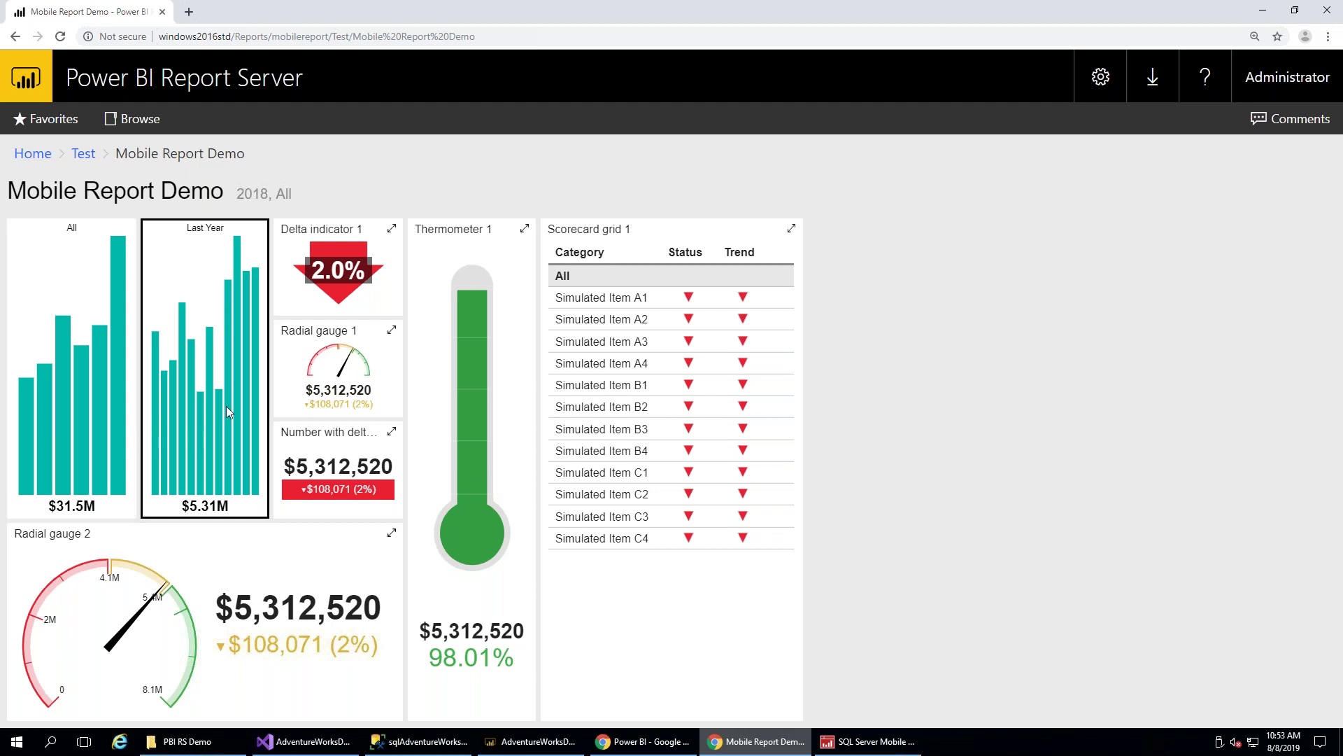
click(84, 154)
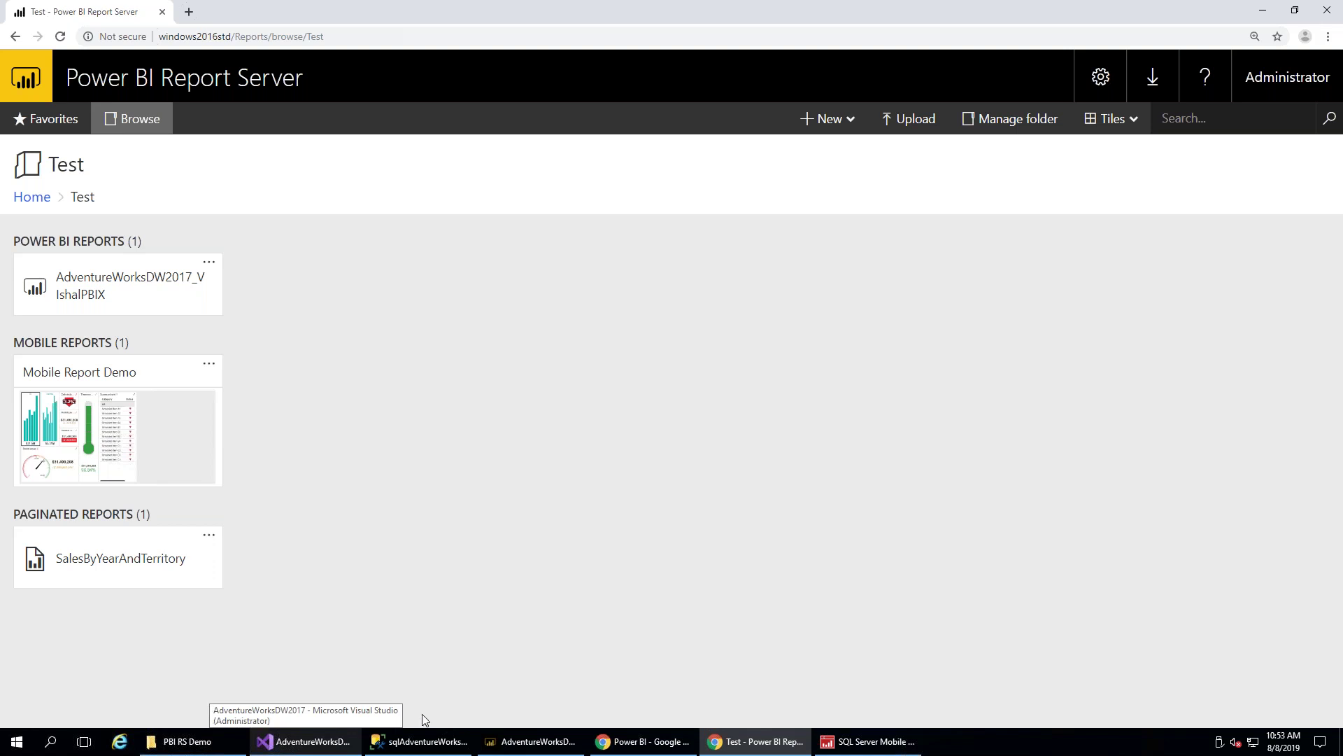
Open PaginatedReportBuilder Example from the PBI RS Demo folder in Power BI Report Builder and maximize its window
click(183, 741)
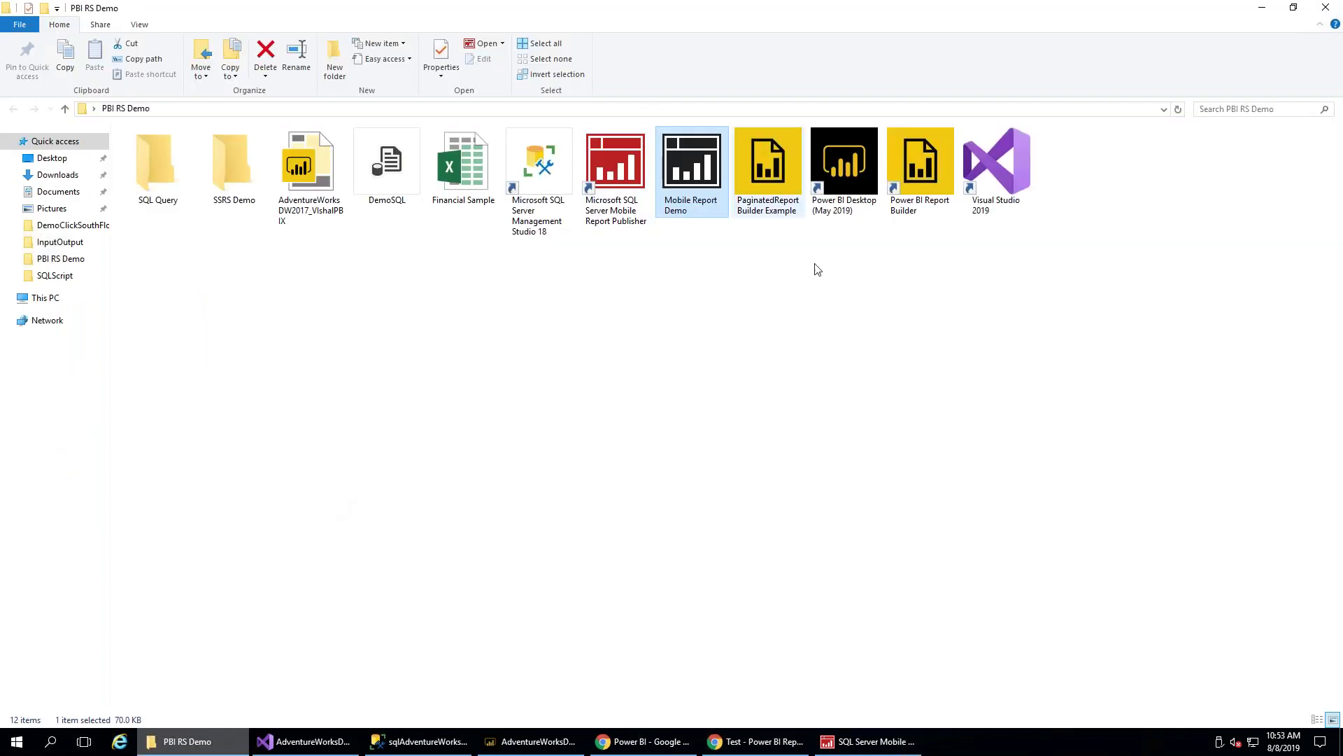
click(799, 295)
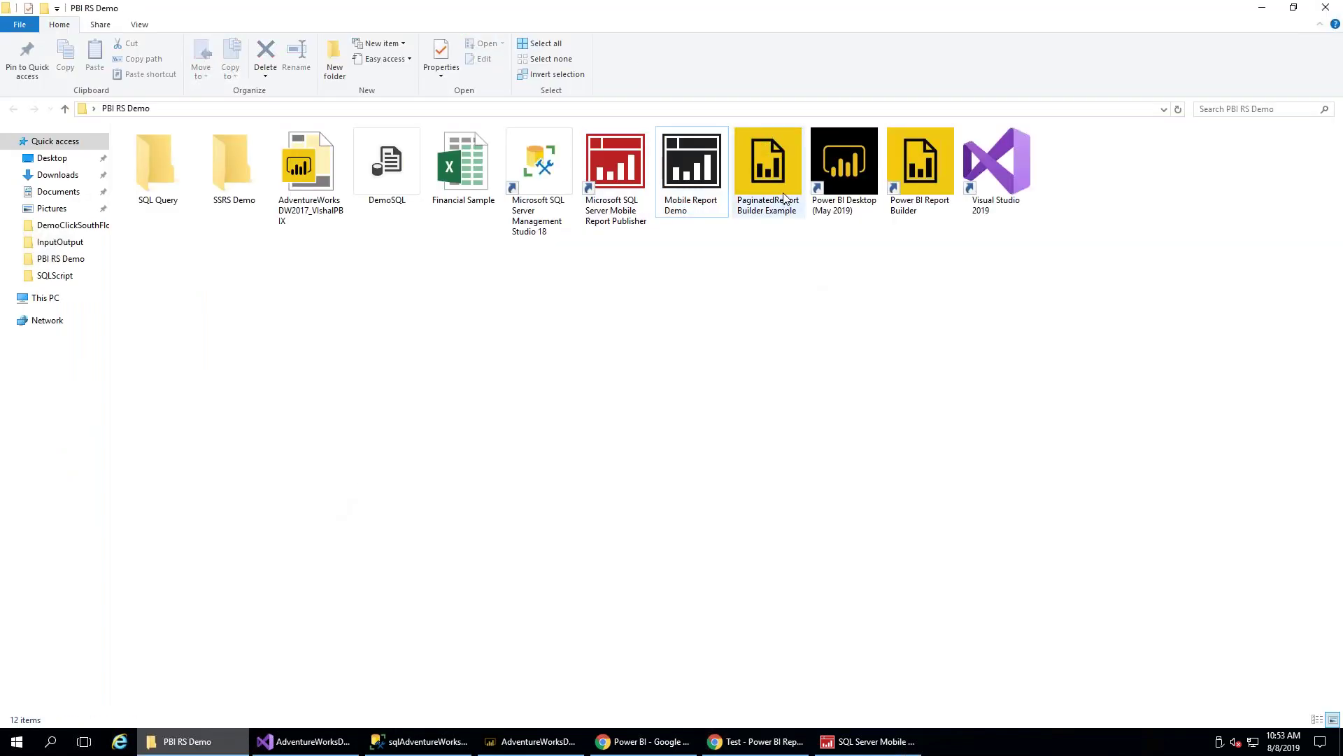
click(770, 208)
double_click(771, 208)
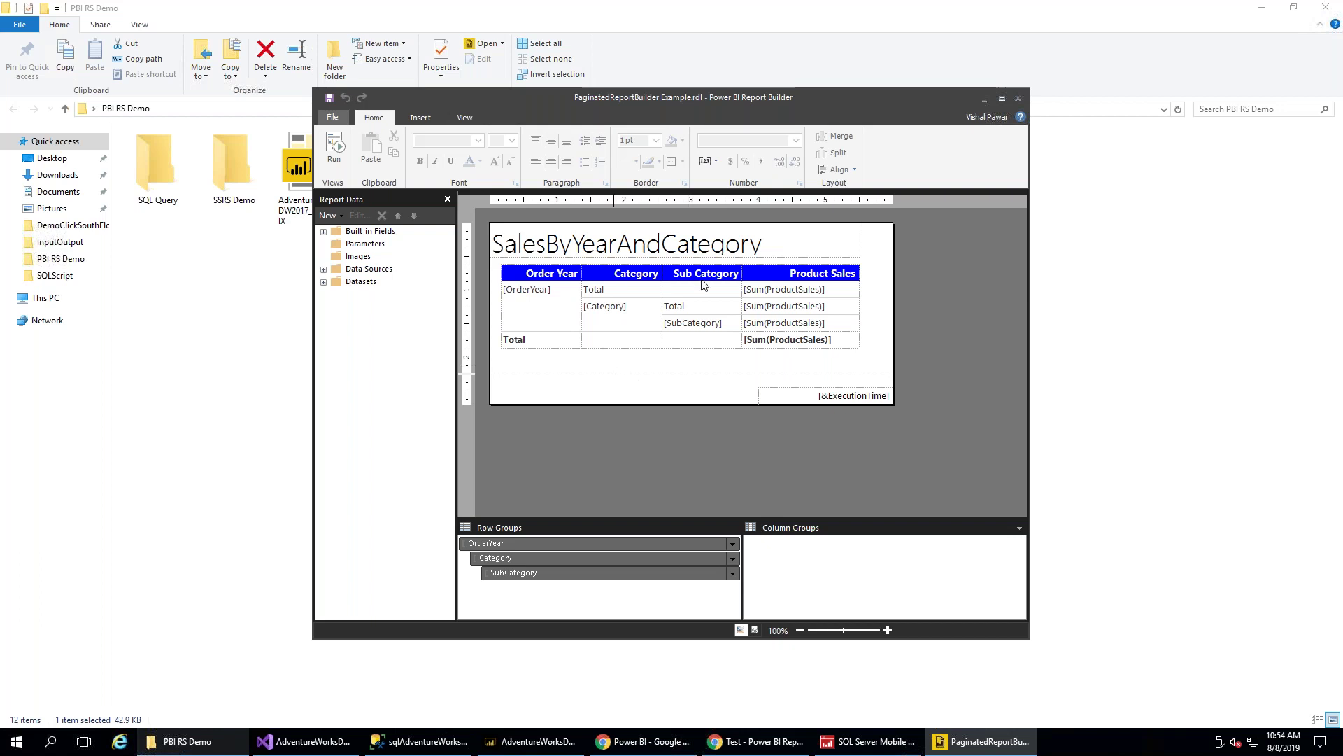
click(1002, 98)
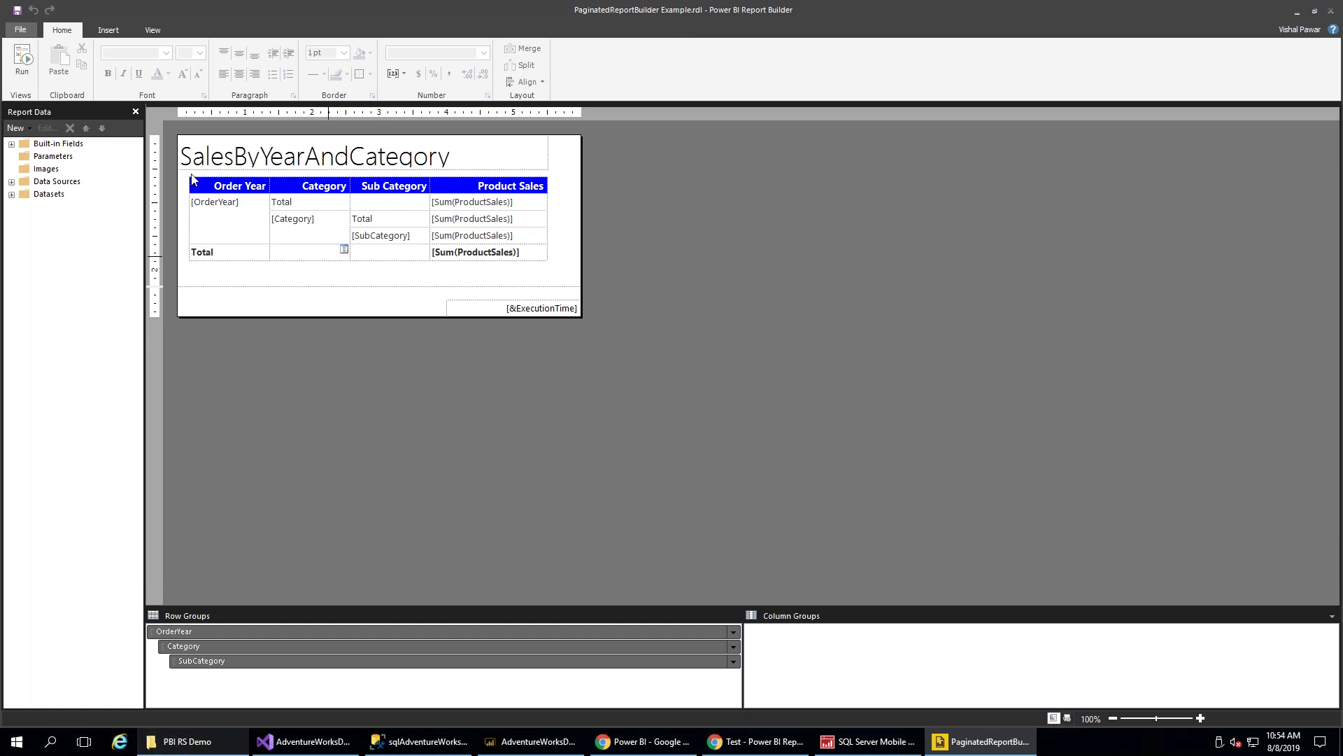
Run the SalesByYearAndCategory report and expand order year 2011 and its Clothing category
click(23, 59)
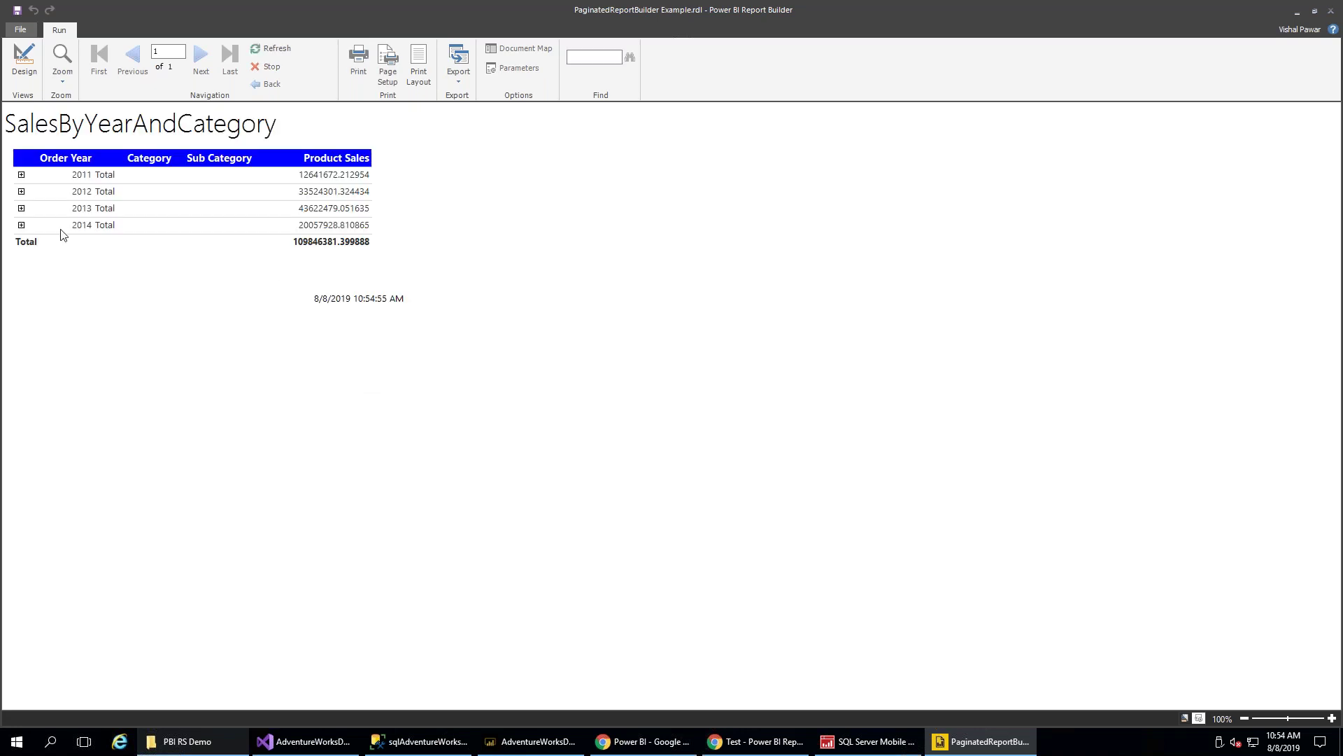
click(21, 175)
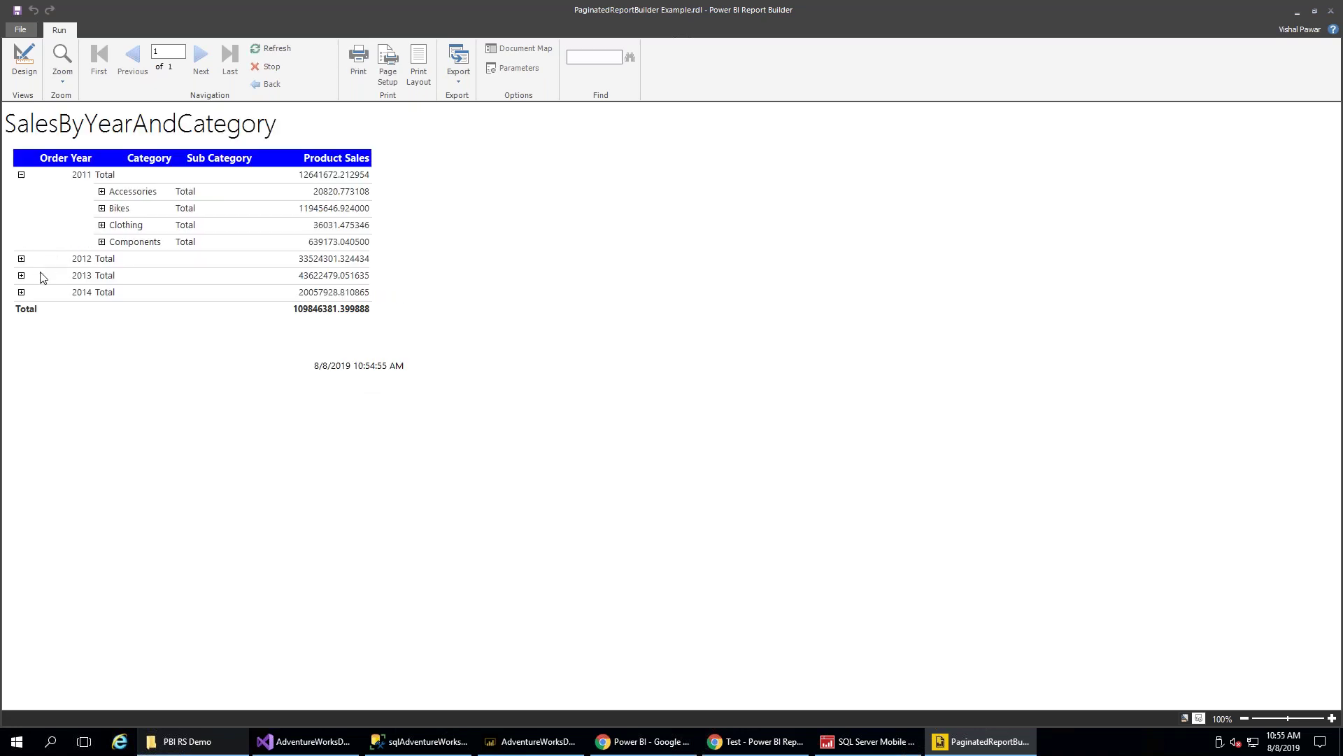
click(102, 225)
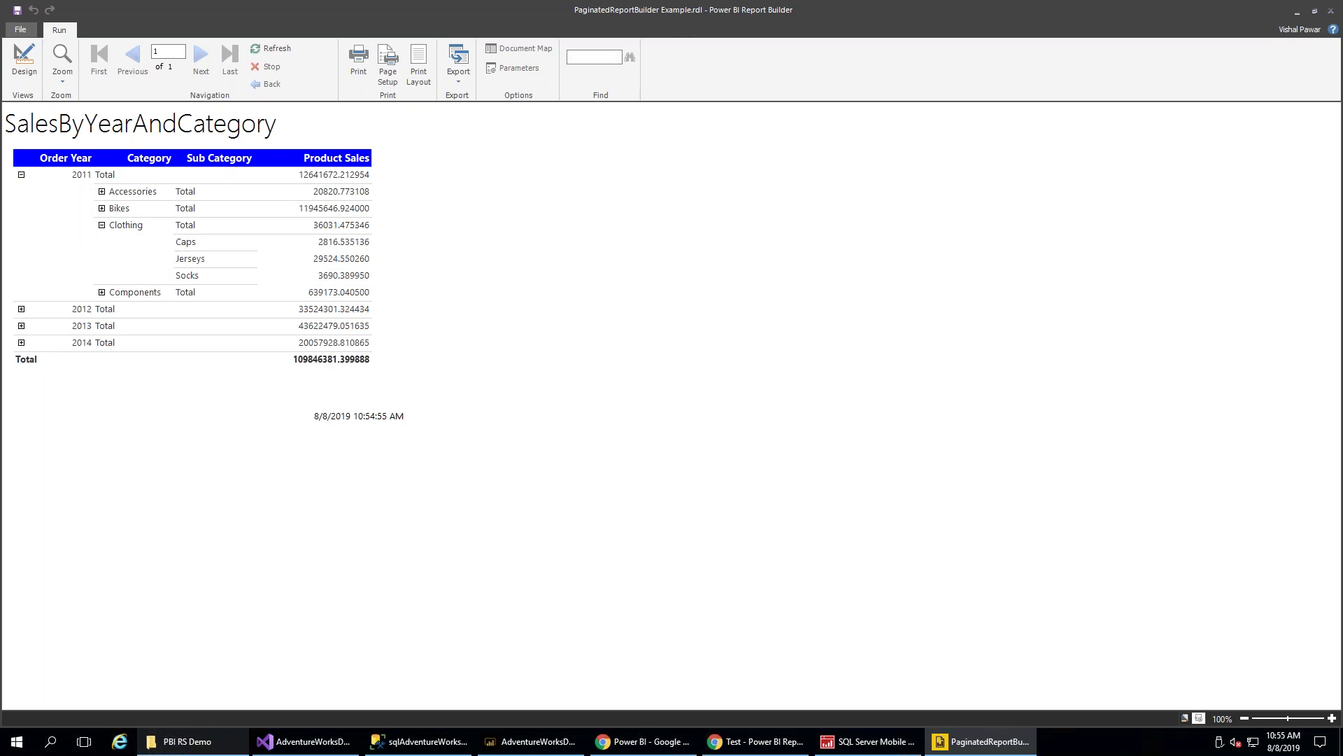
Review the destinations Report Builder offers for saving a copy of the report
click(24, 30)
click(723, 418)
click(20, 30)
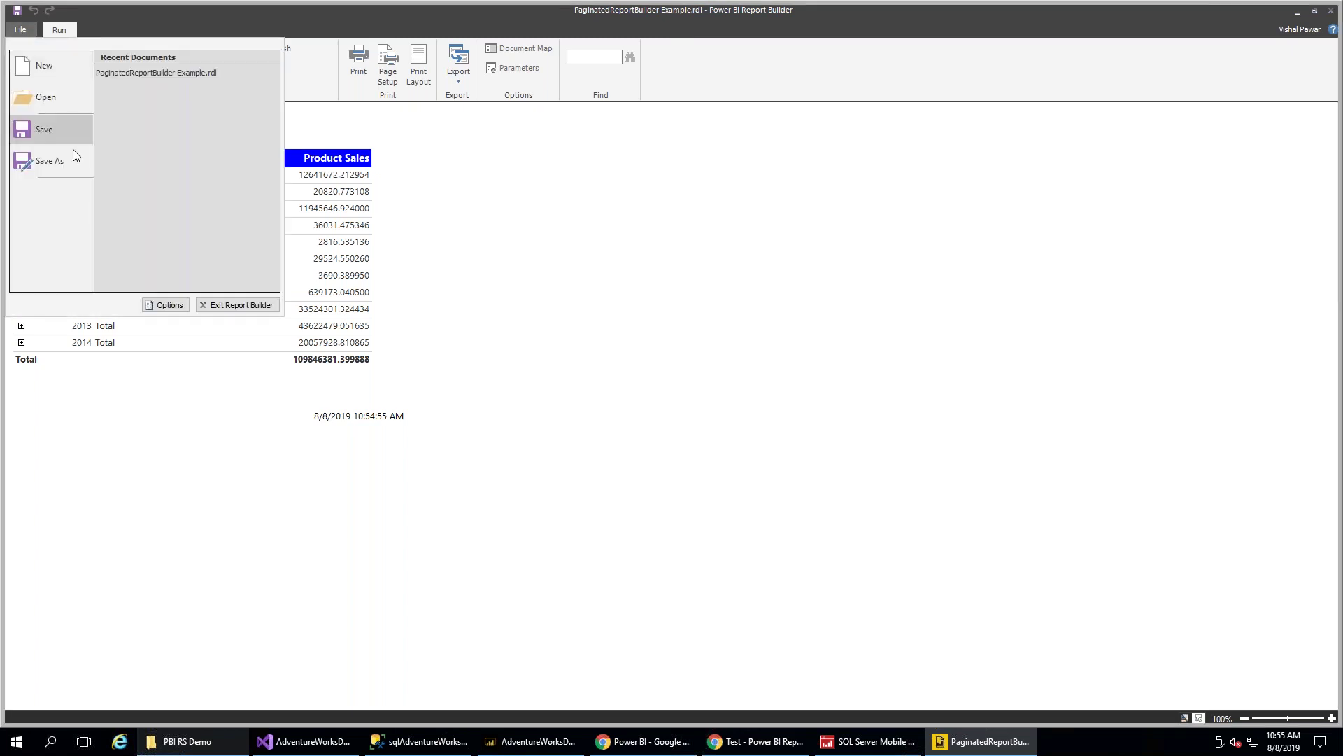
mouse_move(62, 166)
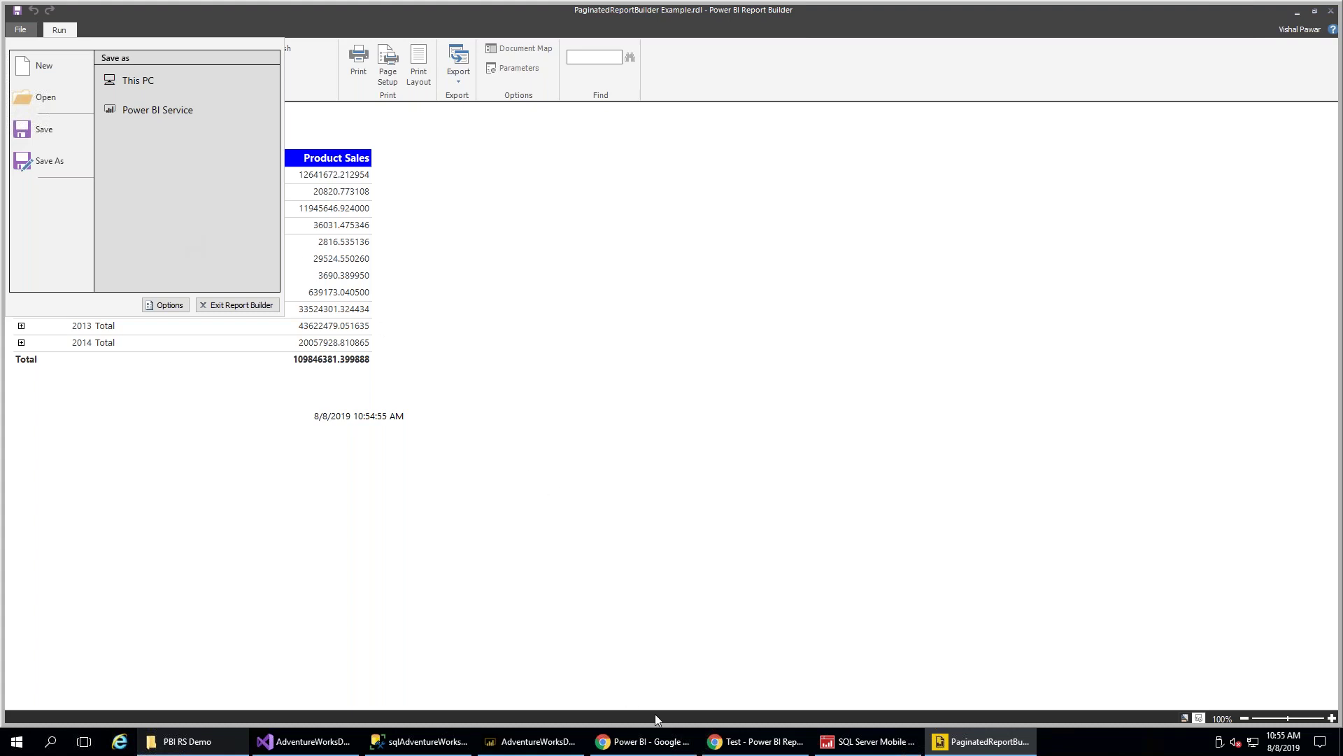
Switch to the portal in Chrome and upload the PaginatedReportBuilder Example file to the Test folder
click(750, 747)
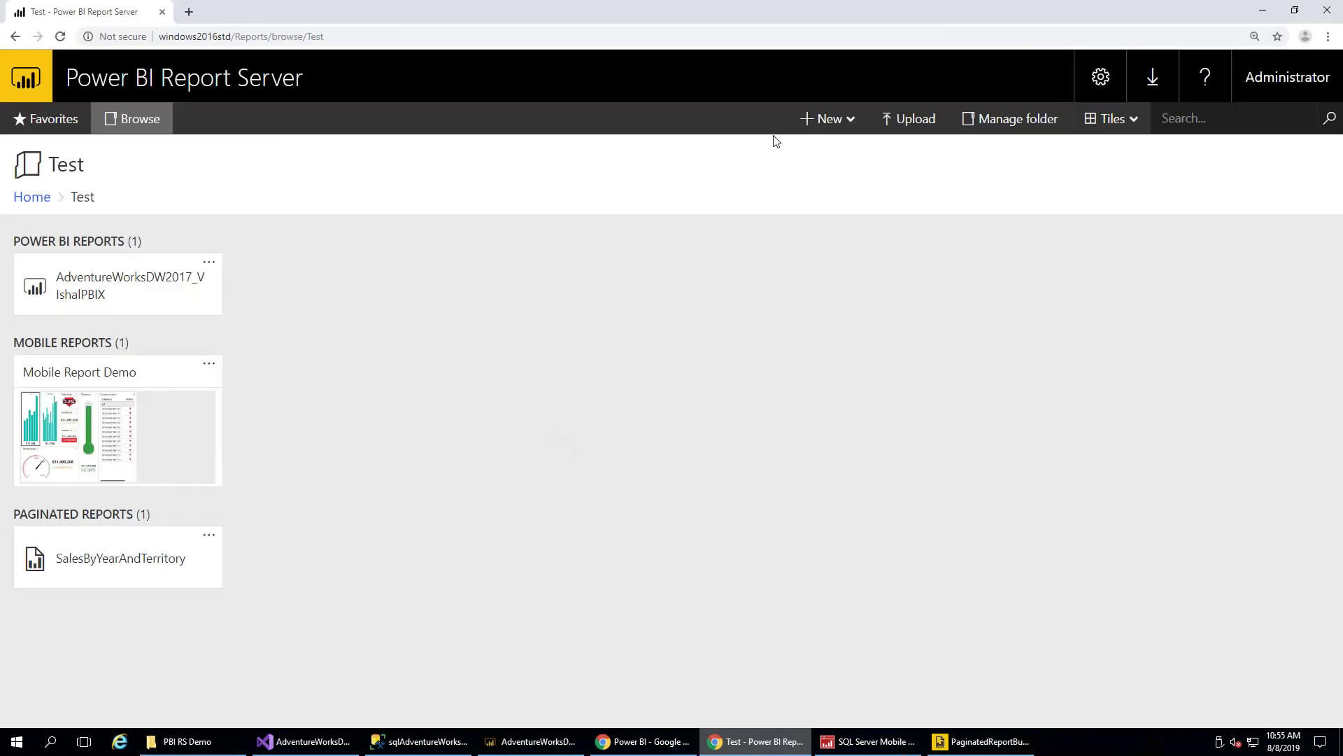
click(905, 129)
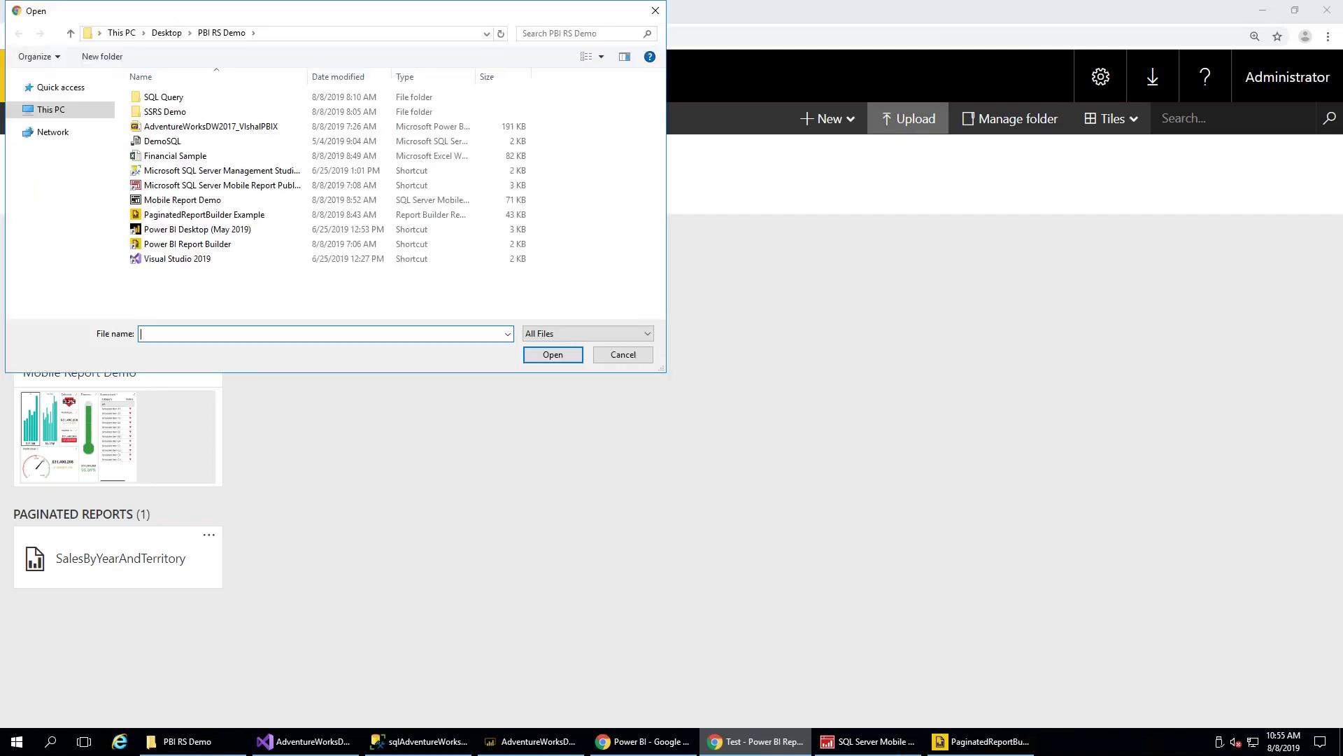
click(241, 218)
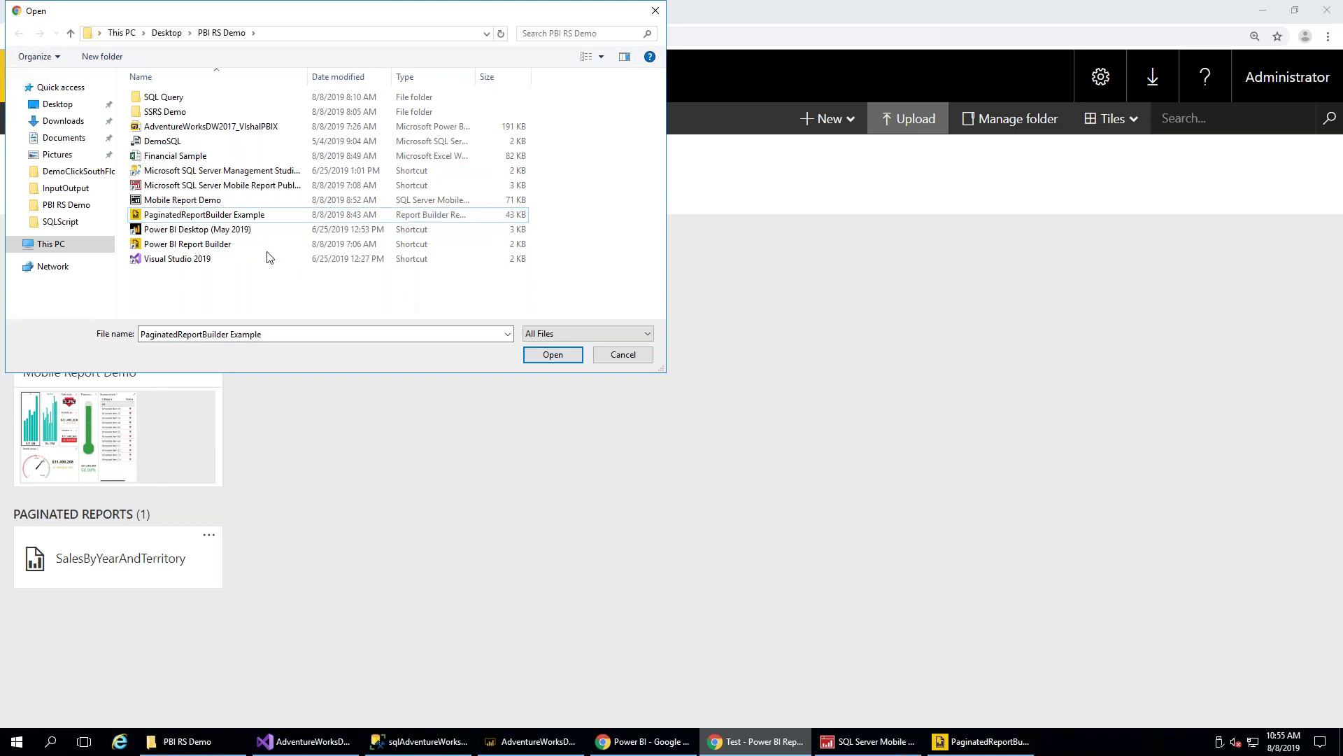
double_click(241, 214)
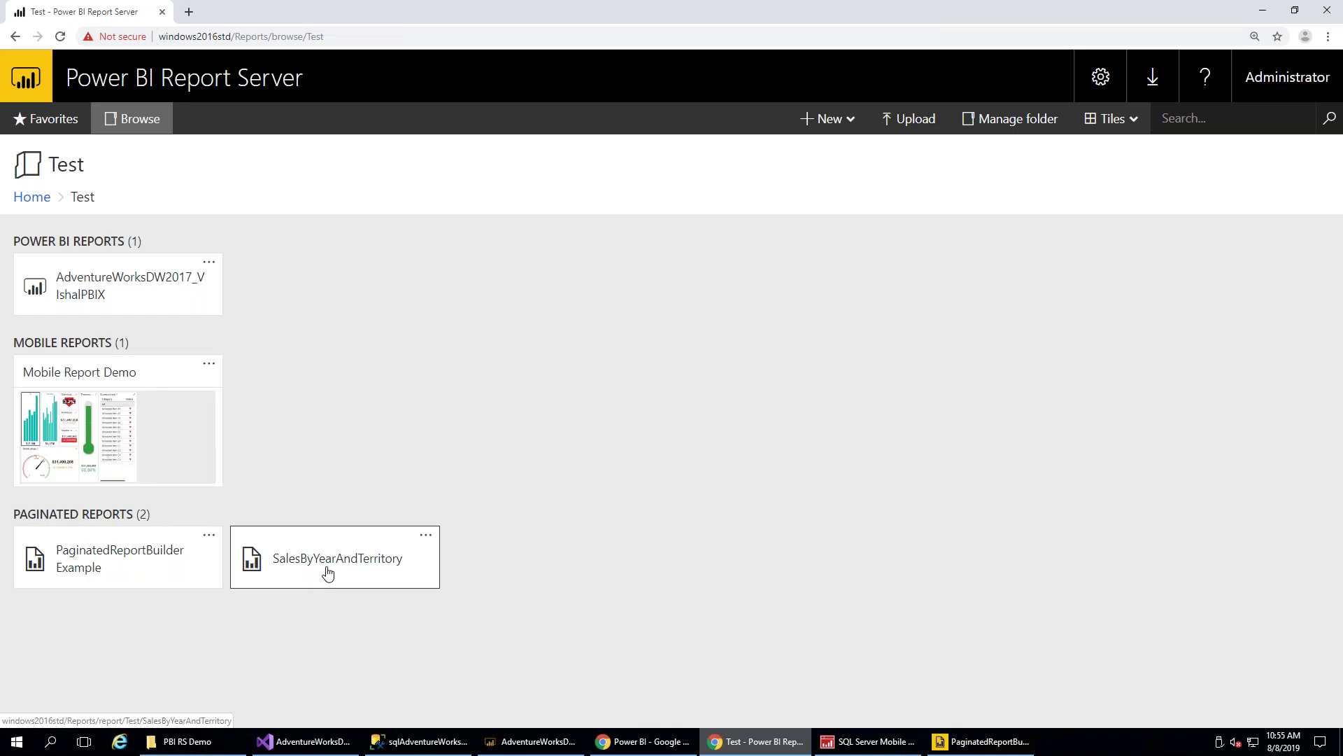
View the published PaginatedReportBuilder Example, expanding 2011 and Bikes, check its export formats, and return to the Test folder
click(92, 572)
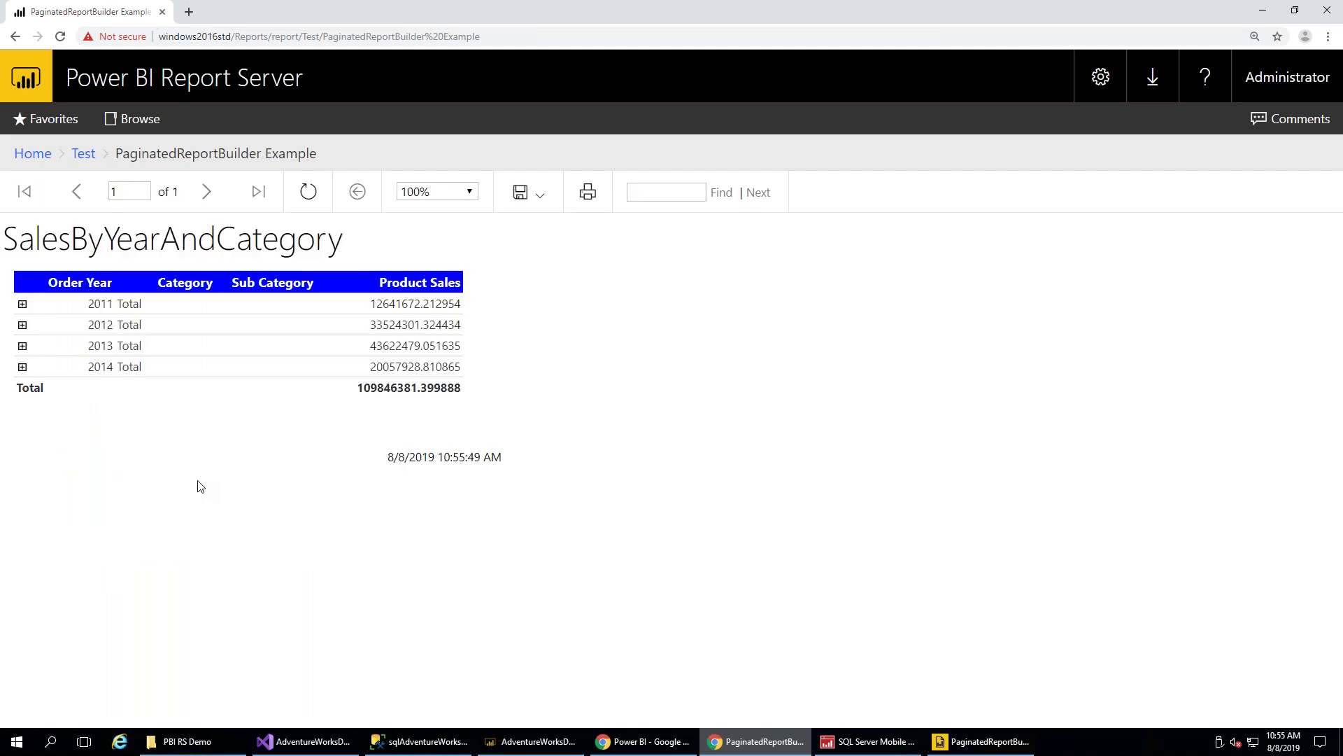
click(21, 305)
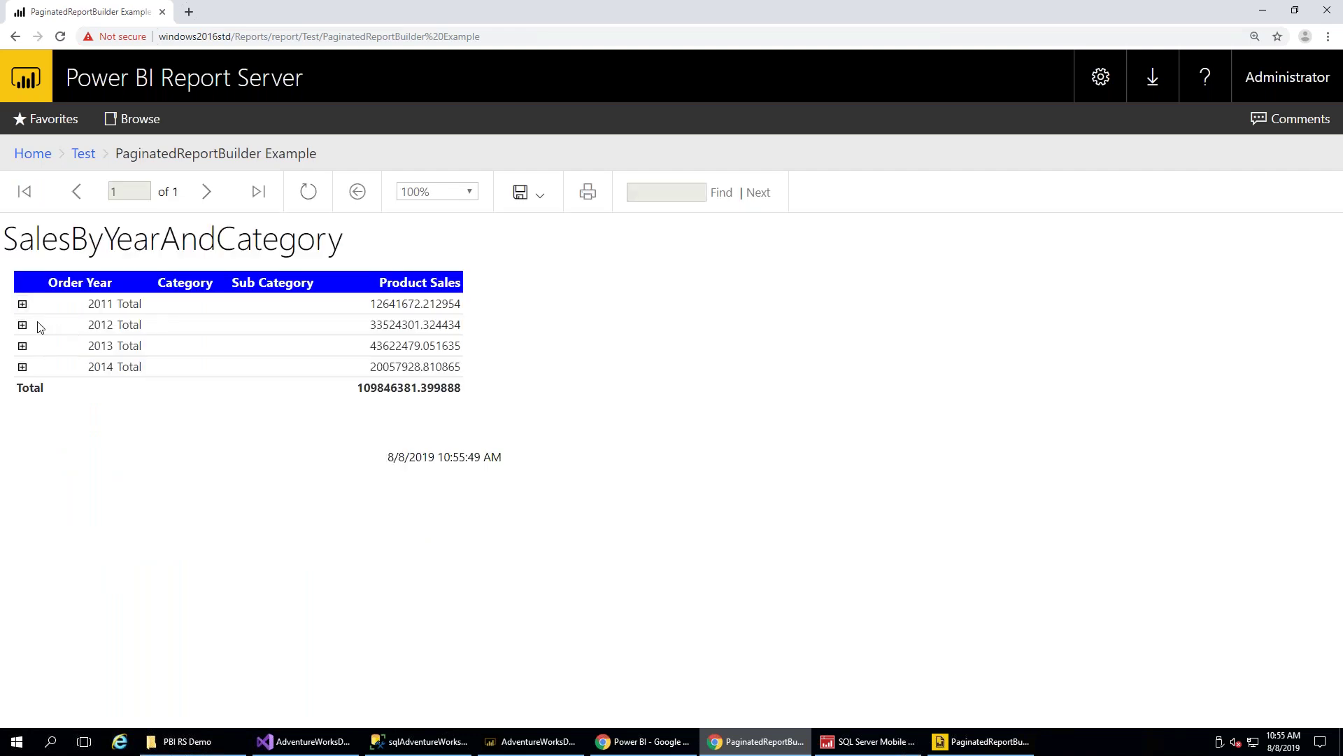
click(136, 350)
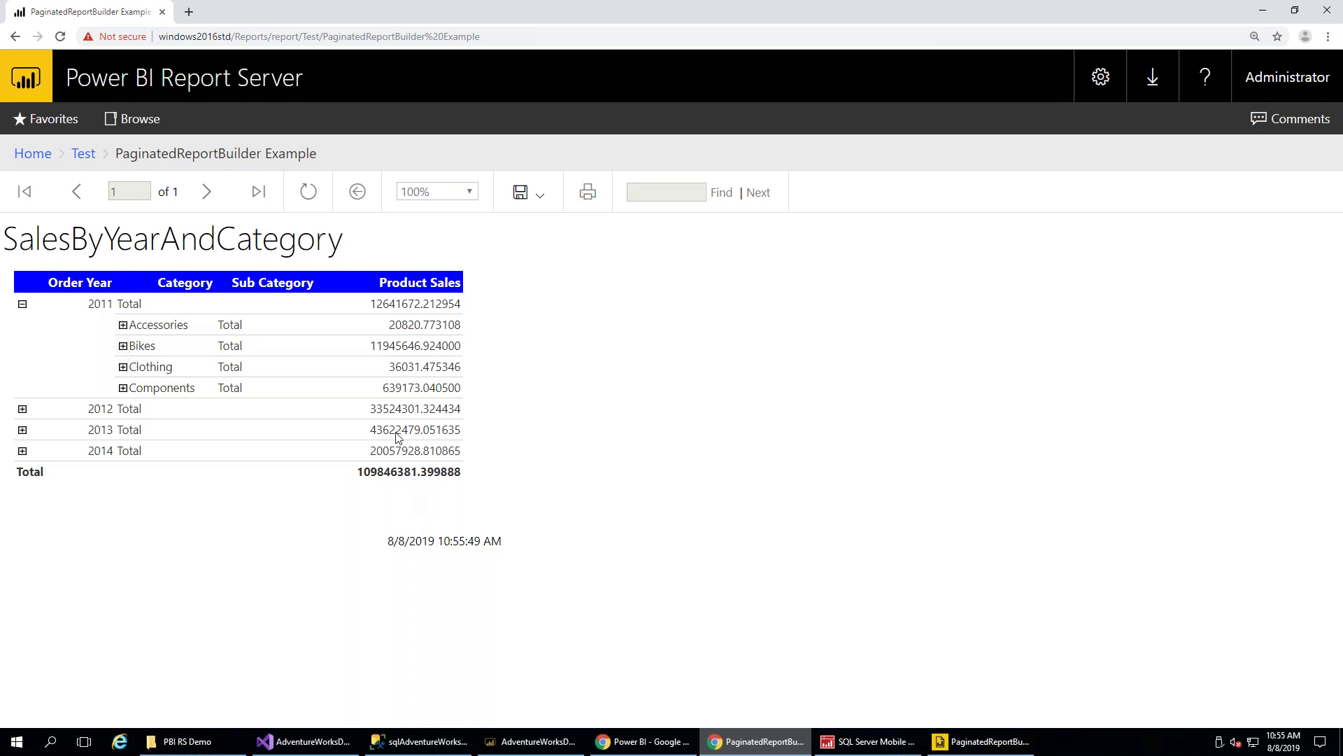
click(538, 200)
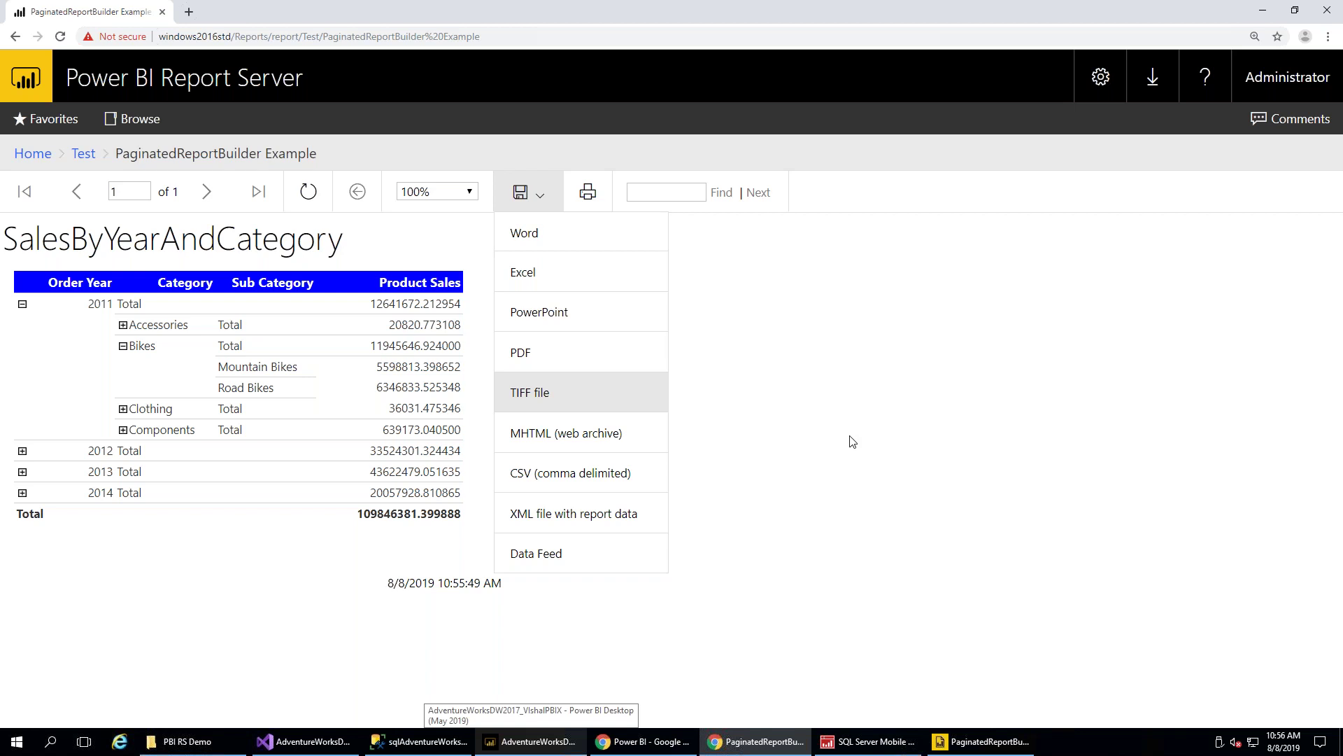
click(83, 155)
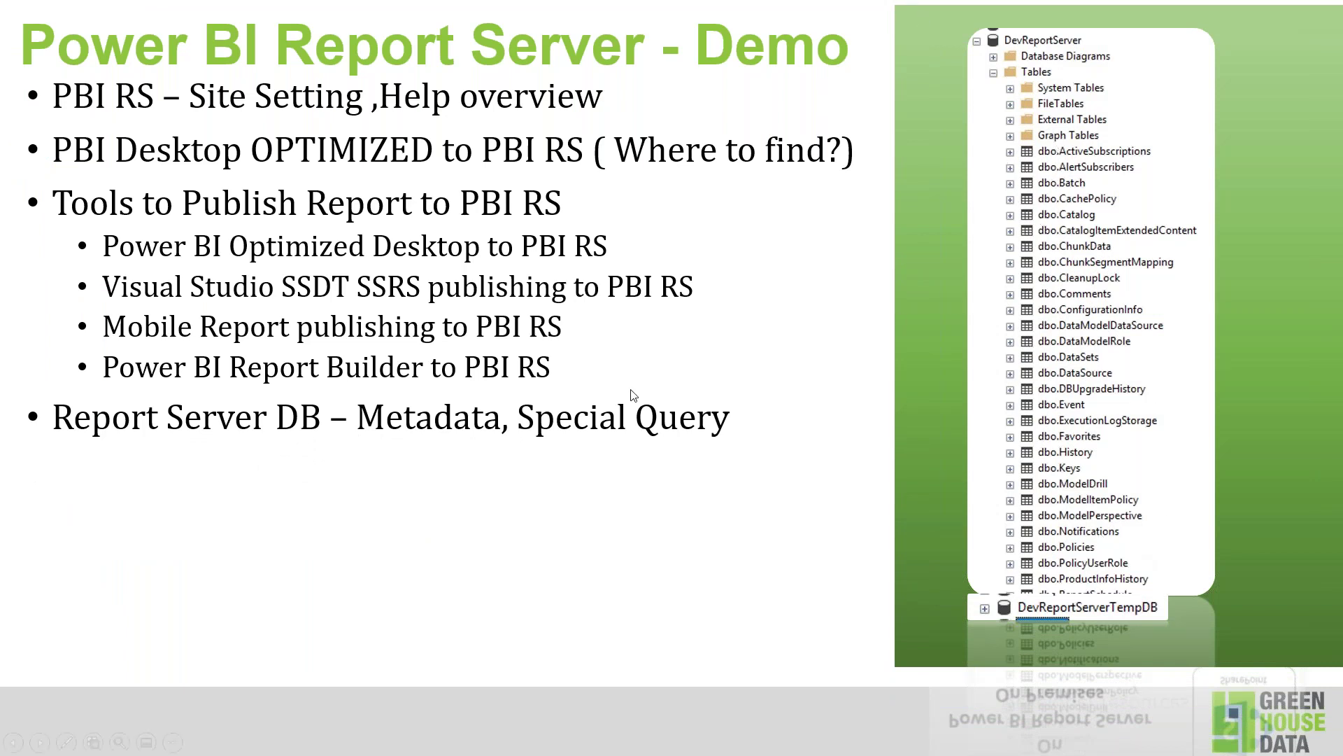
Switch to SQL Server Management Studio, browse the DevReportServer database's tables, and bring up the sqlReportServerQuery script
key(alt+Tab)
click(418, 743)
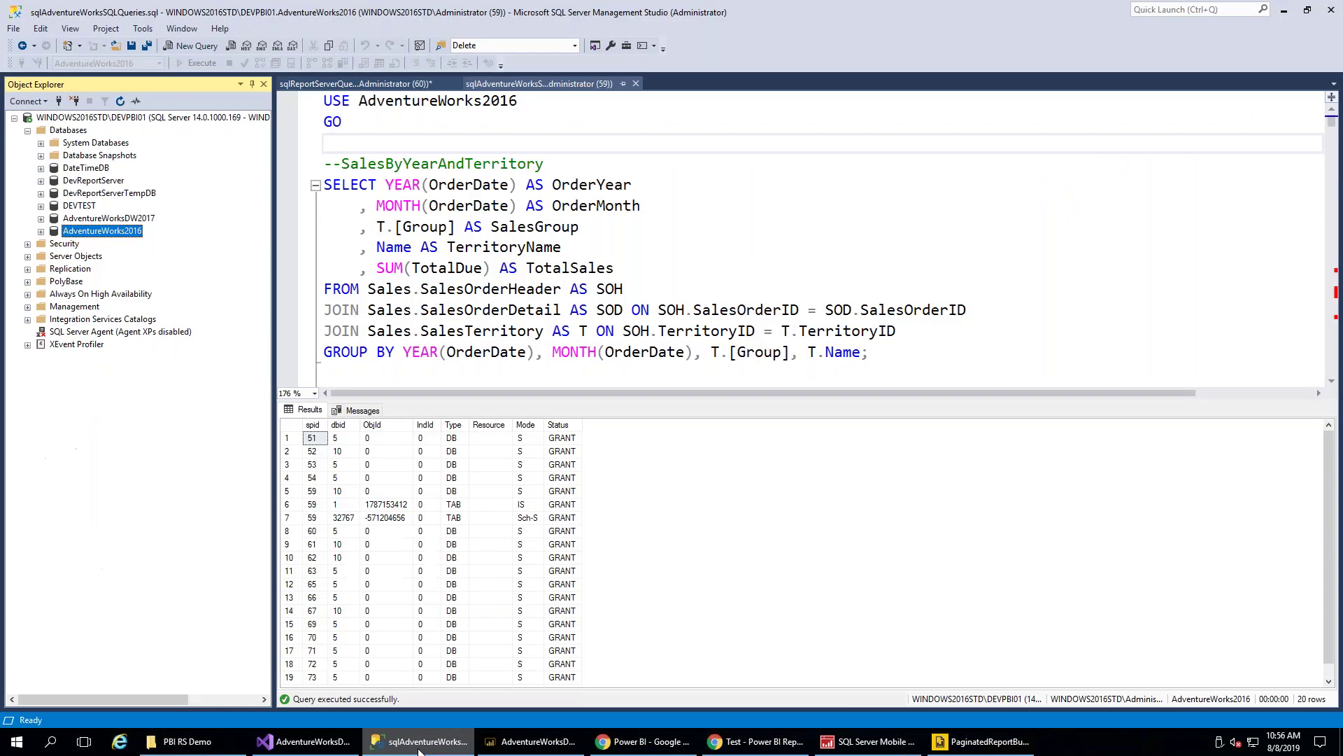
click(418, 743)
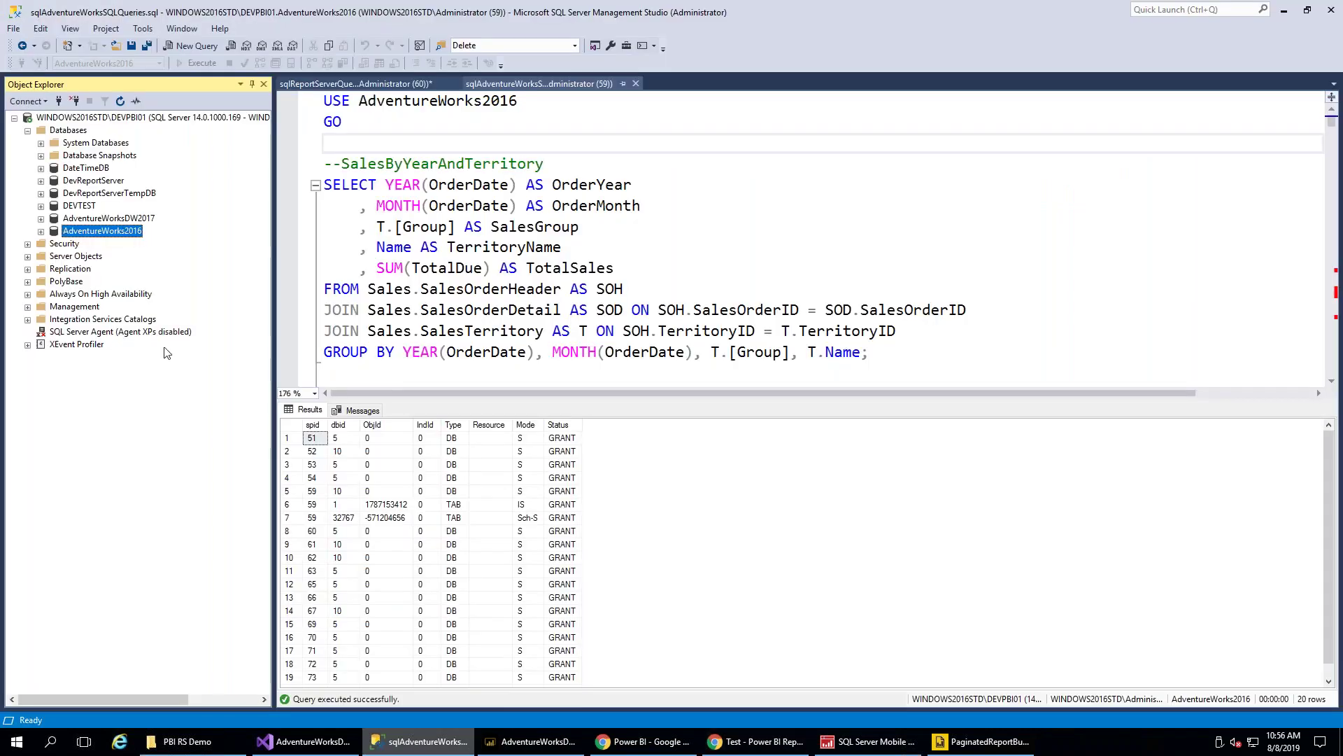
click(76, 182)
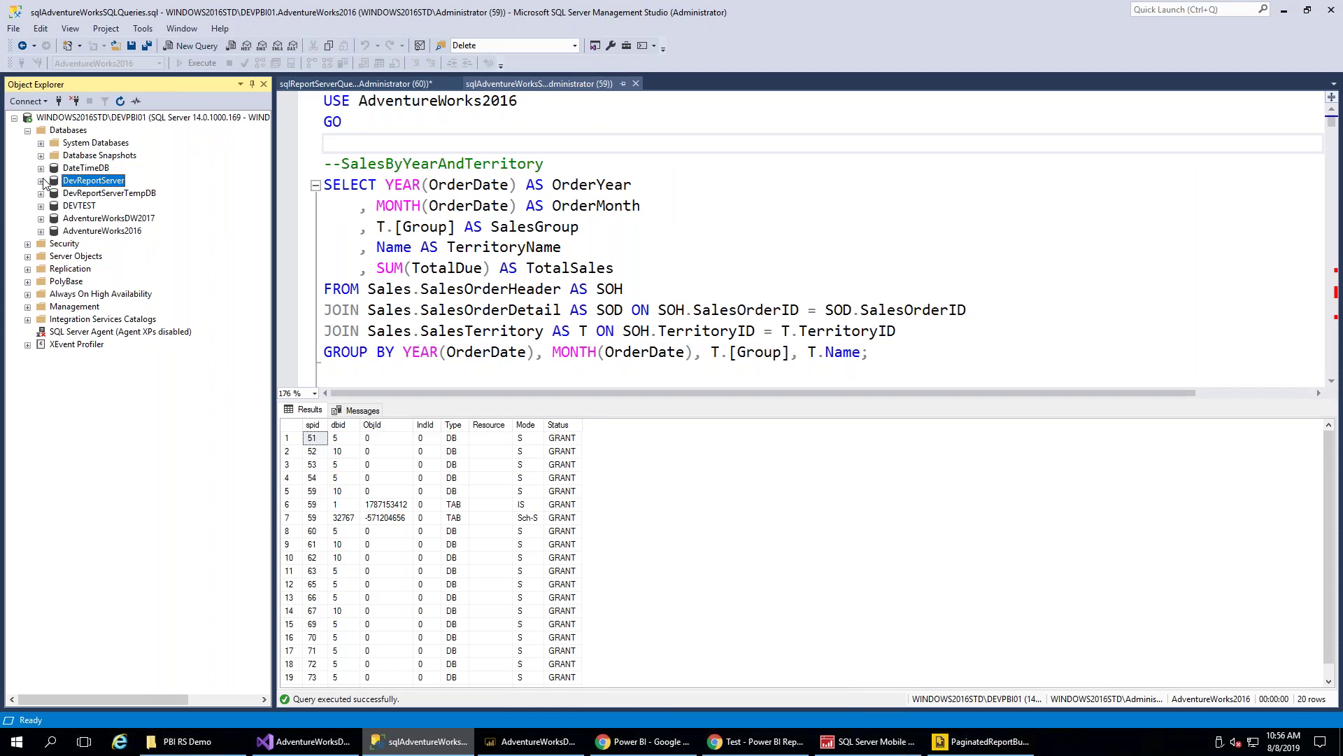
click(42, 181)
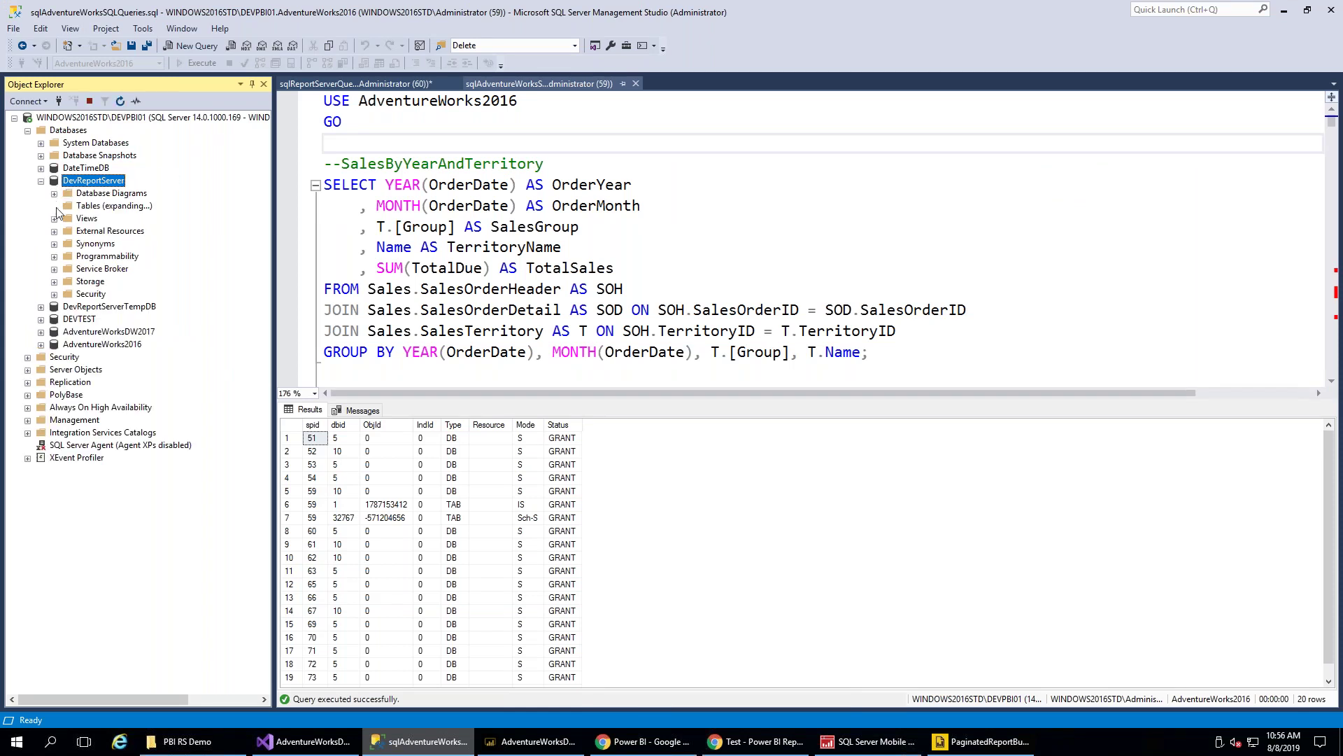
scroll(116, 266, down, 2)
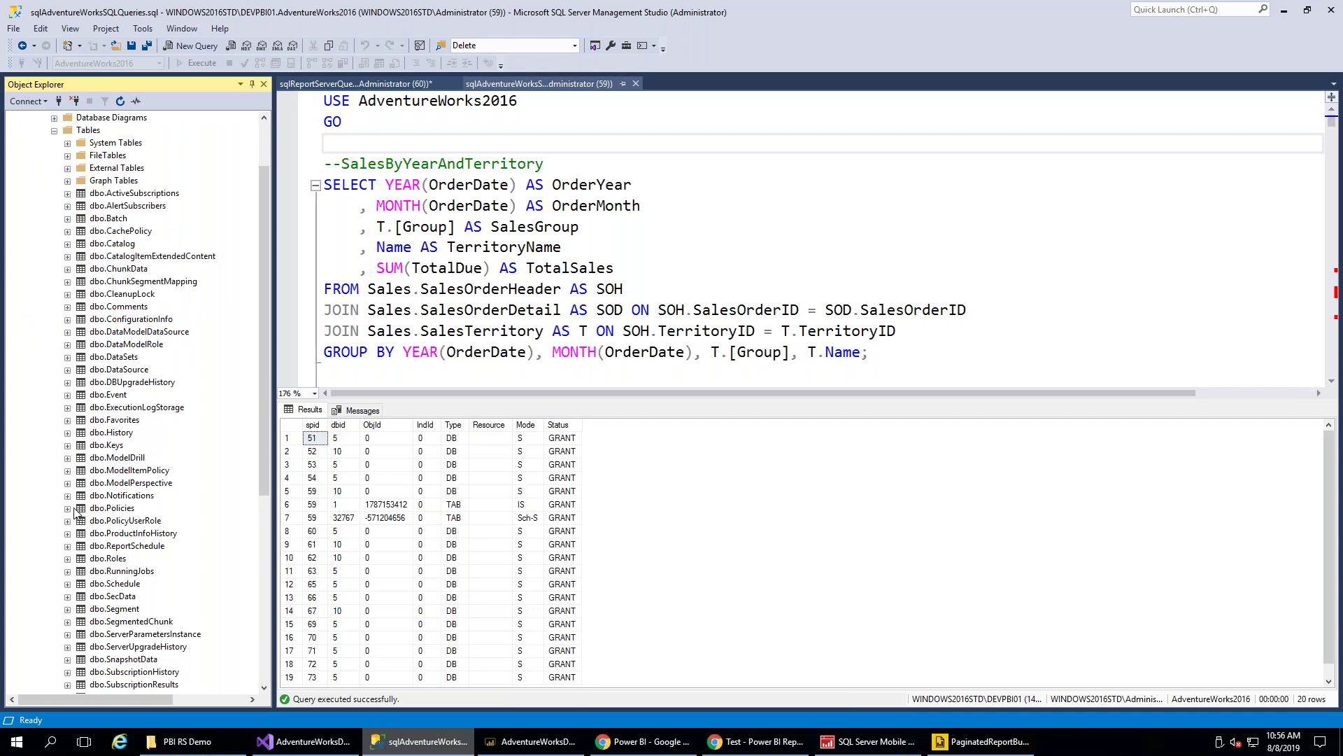
click(347, 84)
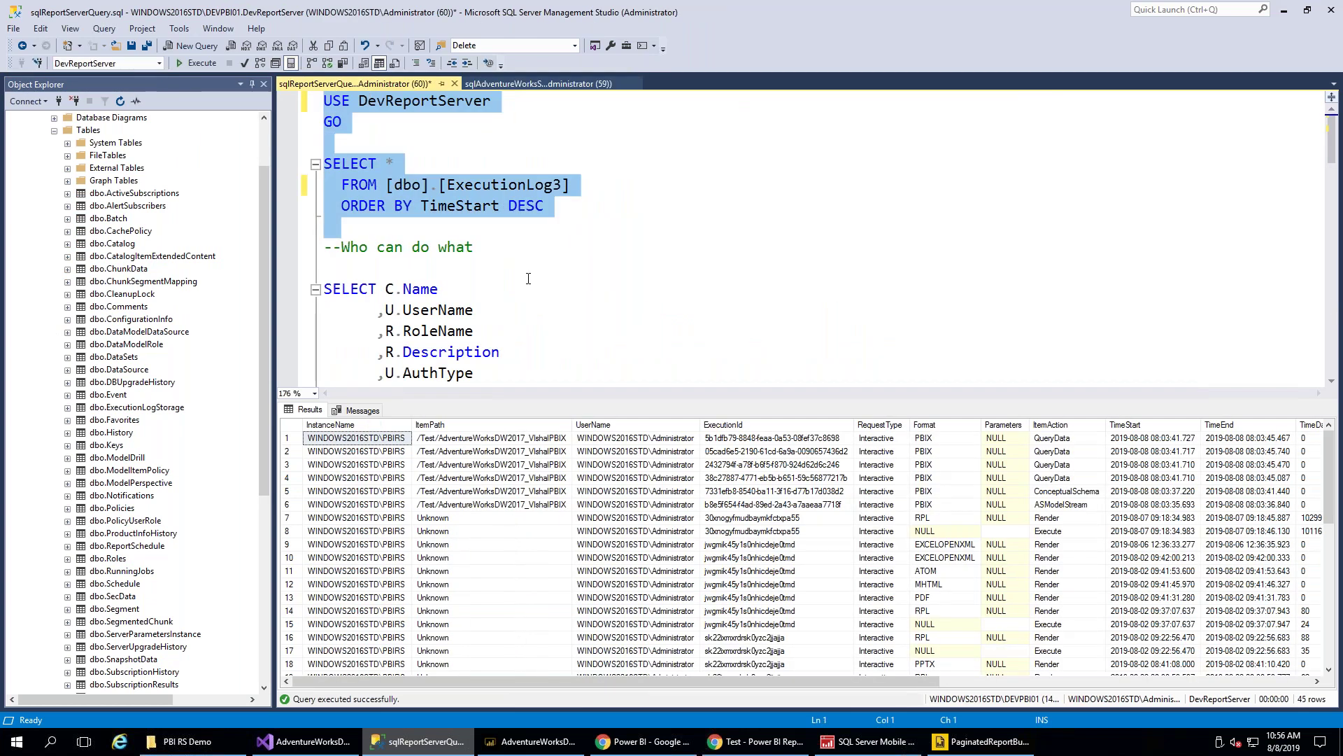
Run only the ExecutionLog3 query ordered by TimeStart descending, and enlarge the results area
click(651, 263)
drag(544, 206, 324, 143)
click(197, 64)
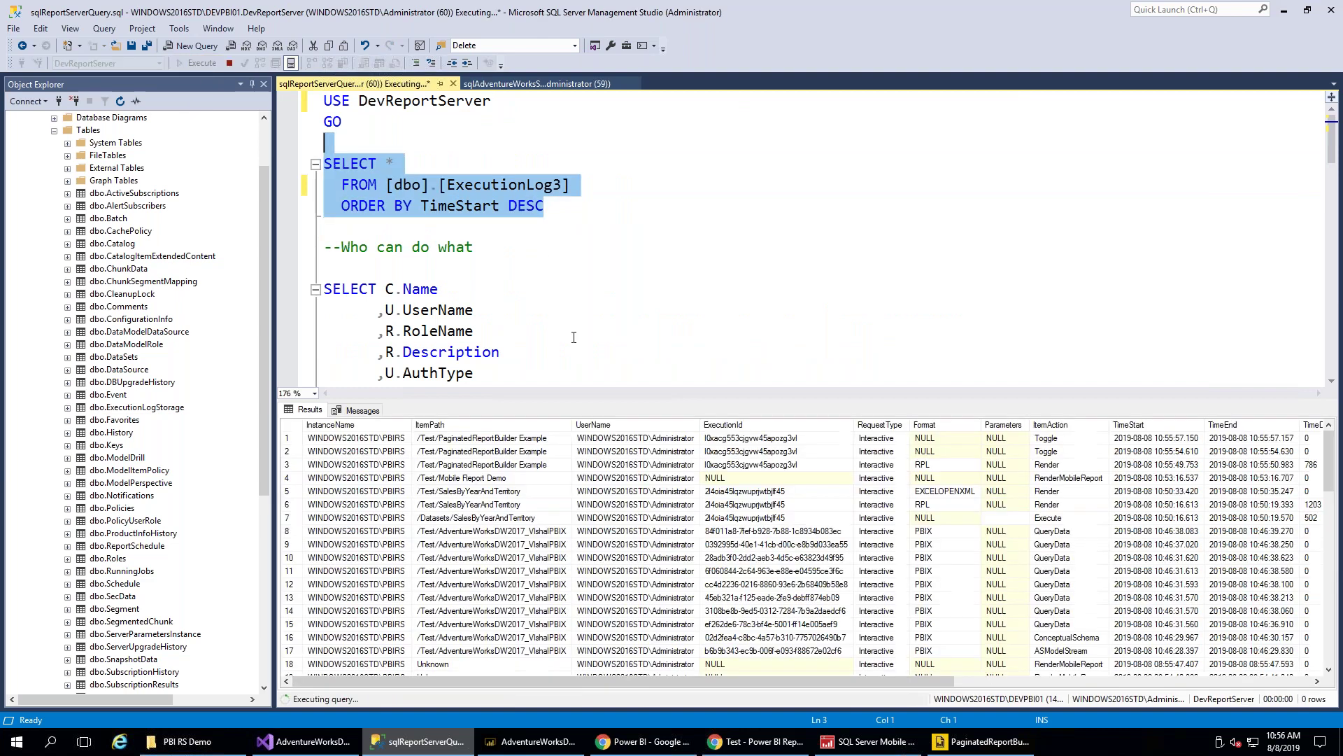
drag(483, 401, 483, 291)
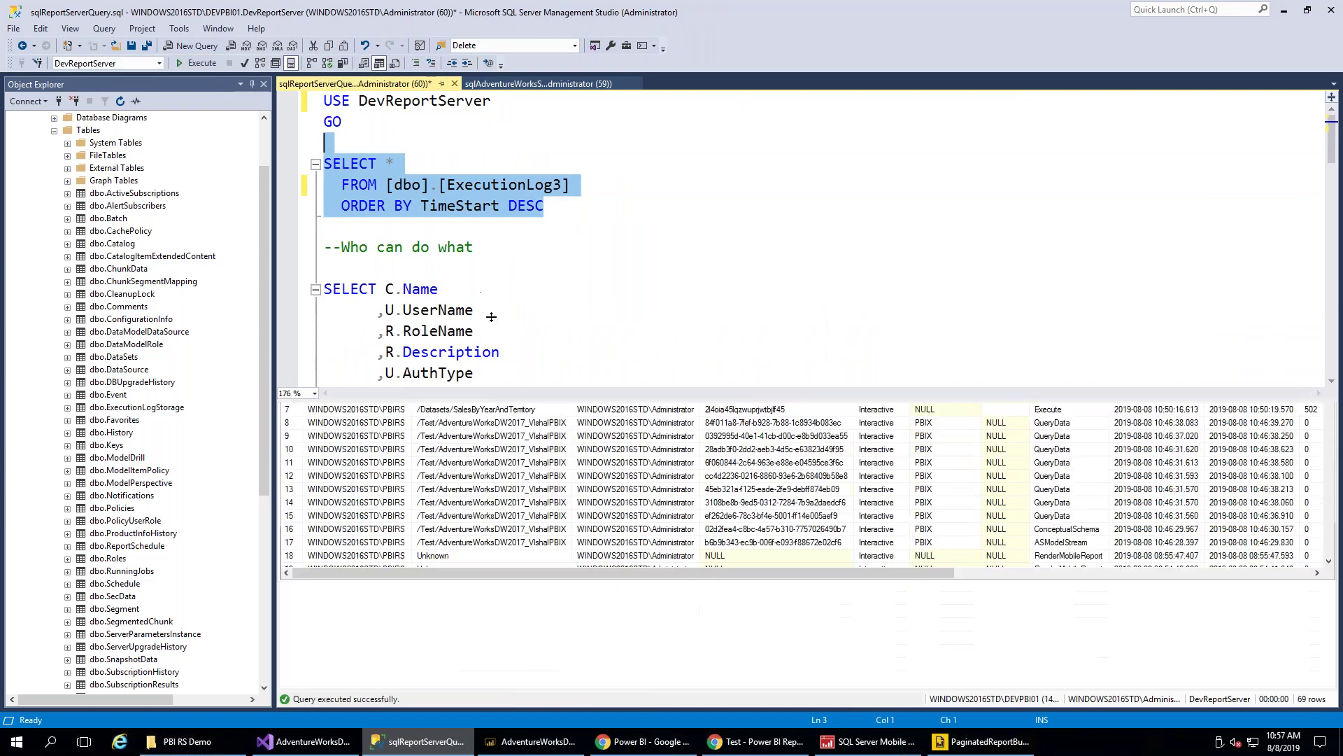
Examine the newest execution log entry across its columns, including InstanceName, ItemPath, Format, Parameters, ItemAction and TimeStart
click(481, 330)
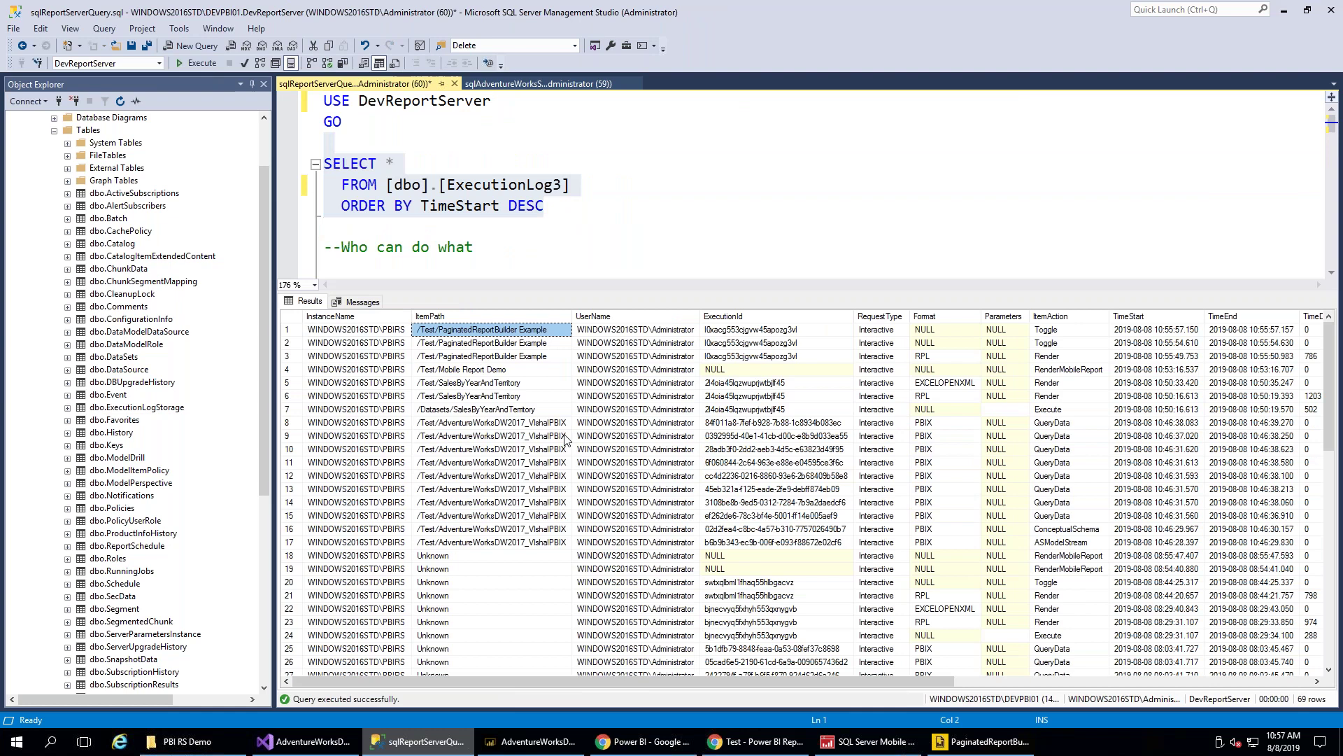
key(Left)
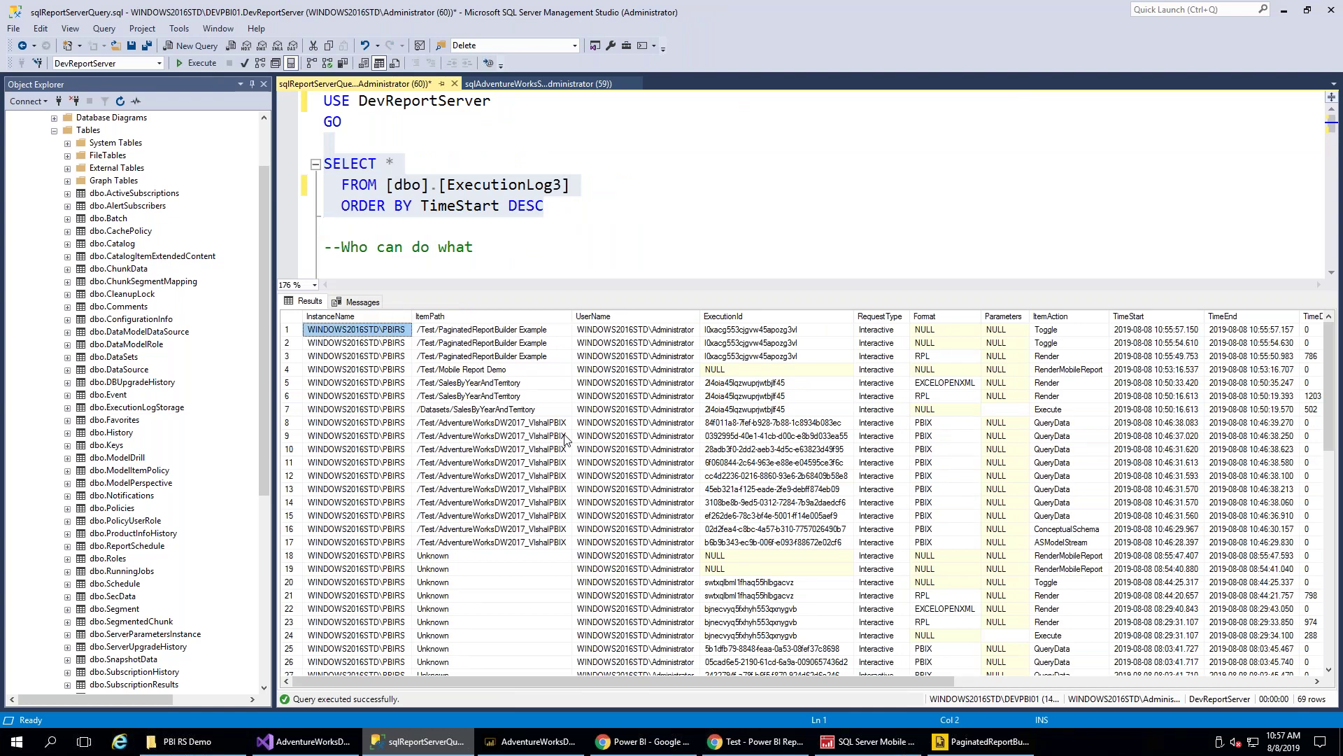
key(Right)
key(Right)
key(Right)
key(Left)
key(Left)
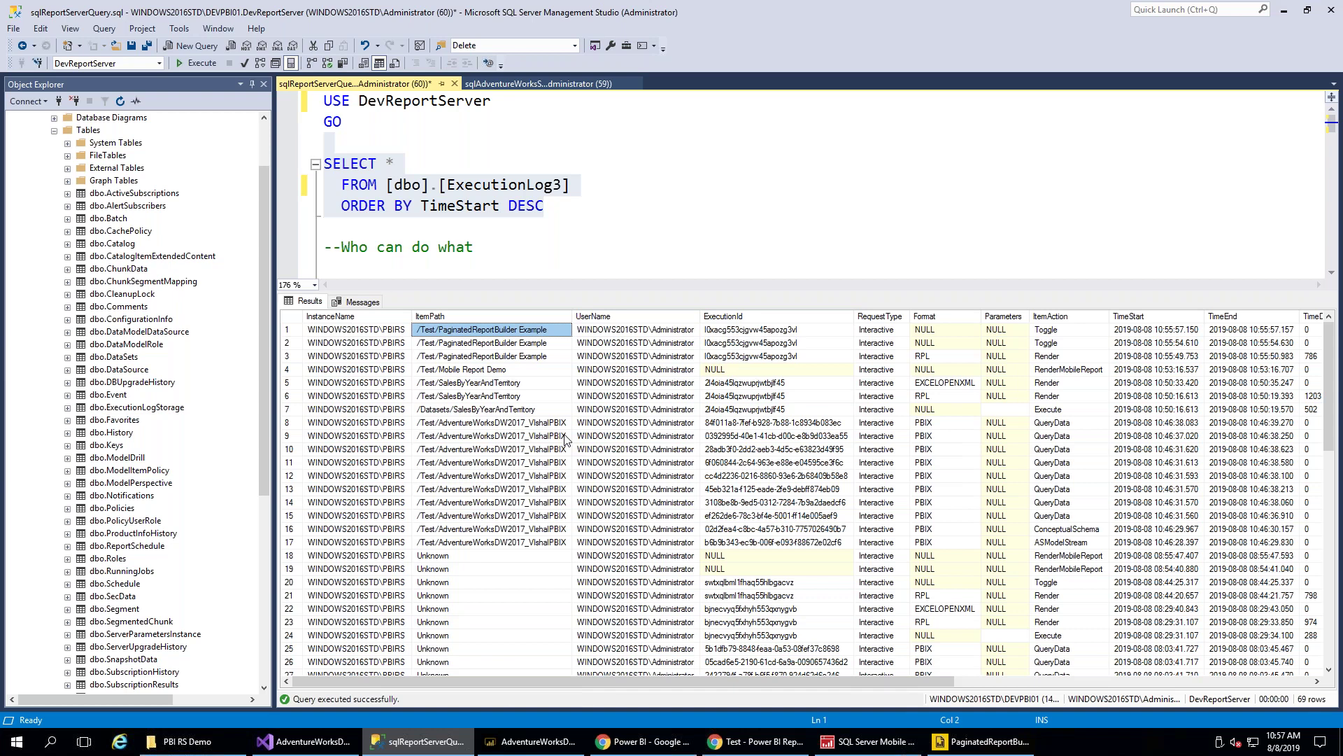
key(Right)
key(Right)
key(Right)
key(Right)
key(Right)
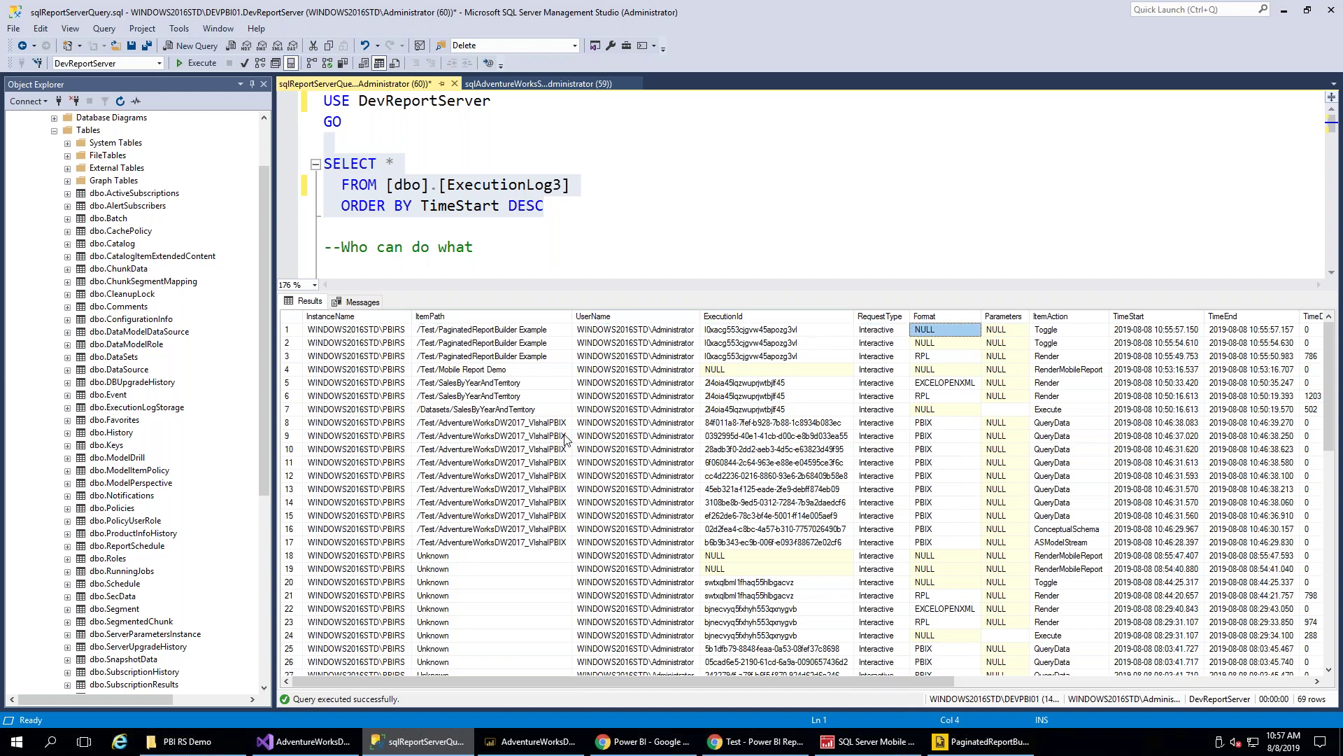
key(Right)
key(Left)
key(Left)
key(Left)
key(Left)
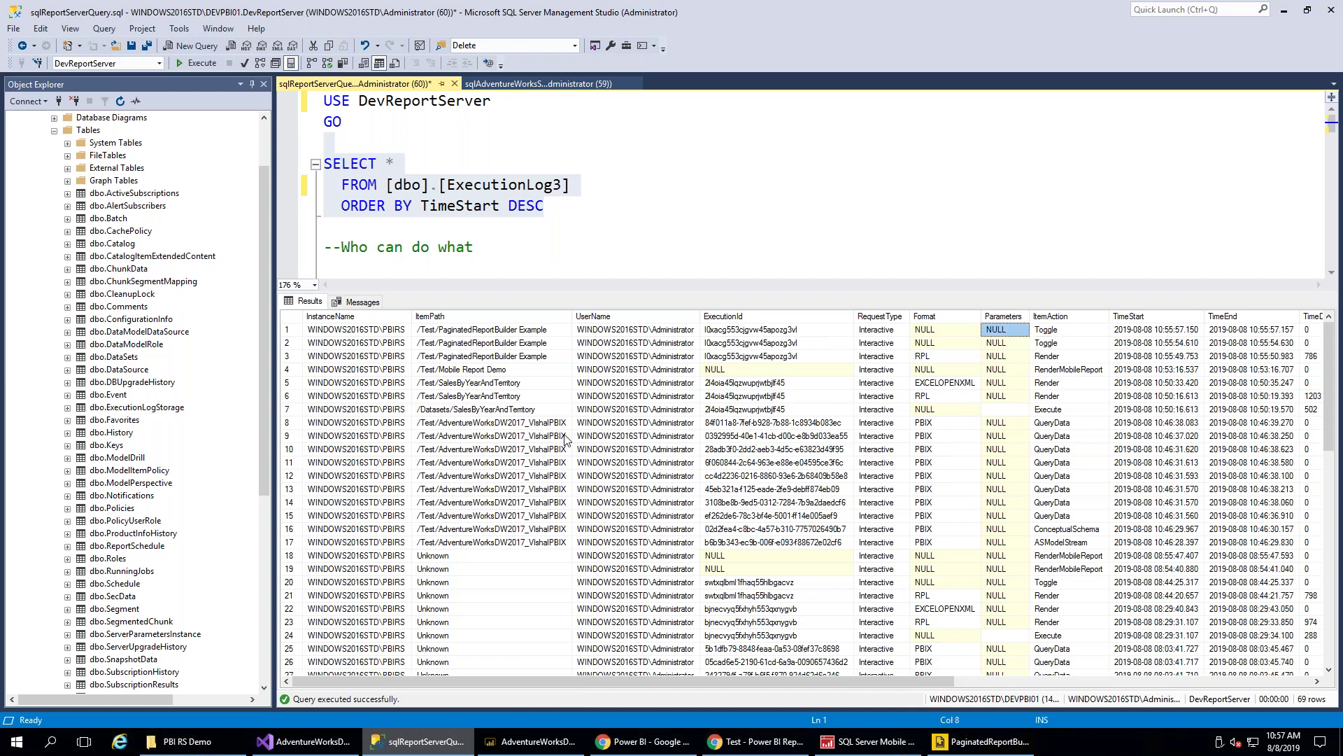
click(1053, 330)
click(1180, 329)
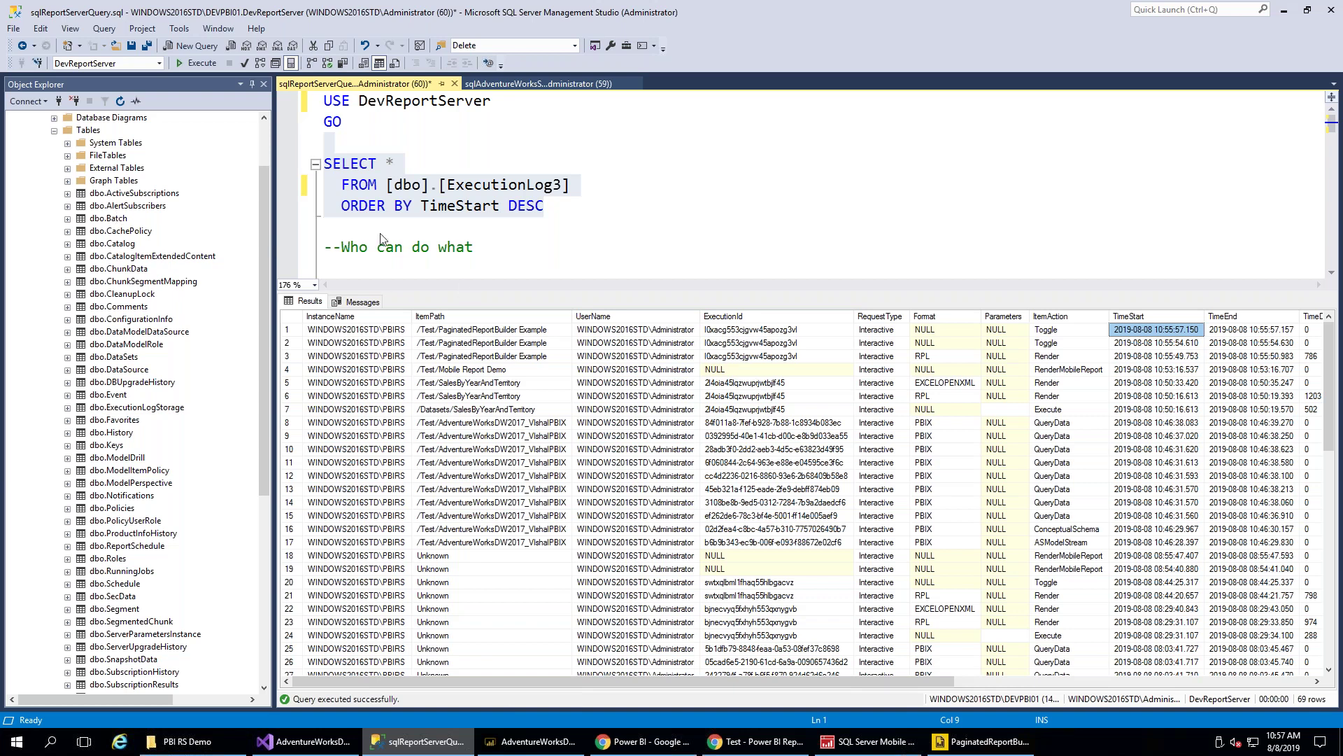
Run only the "Who can do what" query, which joins Users, PolicyUserRole, Policies, Roles and Catalog, ordered by UserName
click(432, 222)
scroll(433, 222, down, 2)
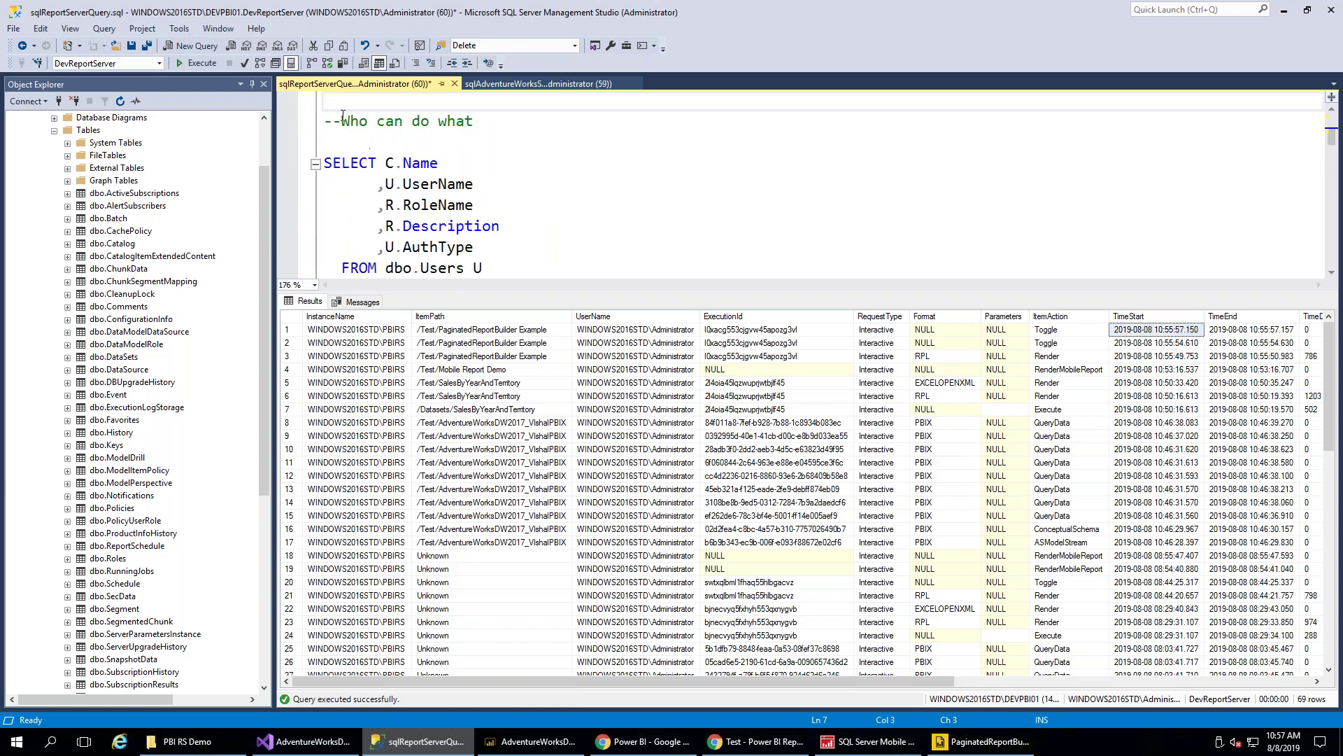
click(473, 204)
scroll(507, 213, down, 3)
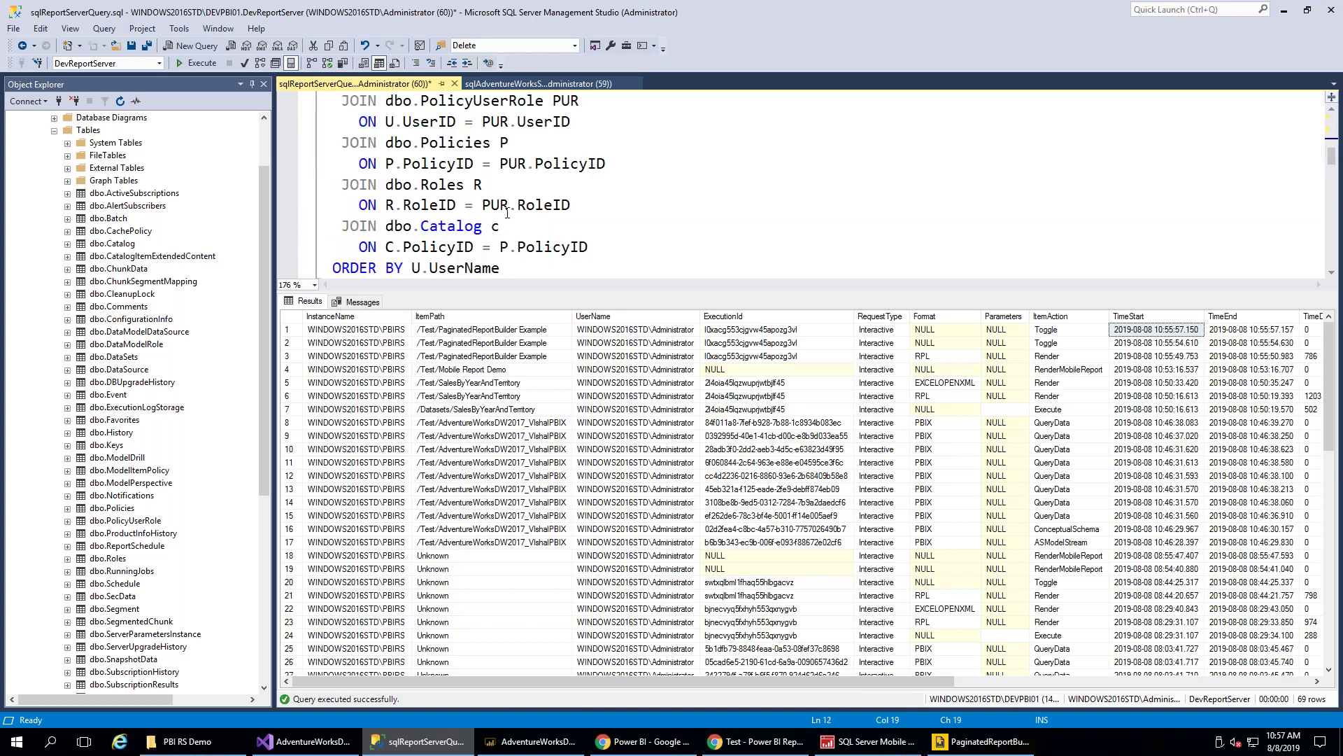
shift+click(539, 256)
drag(553, 292, 567, 476)
shift+click(510, 267)
scroll(613, 283, up, 5)
scroll(612, 280, down, 2)
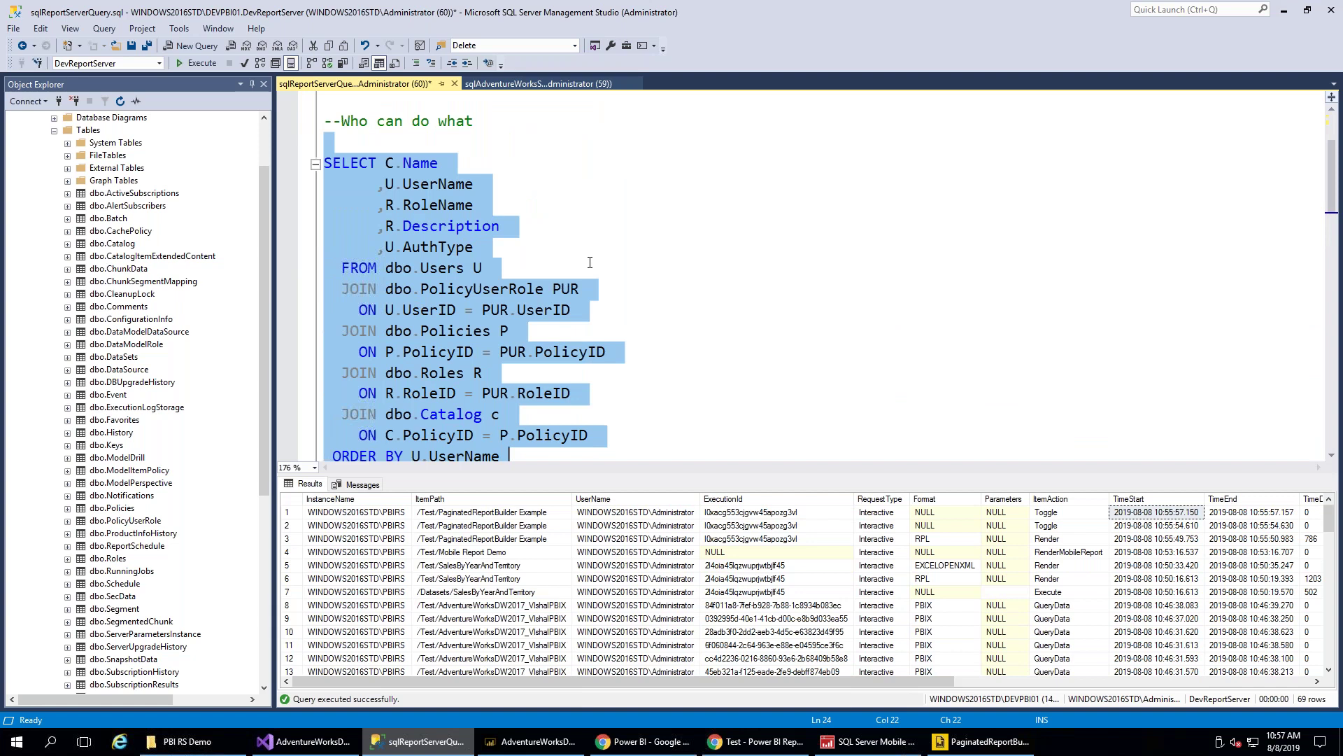
key(F5)
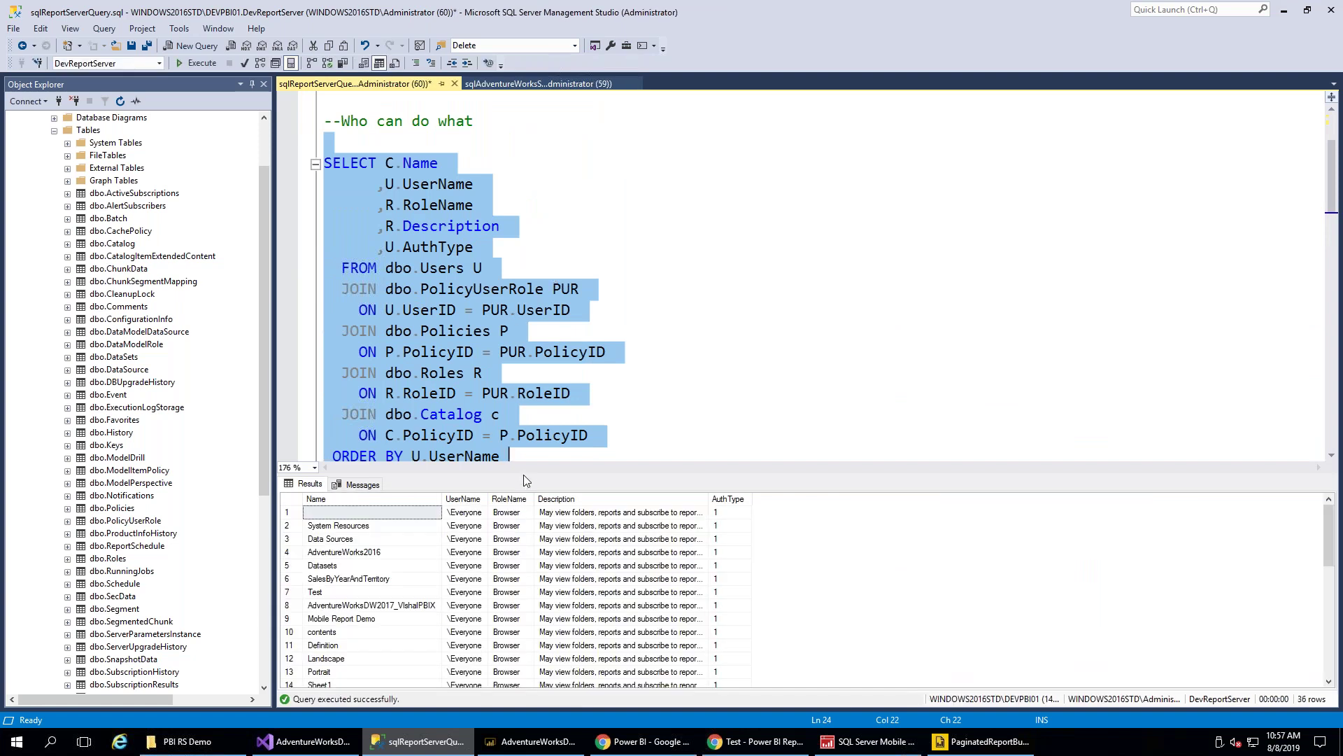
Enlarge the results area and review each catalog item's user, role and description
drag(522, 465, 521, 306)
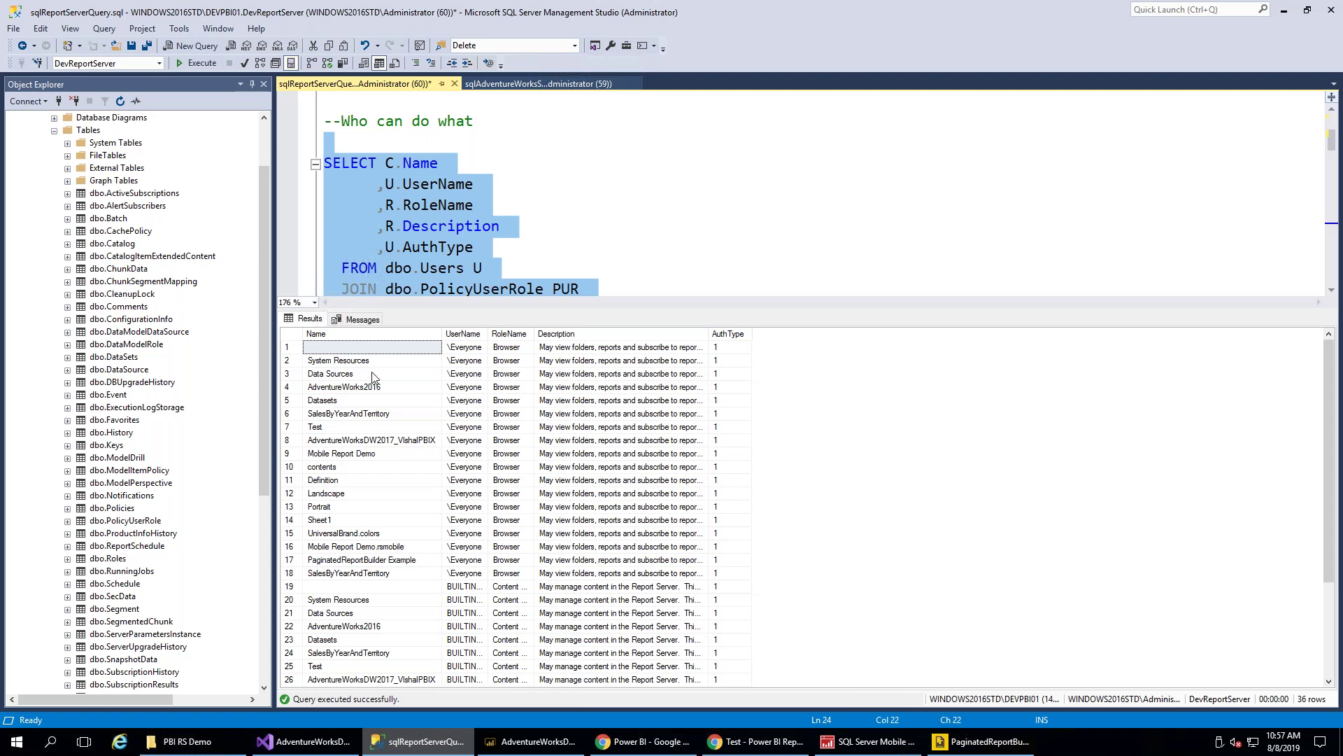
drag(371, 376, 600, 407)
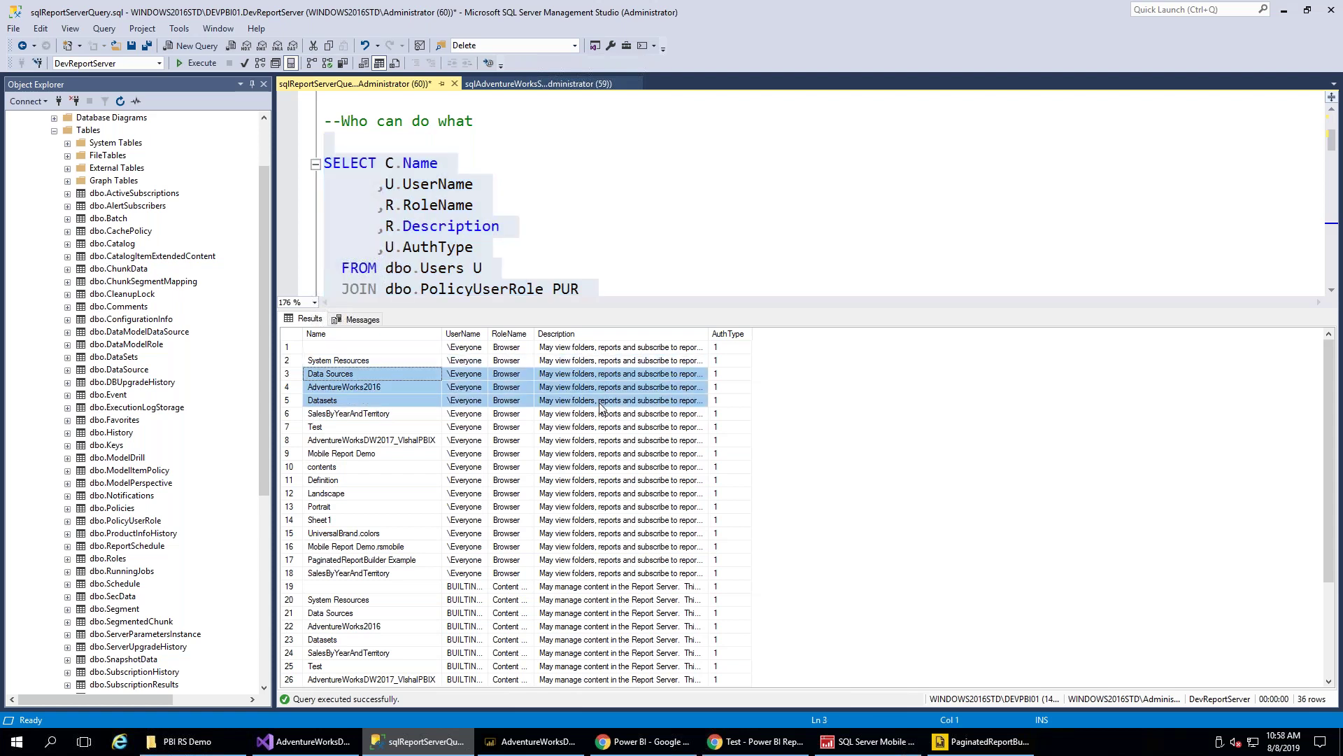
scroll(490, 204, down, 2)
scroll(495, 212, down, 5)
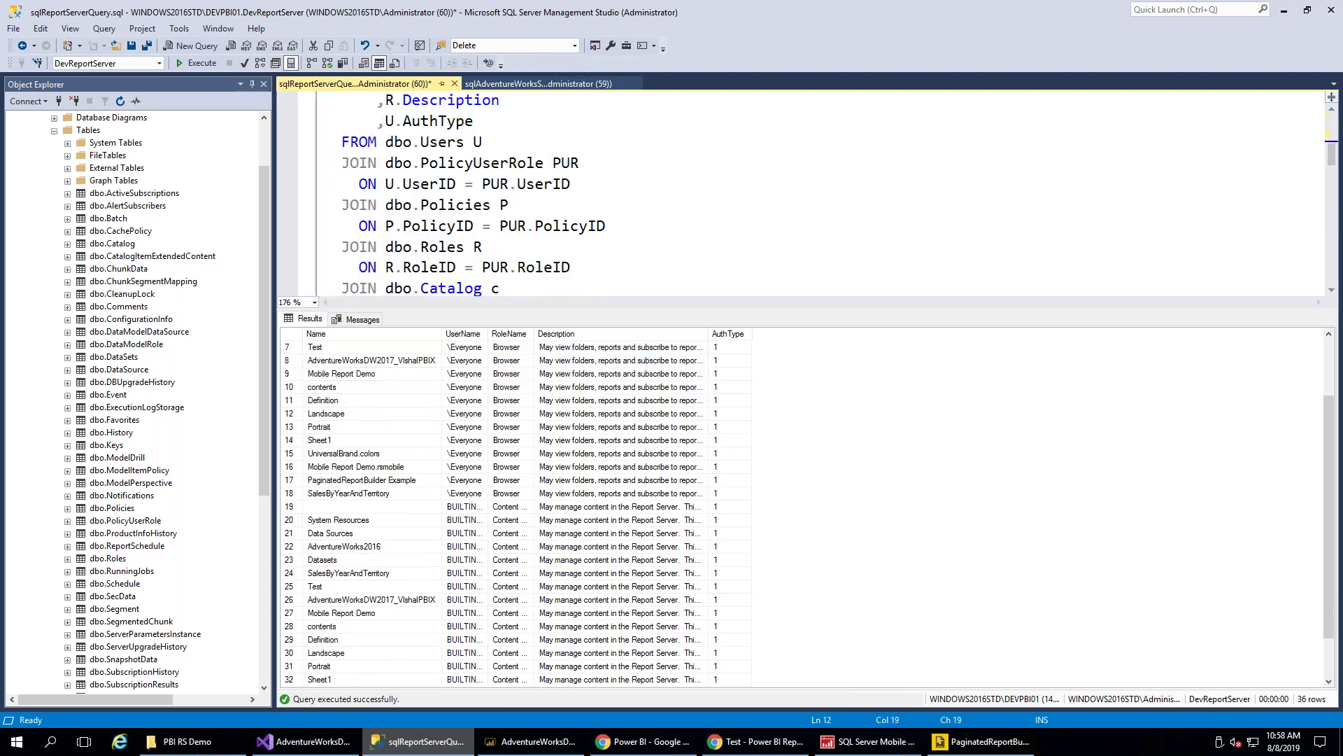
Run only the query that lists the database principals from sys.database_principals
click(344, 137)
drag(344, 138, 701, 212)
scroll(533, 203, down, 3)
key(F5)
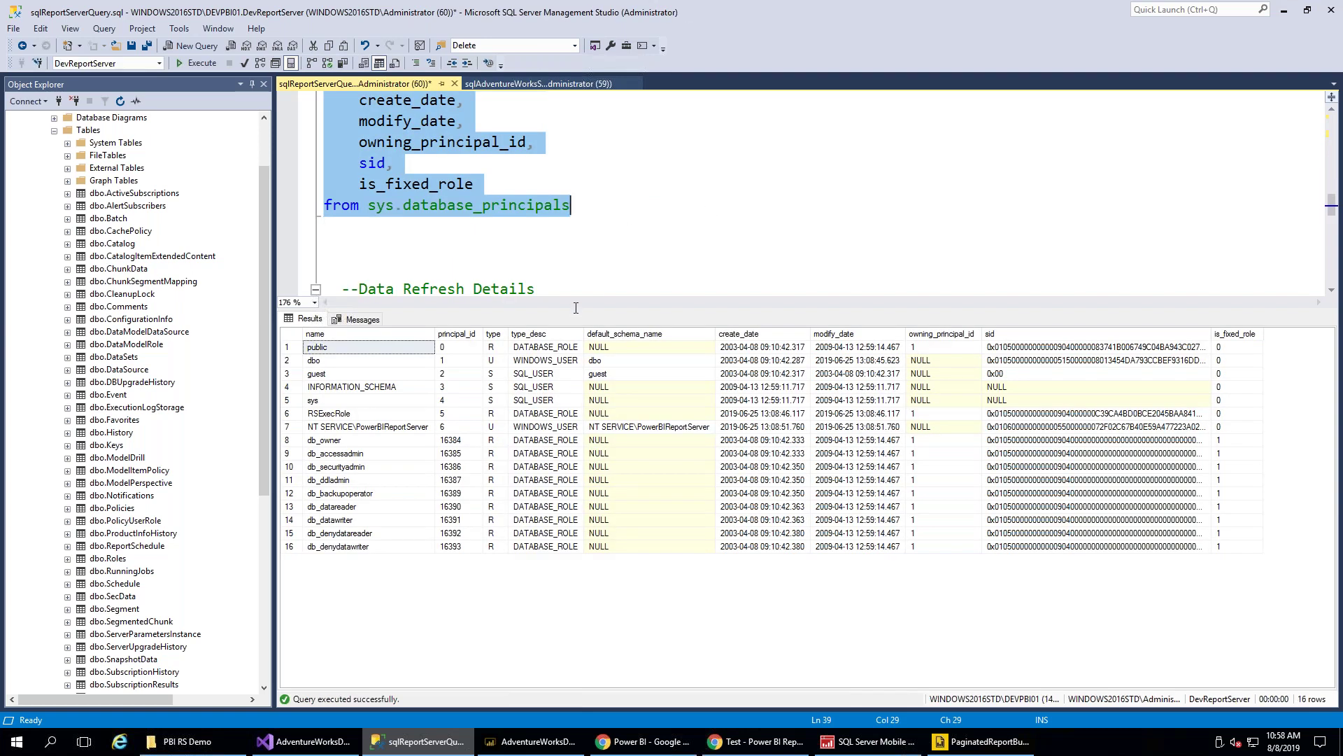
Highlight the Data Refresh Details query and review the subscription fields it selects
drag(467, 245, 490, 282)
scroll(544, 255, up, 4)
scroll(543, 246, up, 1)
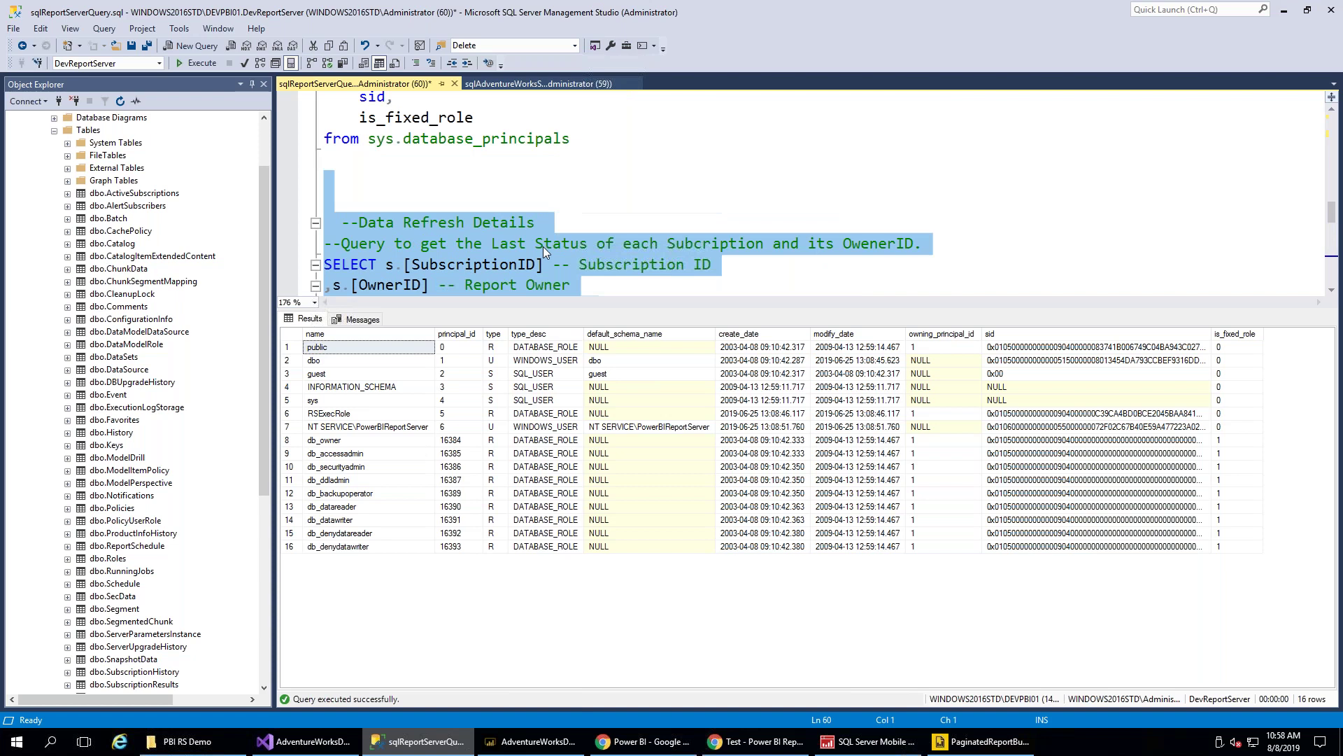
scroll(547, 243, down, 2)
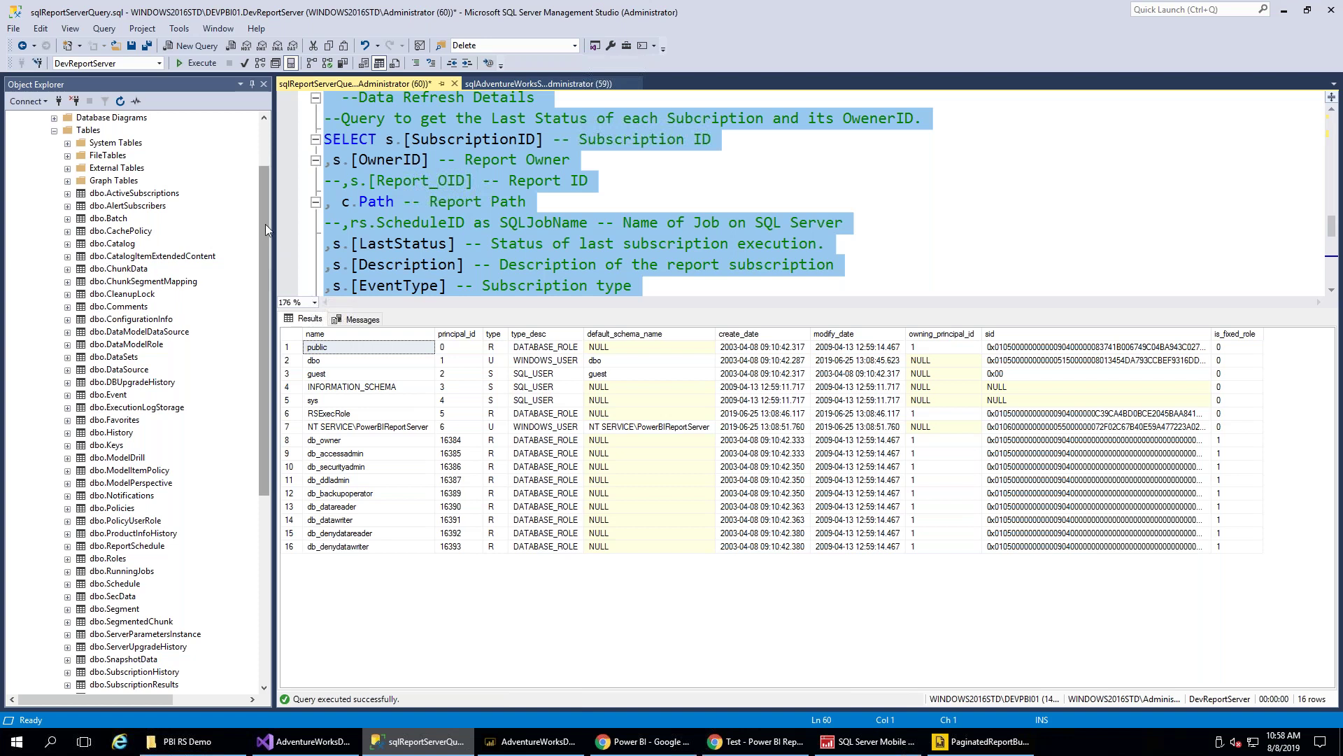
Collapse DevReportServer to point out it and DevReportServerTempDB among the databases, and expand DevReportServer again
drag(266, 223, 266, 180)
click(41, 181)
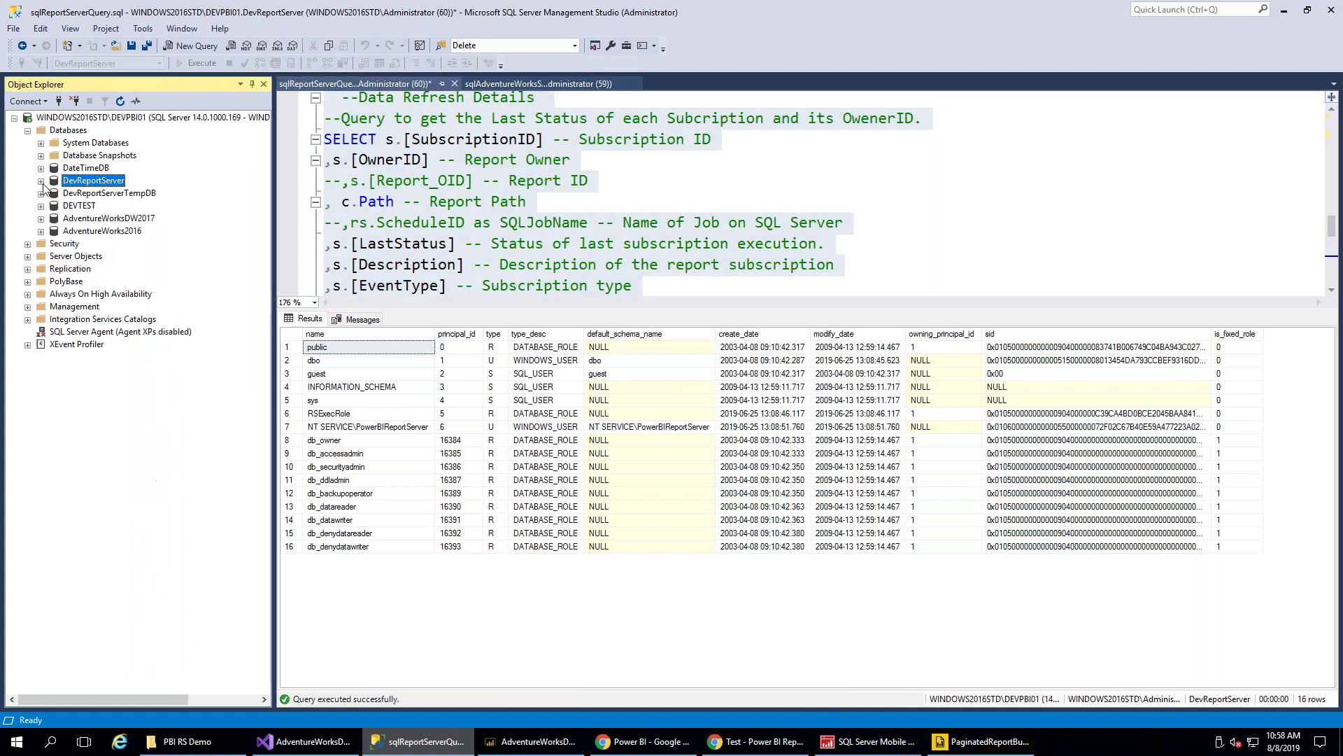
click(86, 183)
click(99, 195)
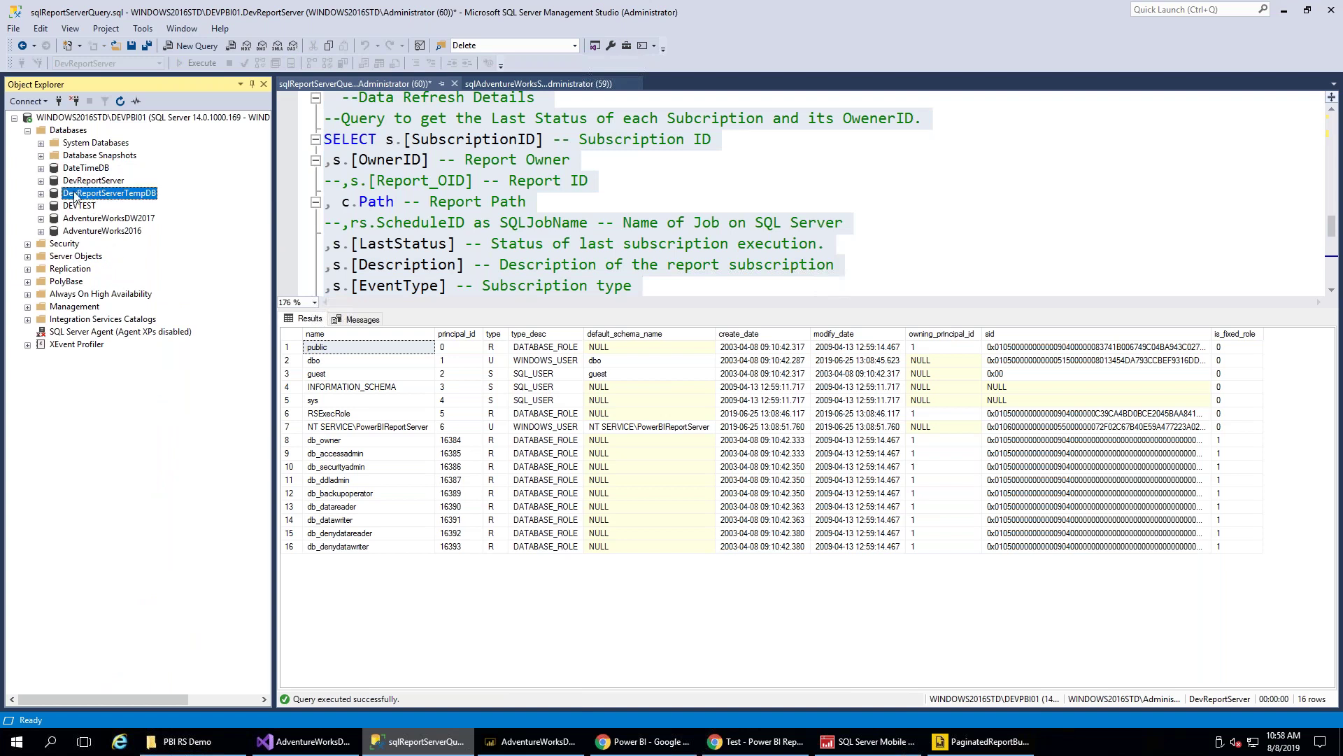
click(41, 181)
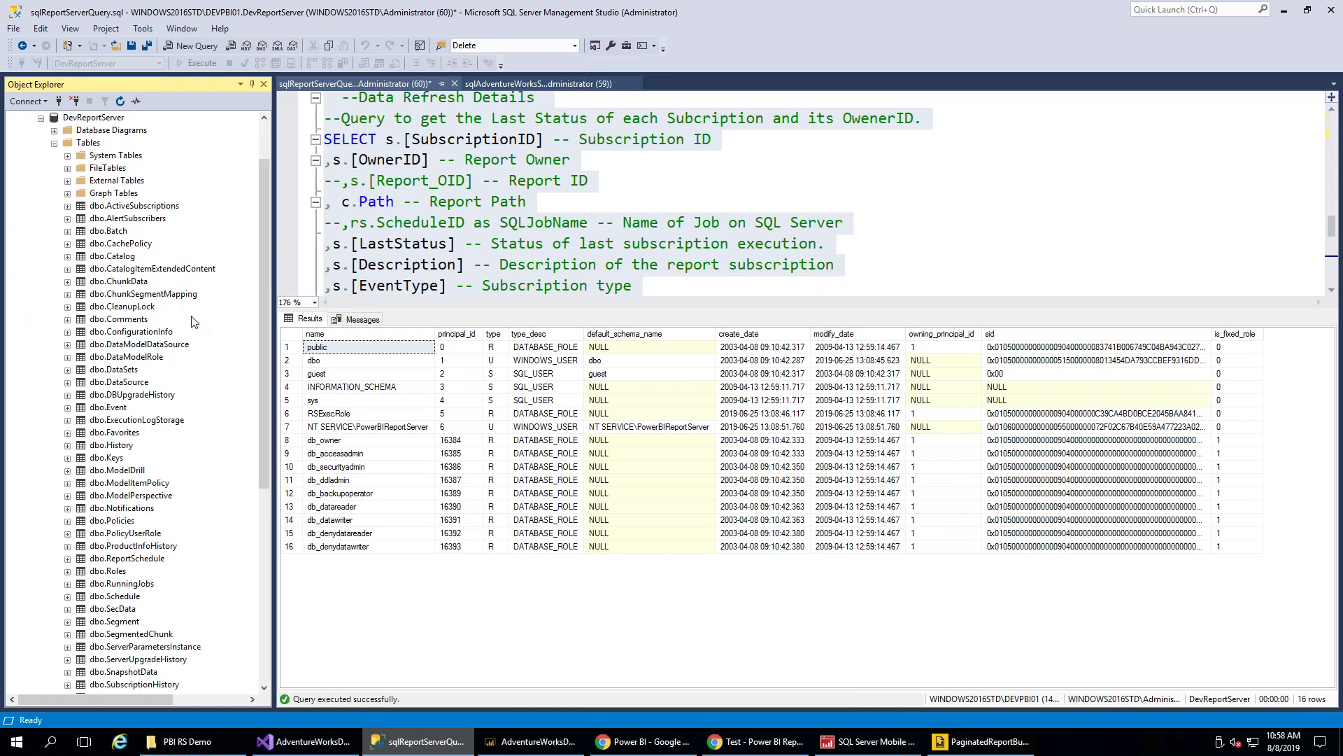
click(70, 118)
key(F2)
drag(77, 118, 127, 117)
key(Escape)
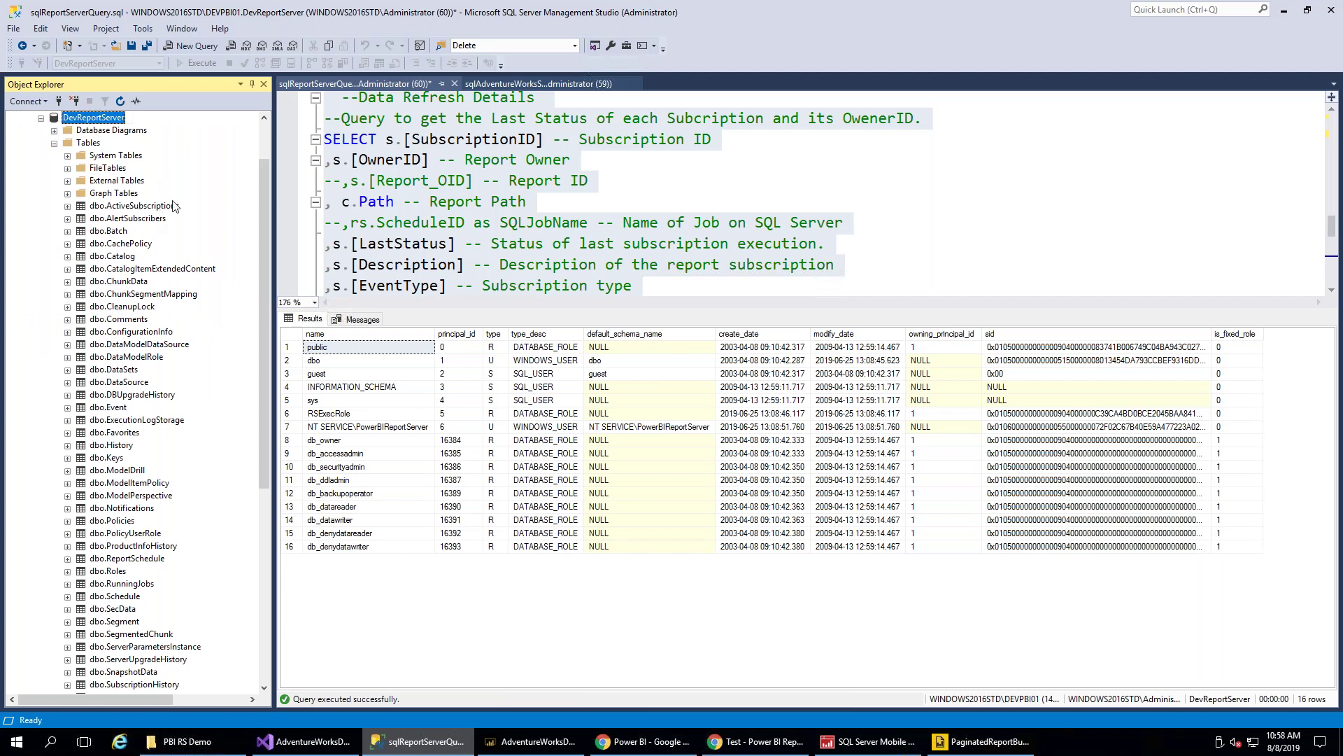